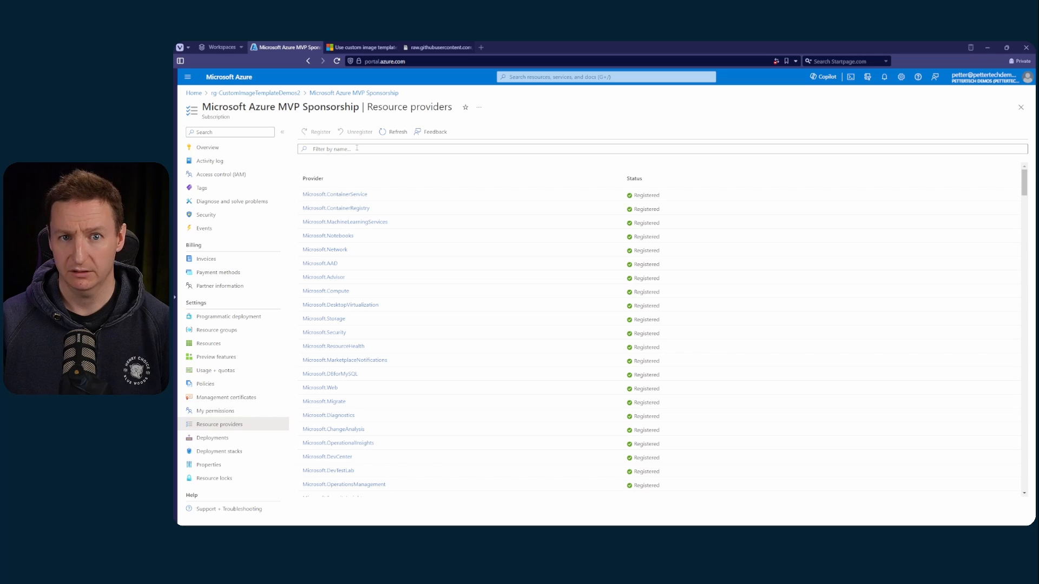
Filter the subscription's resource providers by "desktop" and select Microsoft.DesktopVirtualization to check its registration status
{"action": "left_click", "coordinate": [357, 147]}
{"action": "type", "text": "desktop"}
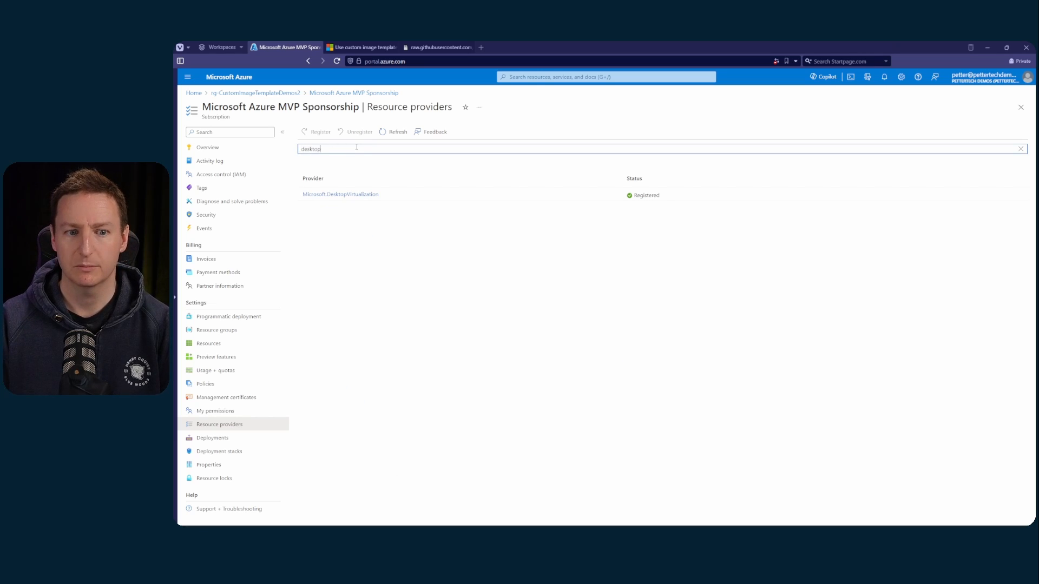
{"action": "left_click", "coordinate": [457, 200]}
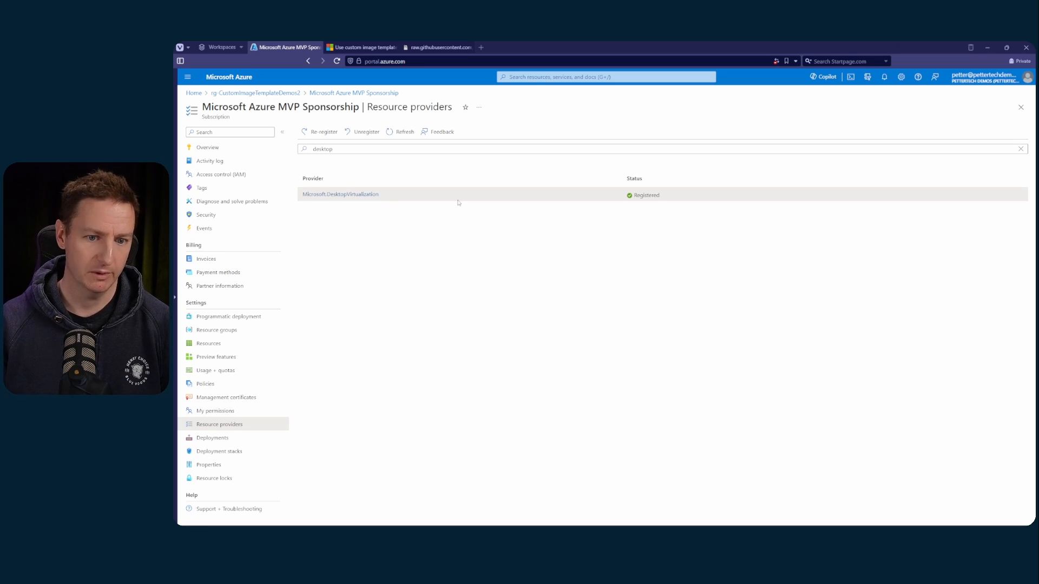
{"action": "left_click", "coordinate": [458, 202]}
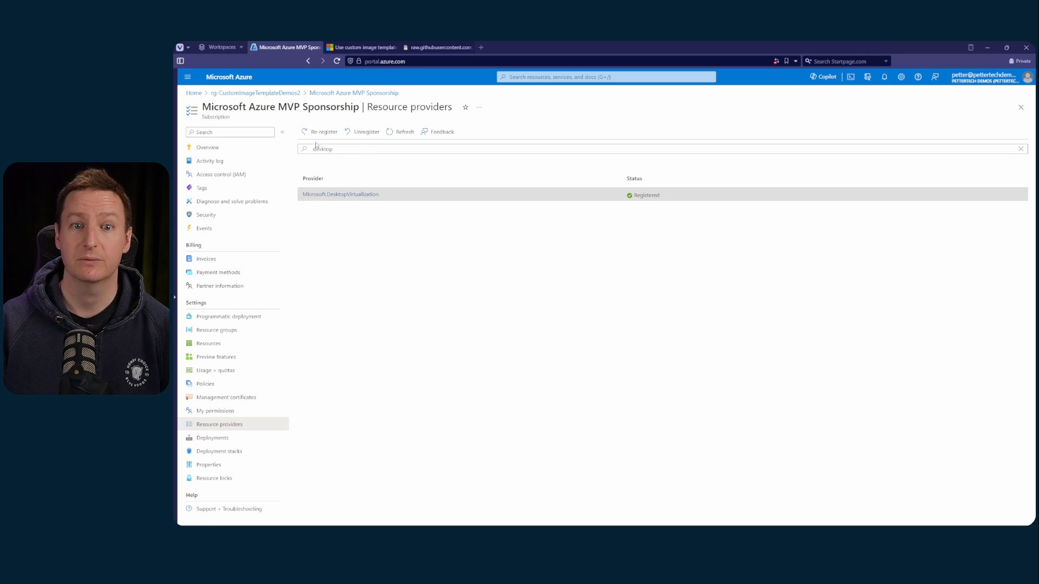
Check the registration status of the virtual machine images, storage, compute, network and key vault resource providers by filtering for each
{"action": "left_click", "coordinate": [351, 148]}
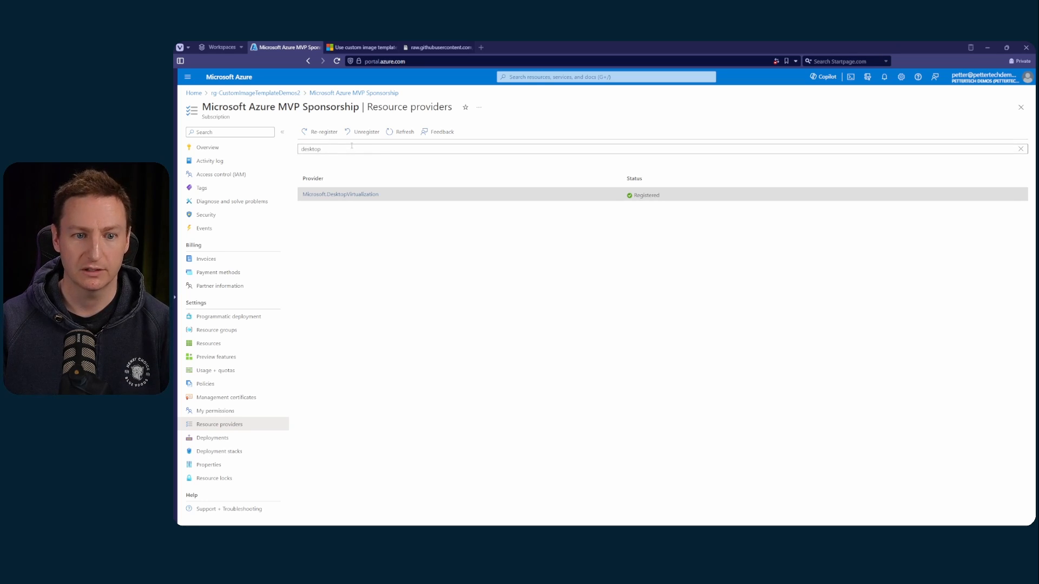
{"action": "key", "text": "ctrl+a"}
{"action": "type", "text": "virtual"}
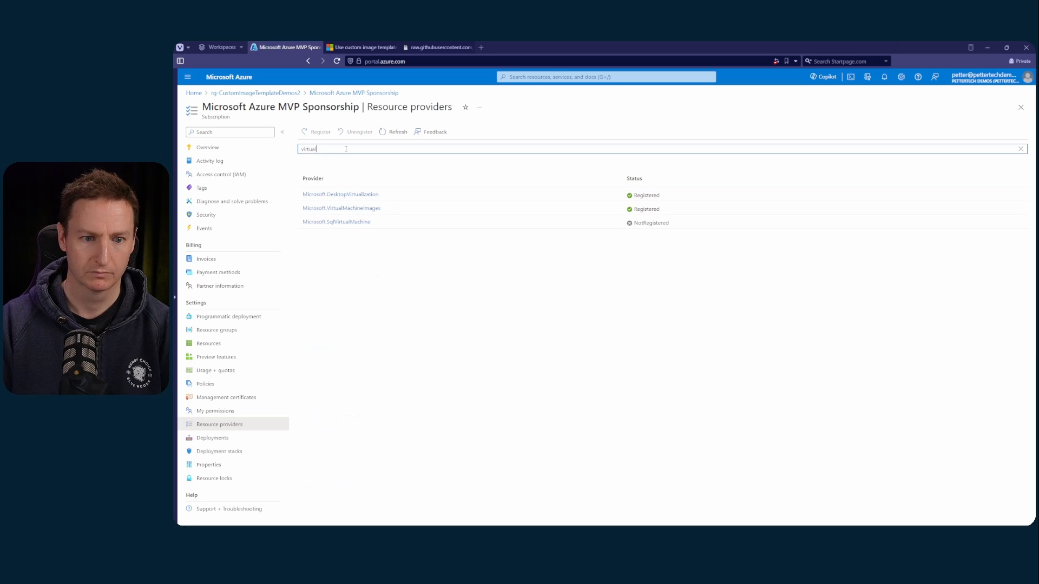
{"action": "key", "text": "ctrl+a"}
{"action": "type", "text": "storage"}
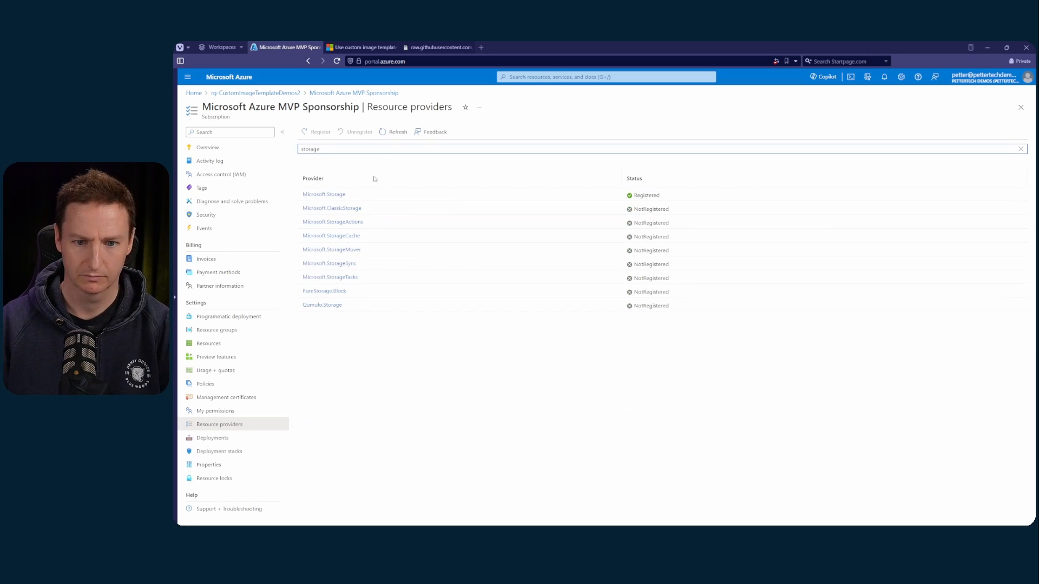
{"action": "key", "text": "ctrl+a"}
{"action": "type", "text": "n"}
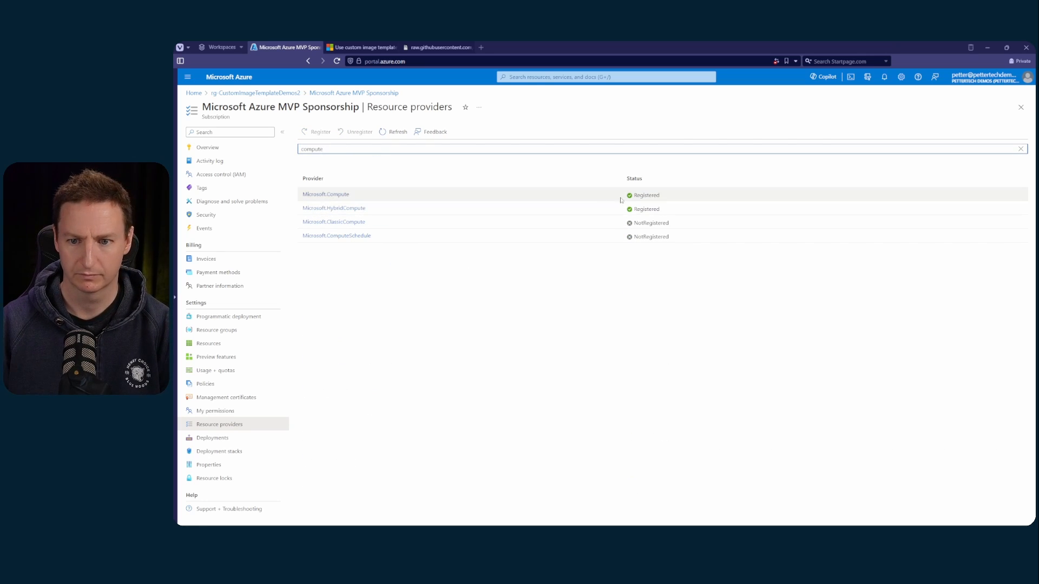
{"action": "type", "text": "etwork"}
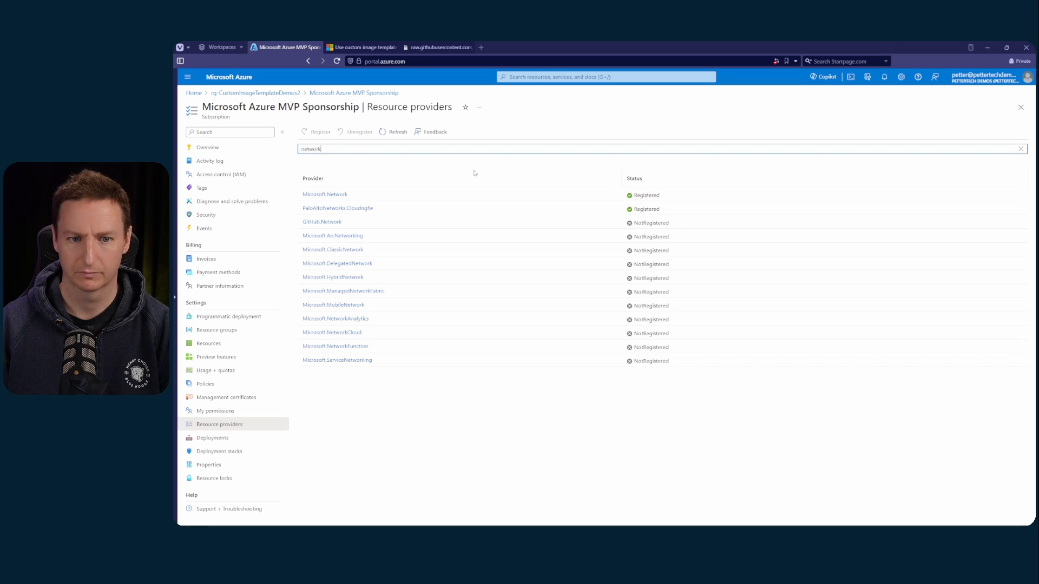
{"action": "double_click", "coordinate": [382, 145]}
{"action": "type", "text": "leyba"}
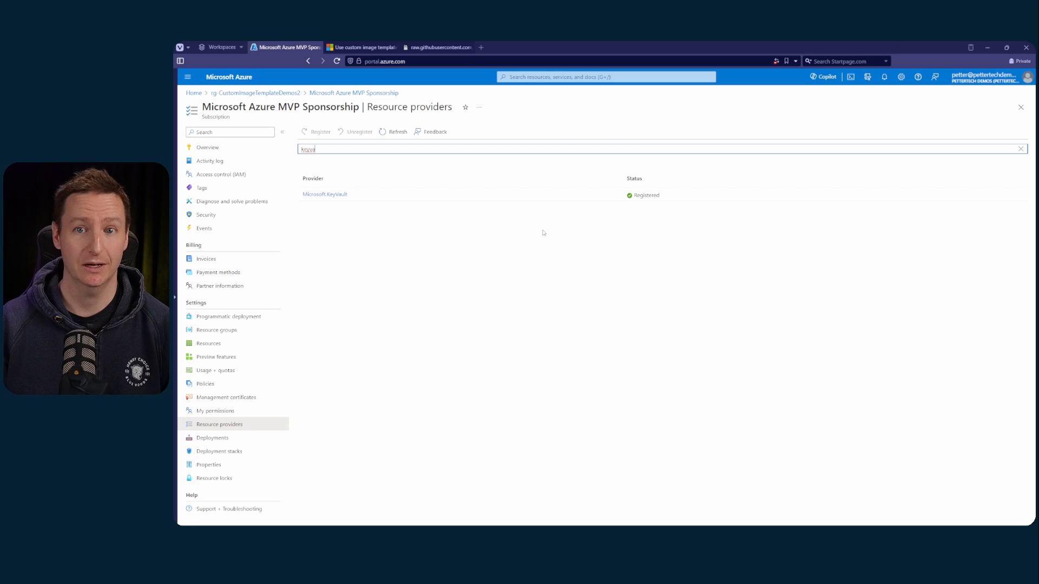
From resource group rg-CustomImageTemplateDemos2, search the Marketplace for "managed identity" and start creating a User Assigned Managed Identity
{"action": "left_click", "coordinate": [282, 93]}
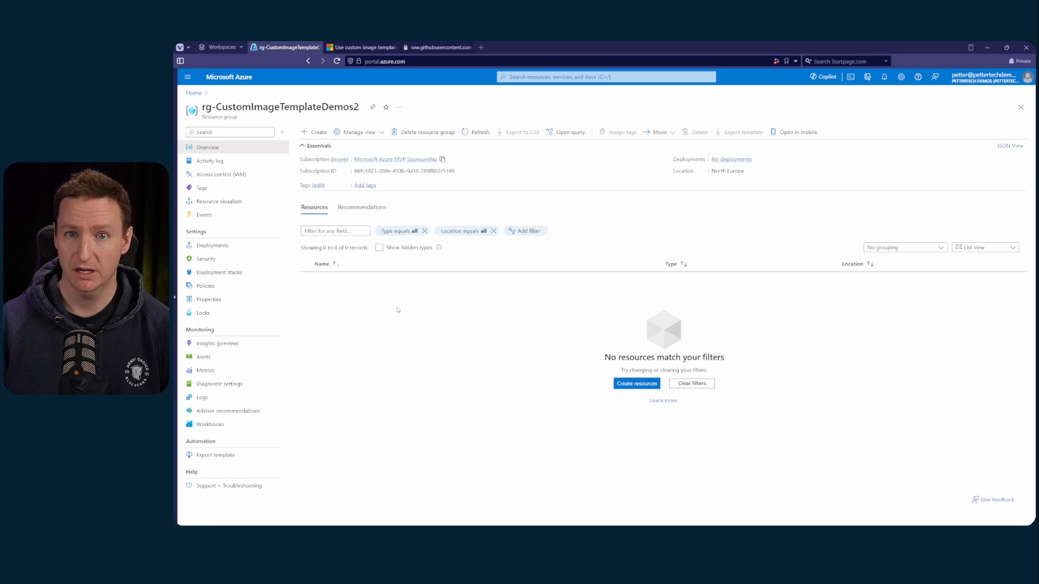
{"action": "left_click", "coordinate": [315, 132]}
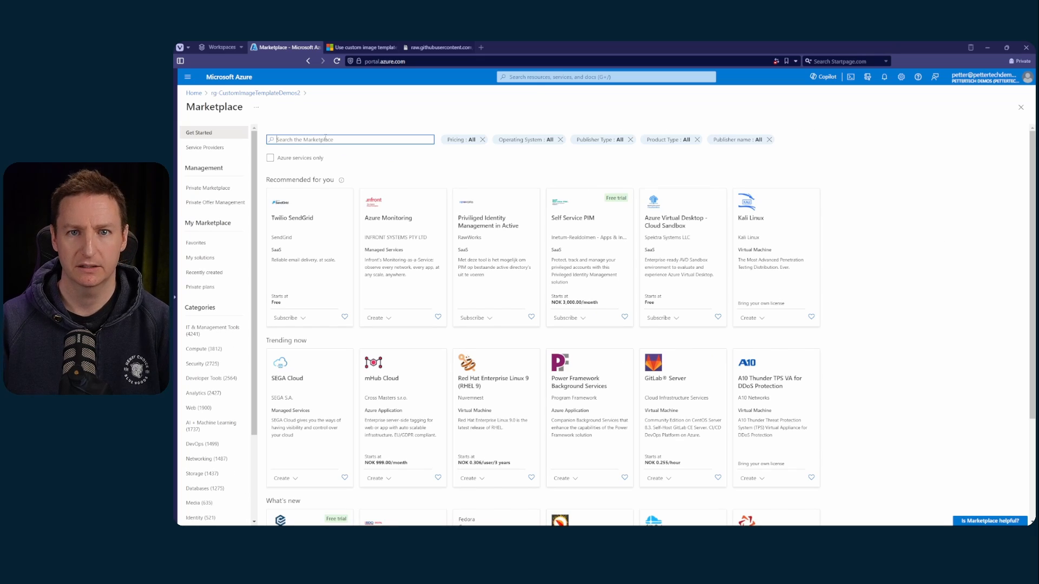
{"action": "type", "text": "manage"}
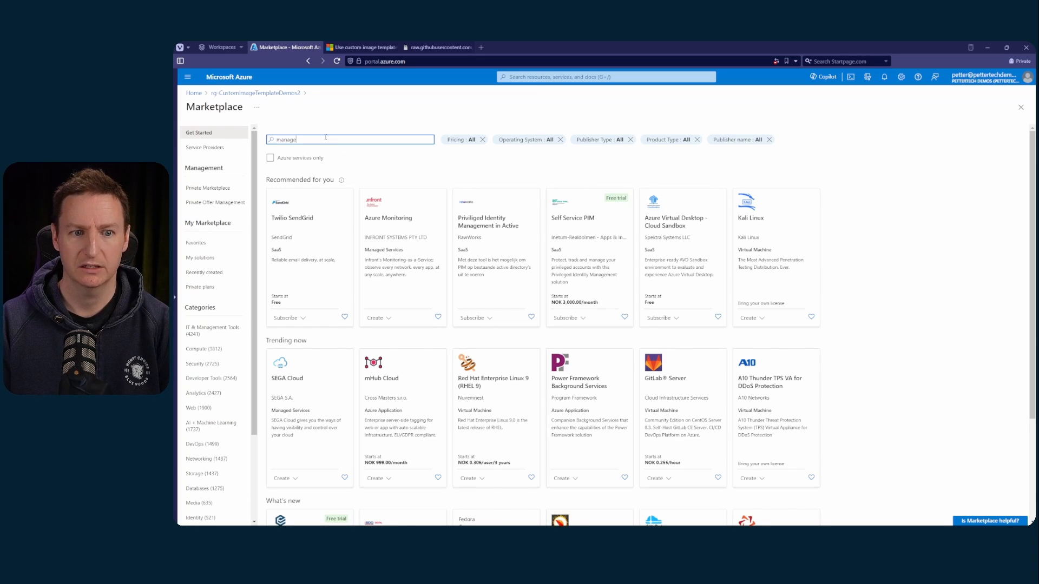
{"action": "type", "text": "d identity"}
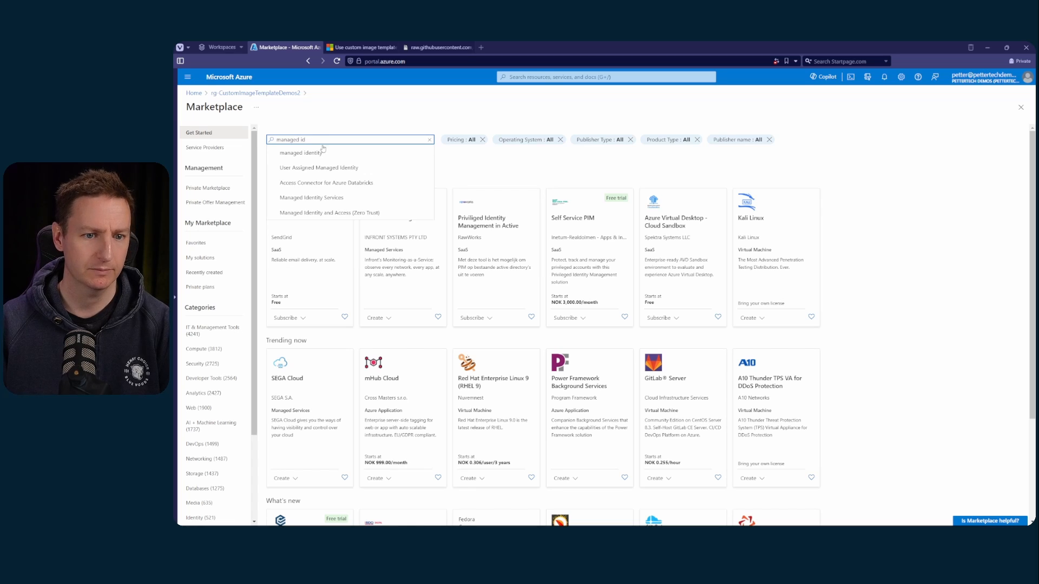
{"action": "left_click", "coordinate": [320, 152]}
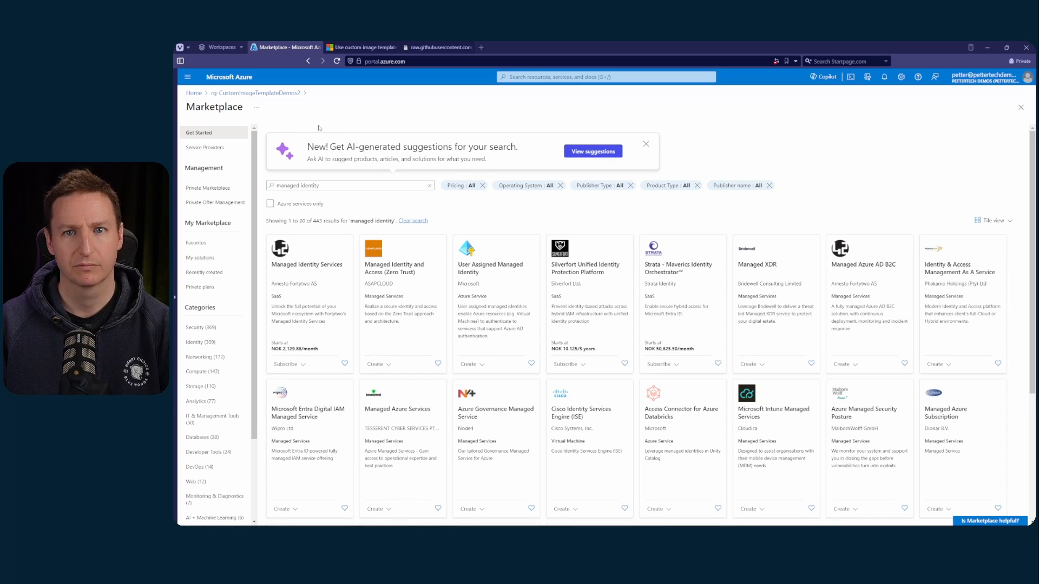
{"action": "left_click", "coordinate": [476, 364]}
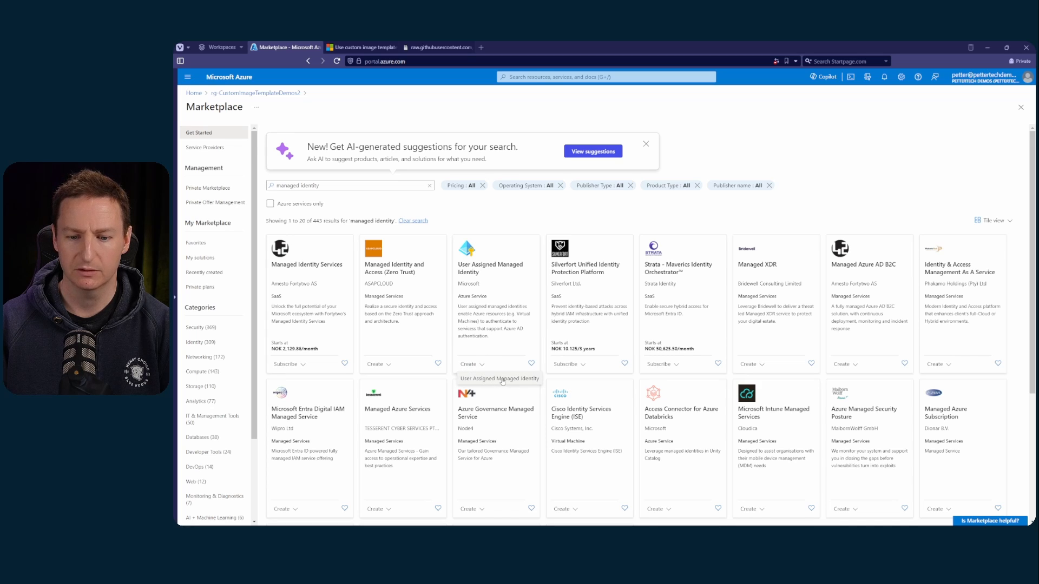
{"action": "left_click", "coordinate": [503, 379]}
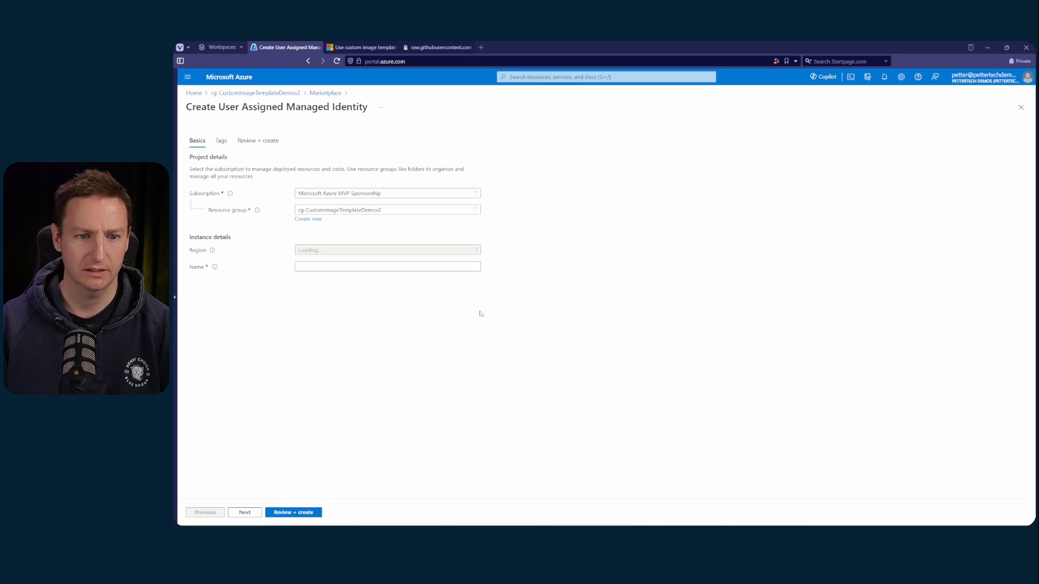
Name the managed identity "managedid", then review and create it in the North Europe region
{"action": "left_click", "coordinate": [315, 268]}
{"action": "type", "text": "mana"}
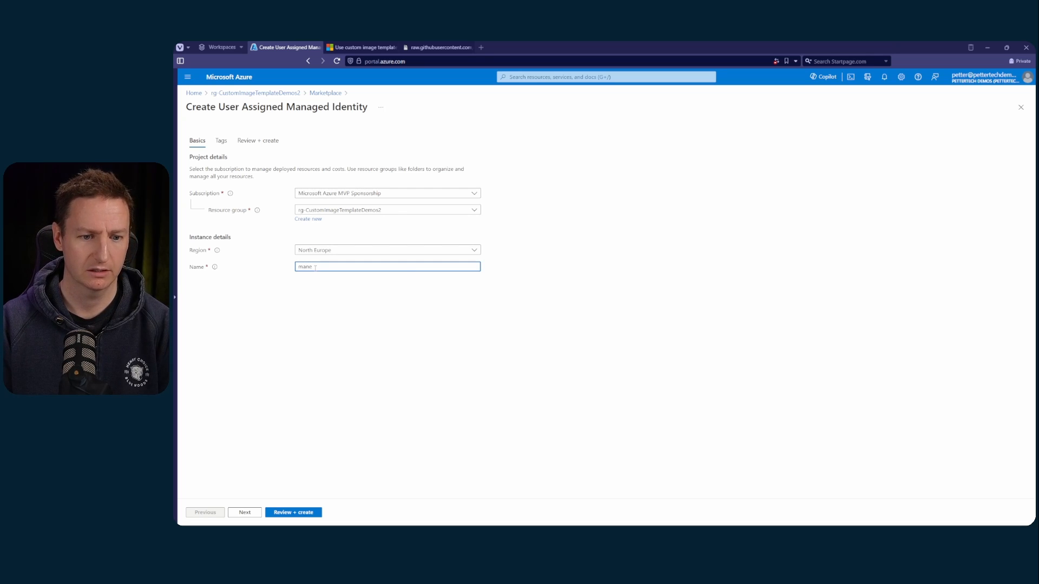
{"action": "type", "text": "gedid"}
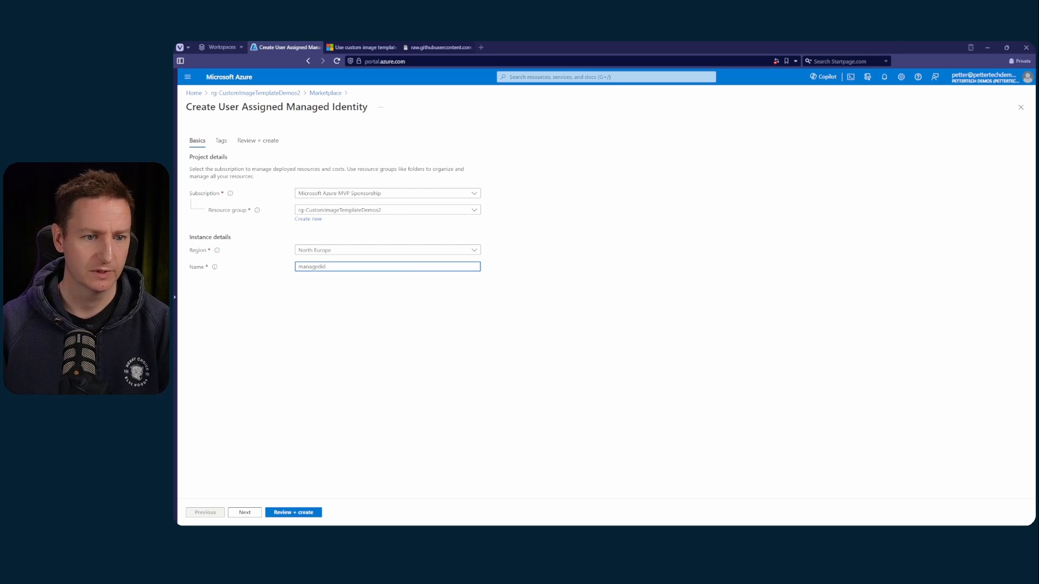
{"action": "left_click", "coordinate": [301, 513]}
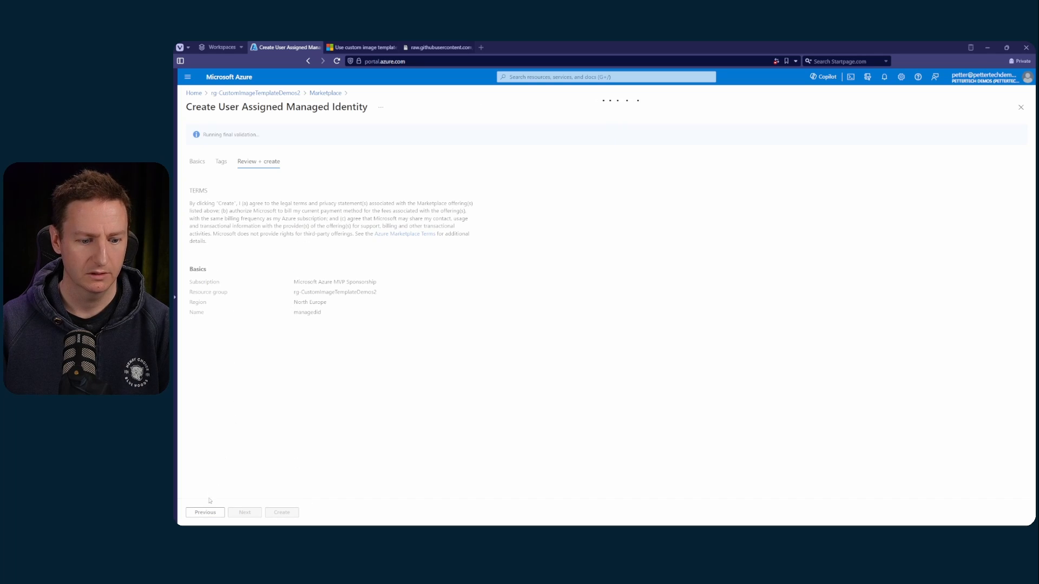
{"action": "left_click", "coordinate": [280, 513]}
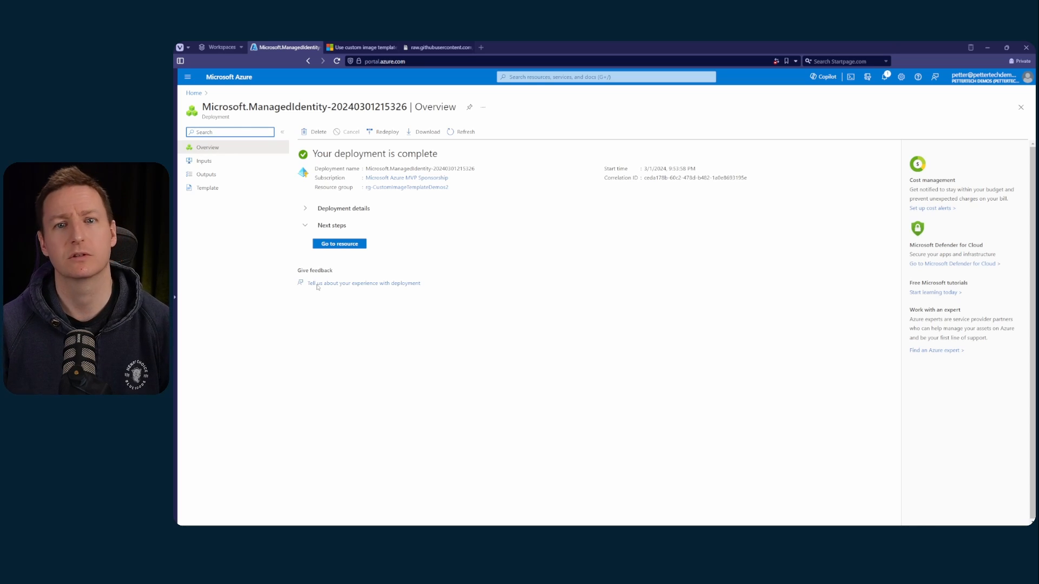
Open the access control settings of resource group rg-CustomImageTemplateDemos2 and start adding a custom role
{"action": "left_click", "coordinate": [384, 187]}
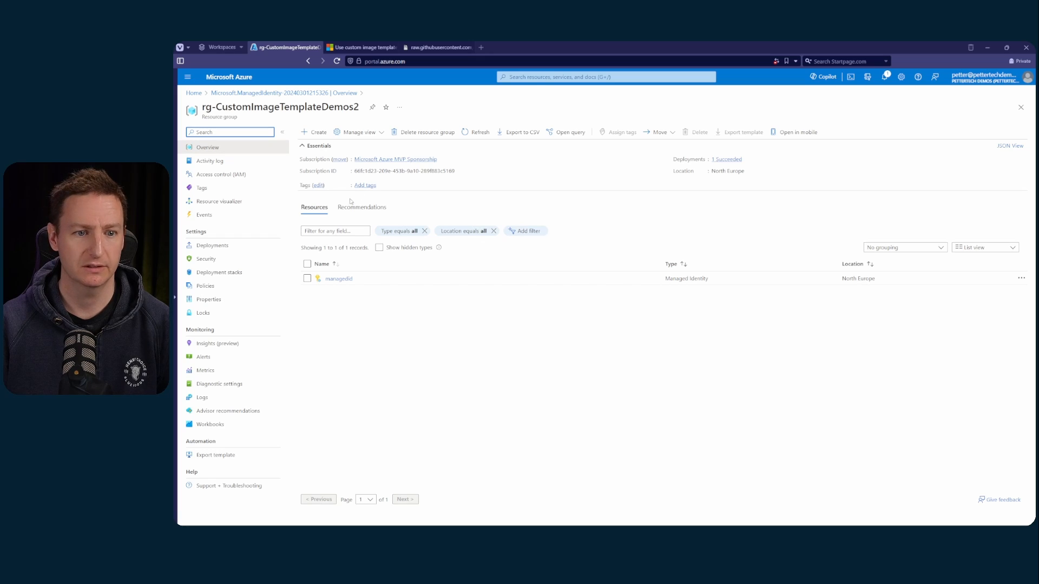
{"action": "left_click", "coordinate": [264, 178]}
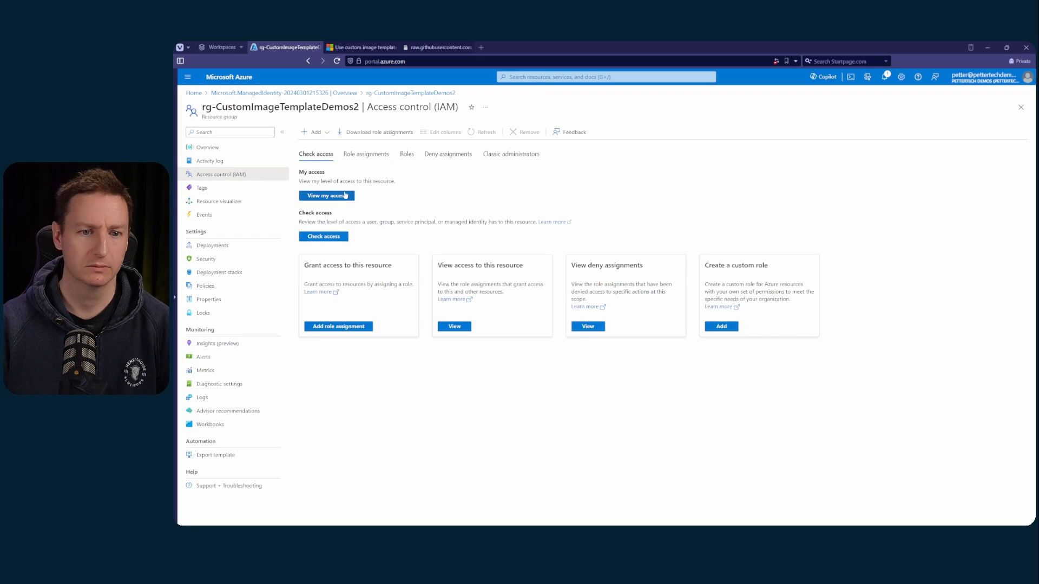
{"action": "left_click", "coordinate": [327, 133]}
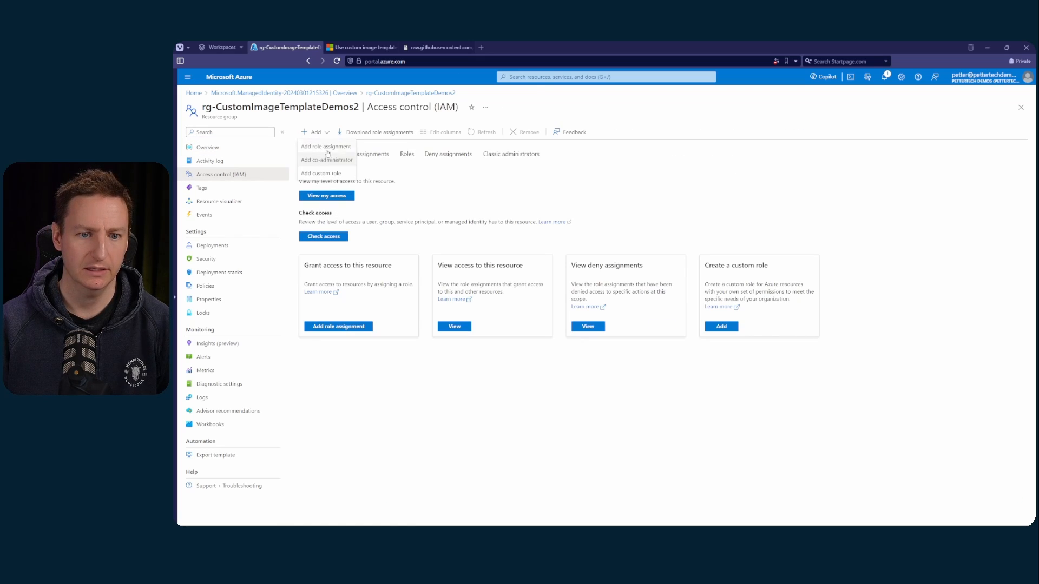
{"action": "left_click", "coordinate": [325, 176]}
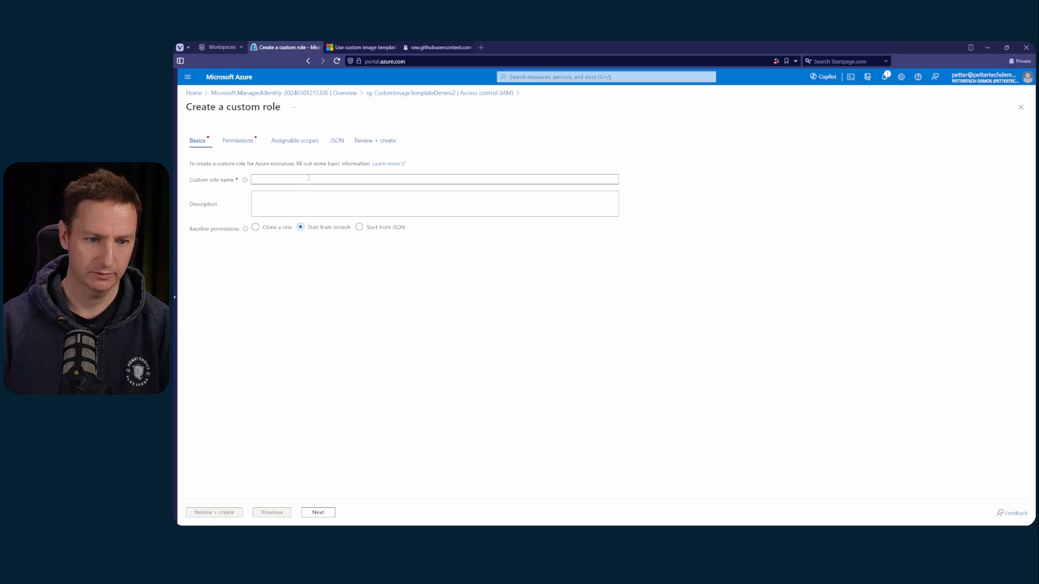
Name the custom role "CustomImageTemplates" and set its baseline permissions to Start from JSON
{"action": "left_click", "coordinate": [309, 178]}
{"action": "type", "text": "CustomIa"}
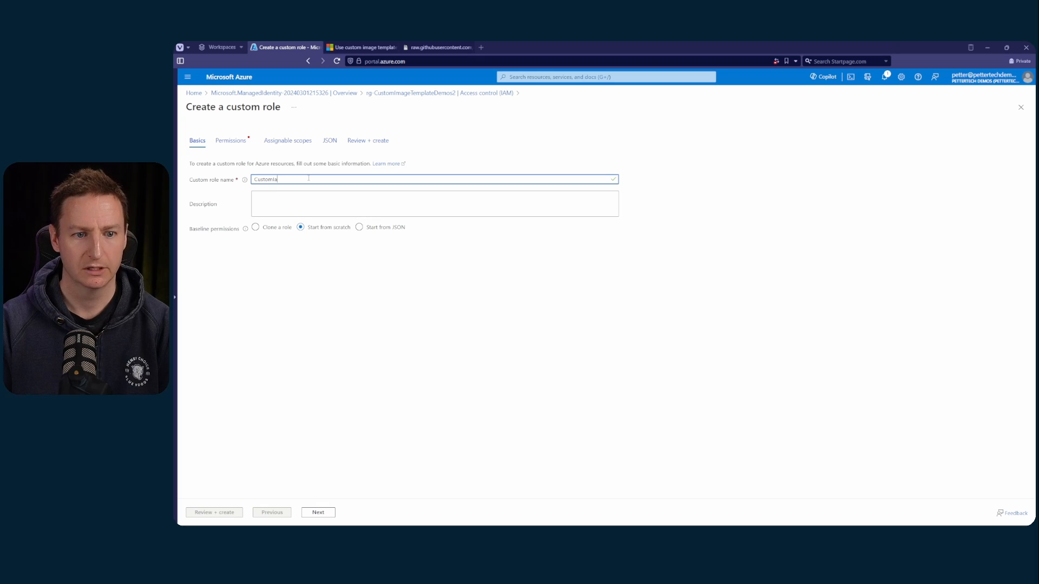
{"action": "key", "text": "BackSpace"}
{"action": "type", "text": "mageT"}
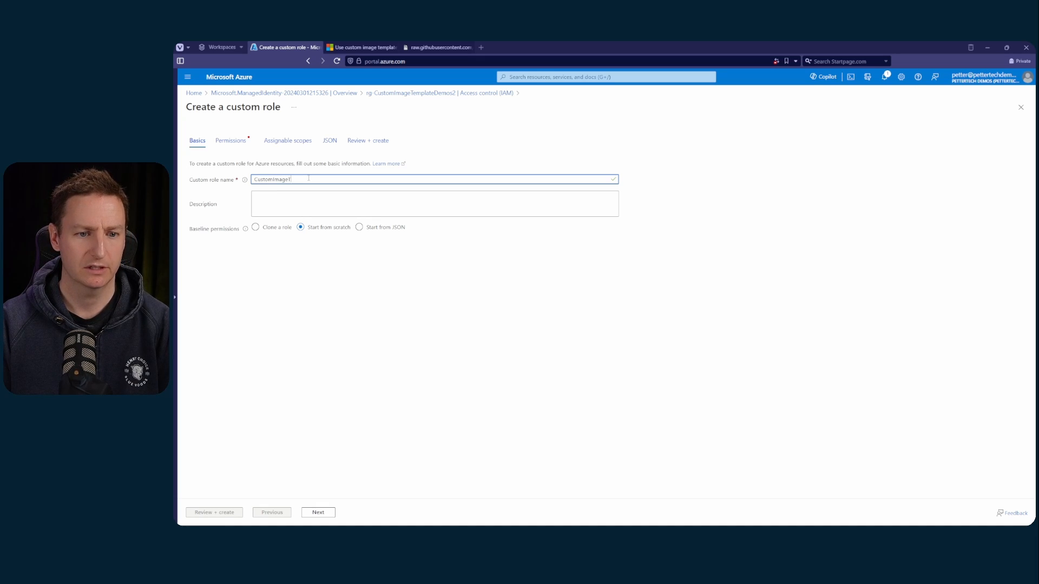
{"action": "type", "text": "emplates"}
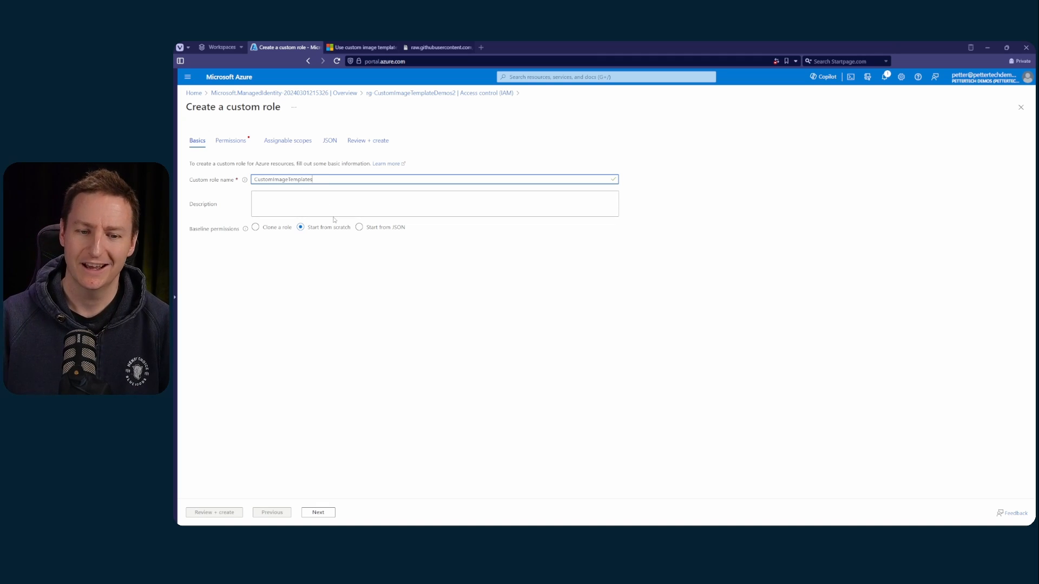
{"action": "left_click", "coordinate": [359, 227]}
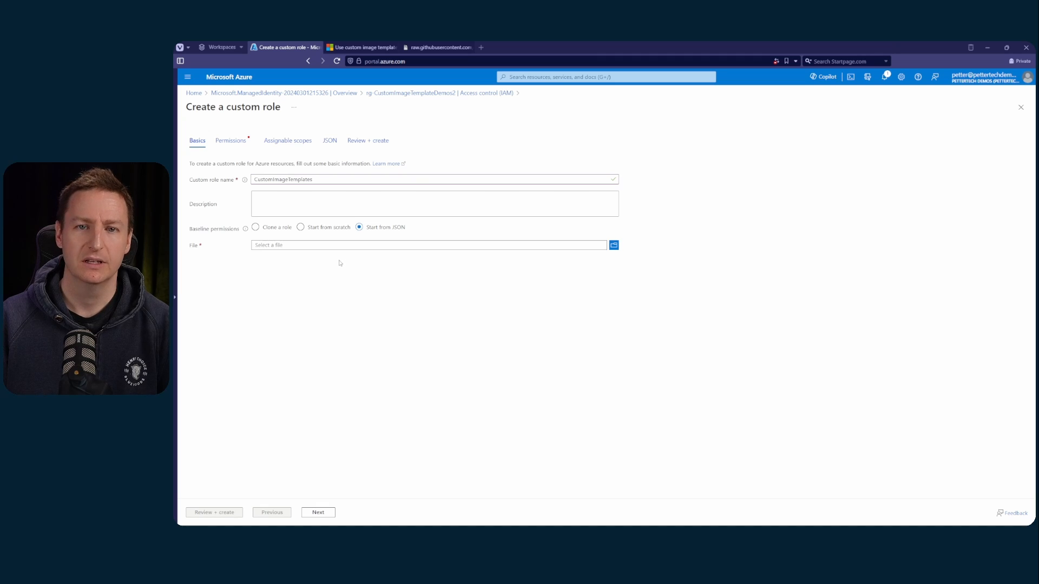
Copy the Microsoft.Compute permissions from the custom image template documentation and paste them into the actions array of the custom role's JSON
{"action": "left_click", "coordinate": [335, 144]}
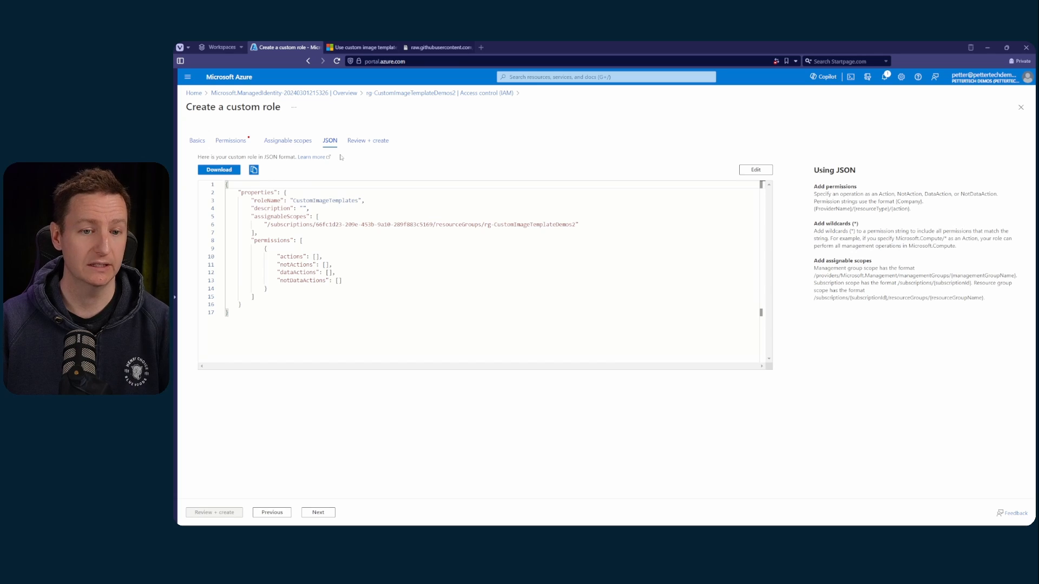
{"action": "left_click", "coordinate": [362, 47]}
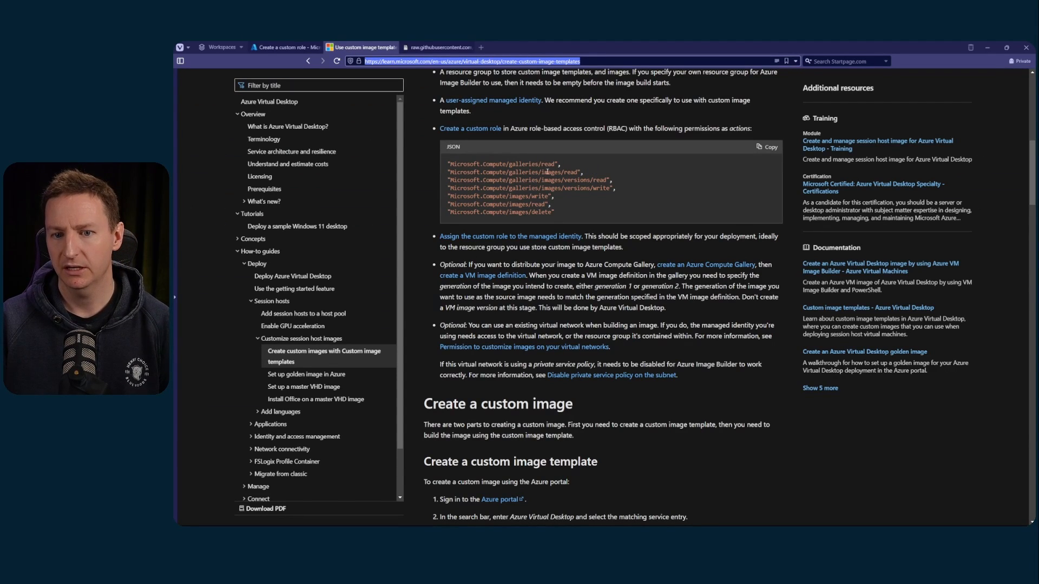
{"action": "left_click", "coordinate": [760, 153]}
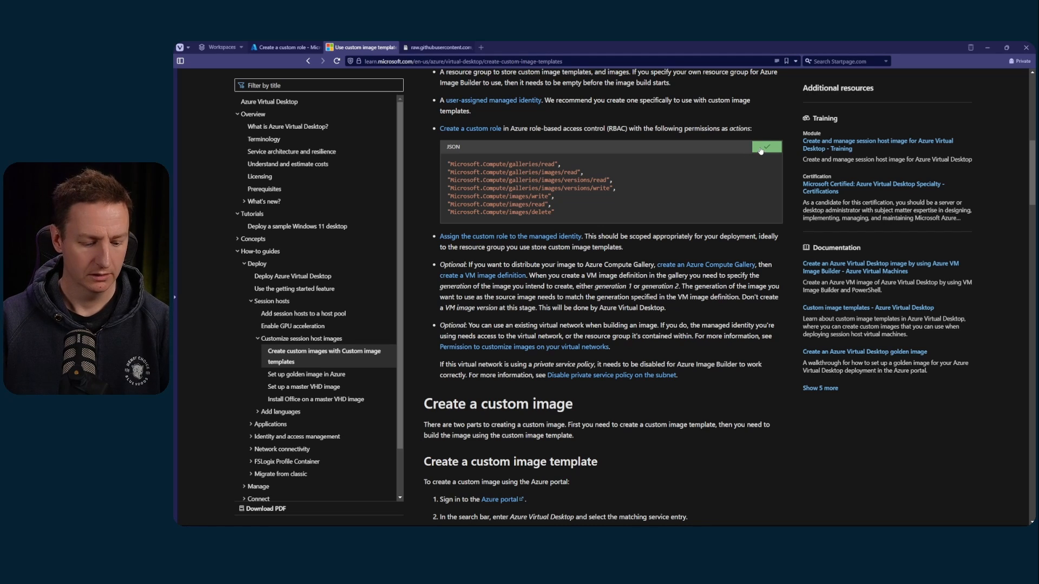
{"action": "key", "text": "ctrl+shift+Tab"}
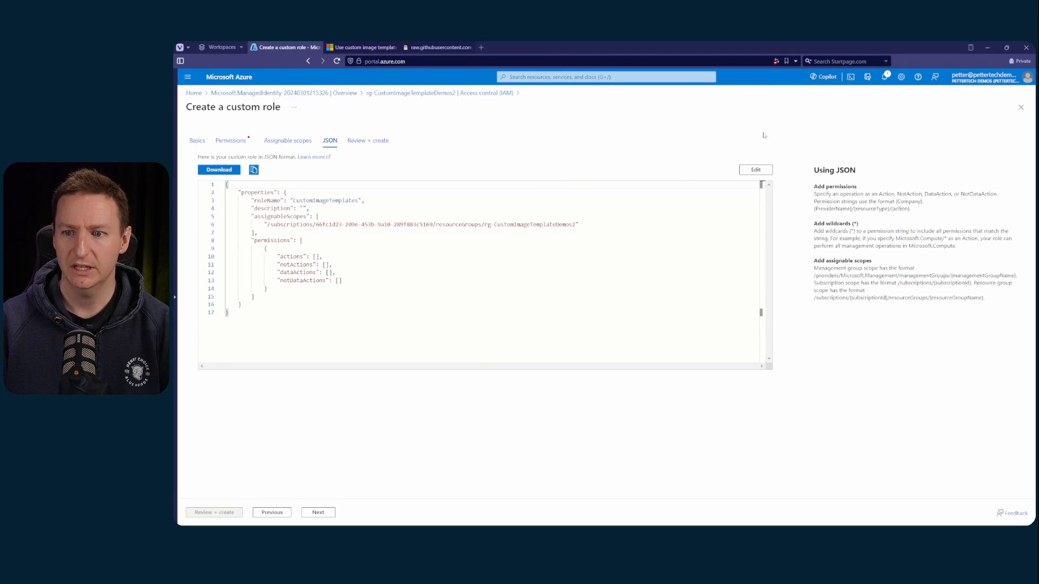
{"action": "left_click", "coordinate": [764, 169]}
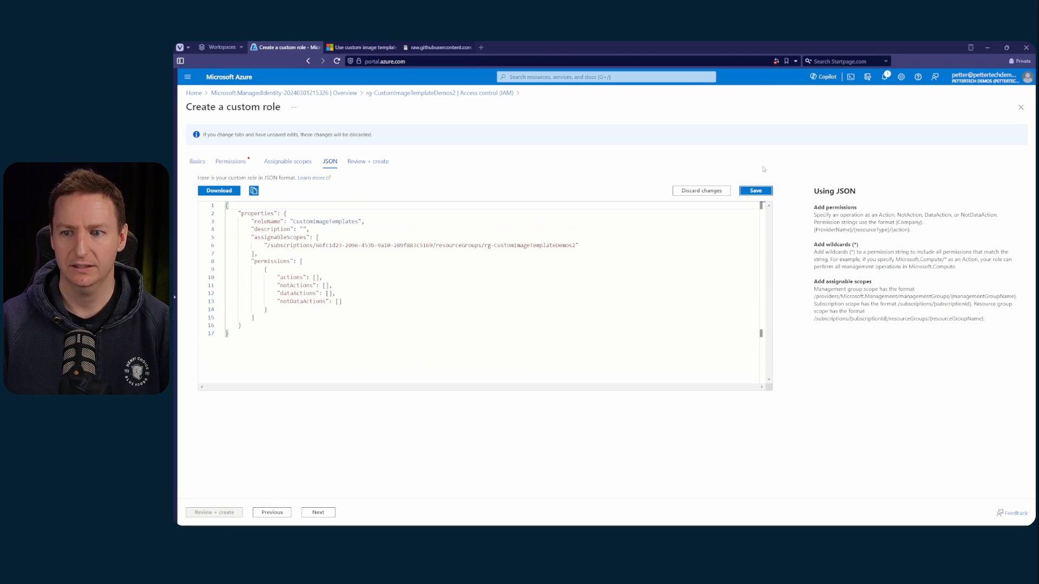
{"action": "left_click", "coordinate": [315, 277]}
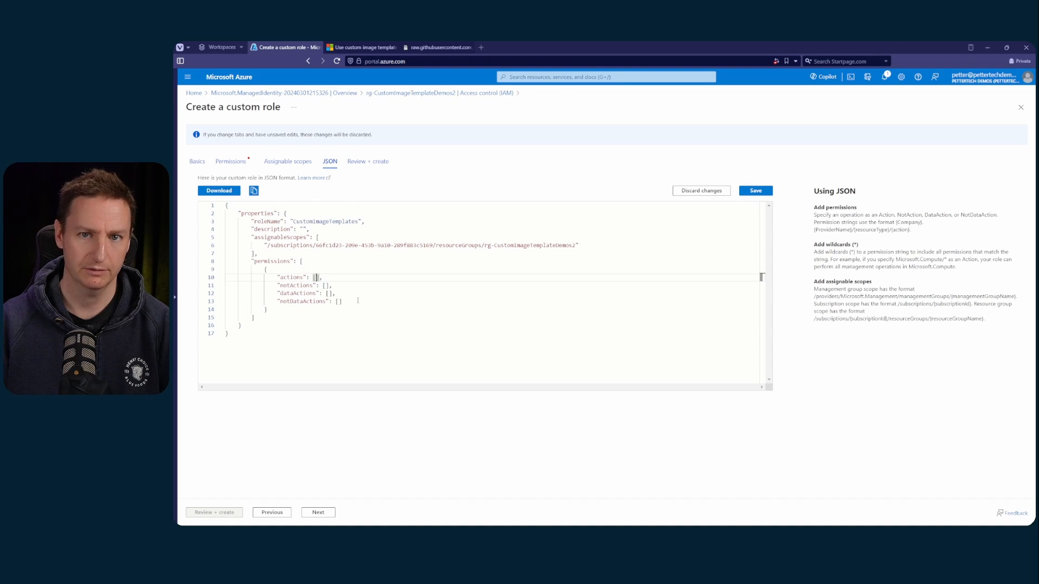
{"action": "key", "text": "ctrl+v"}
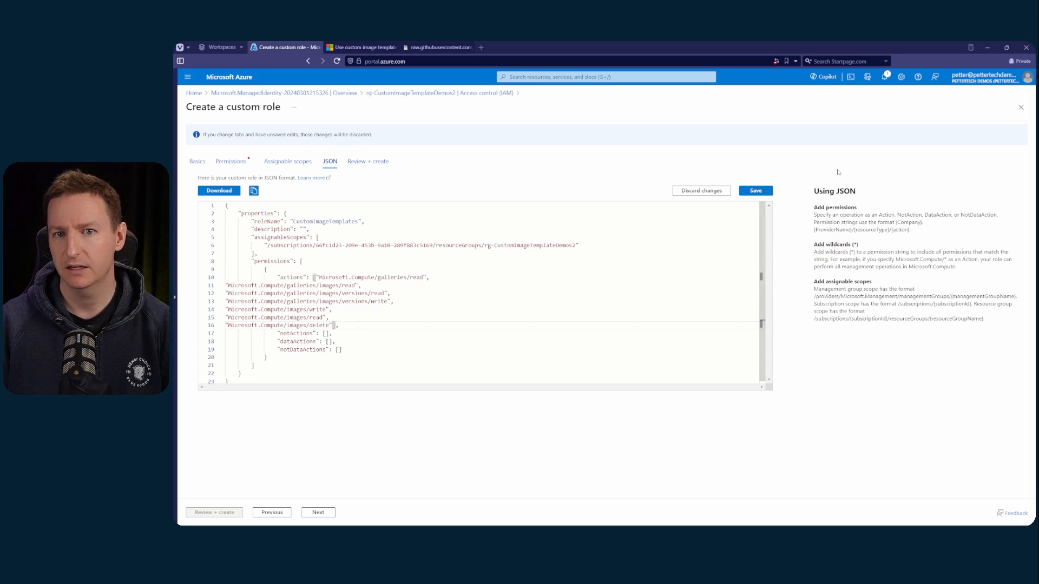
Save the custom role's JSON, check its permissions and assignable scopes, and create the role
{"action": "left_click", "coordinate": [756, 190]}
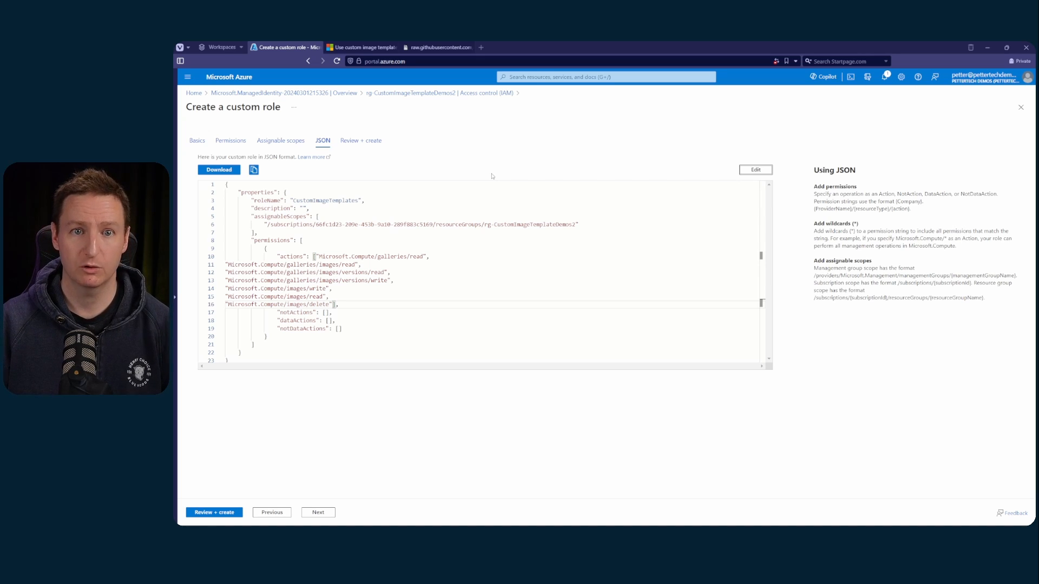
{"action": "left_click", "coordinate": [230, 141]}
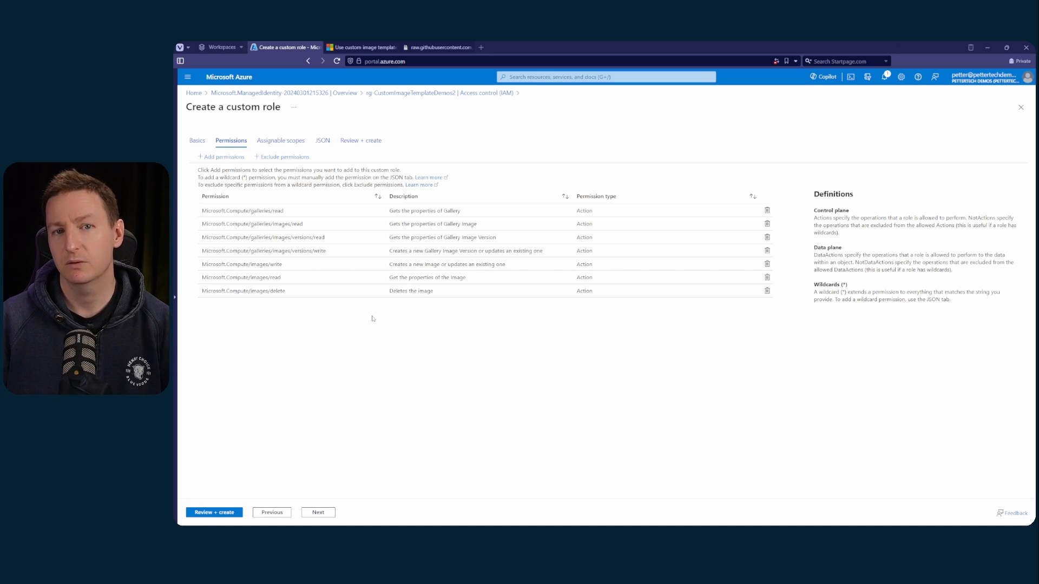
{"action": "left_click", "coordinate": [275, 142]}
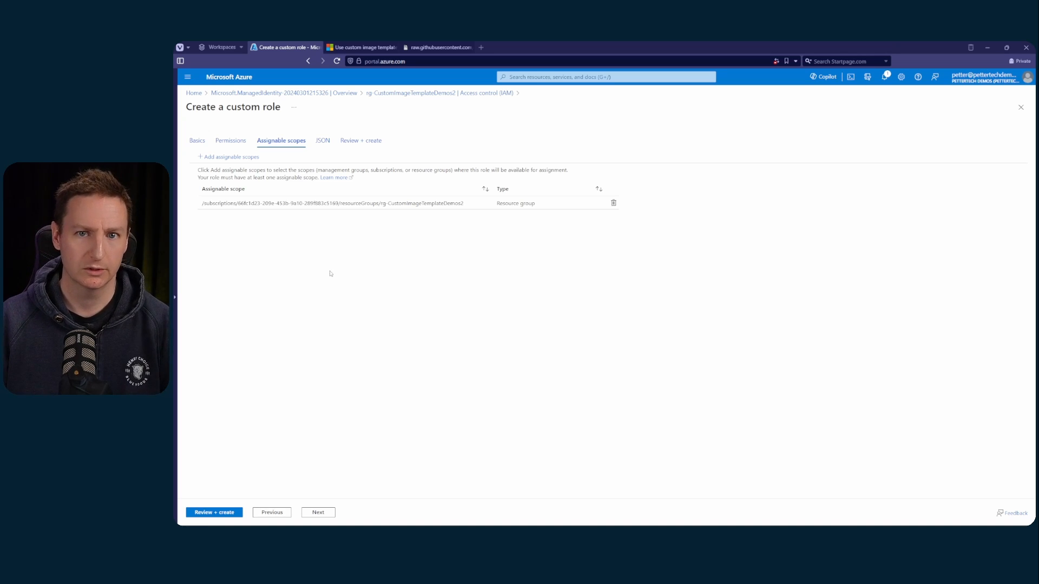
{"action": "left_click", "coordinate": [222, 513]}
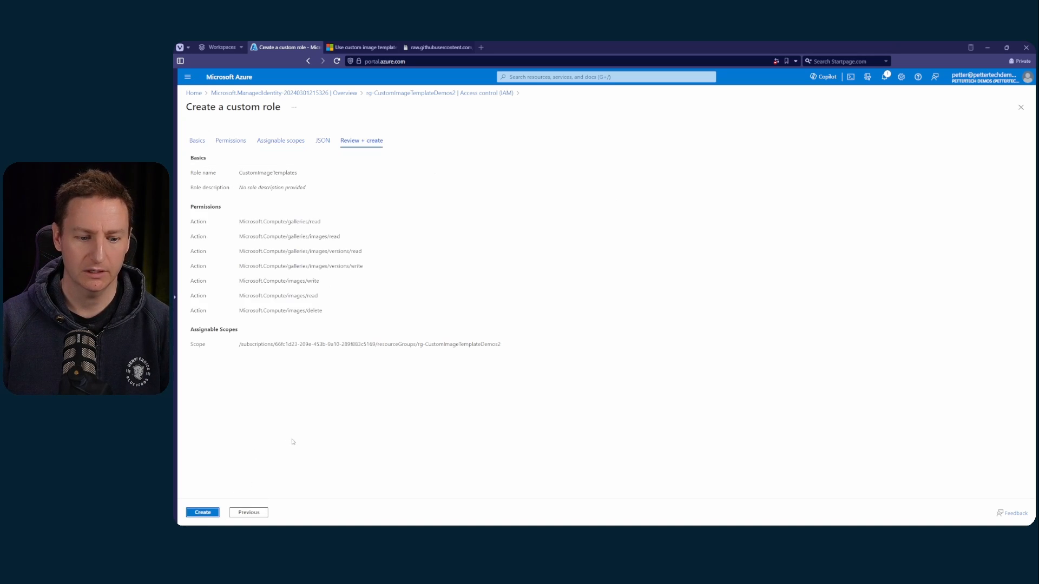
{"action": "left_click", "coordinate": [203, 513]}
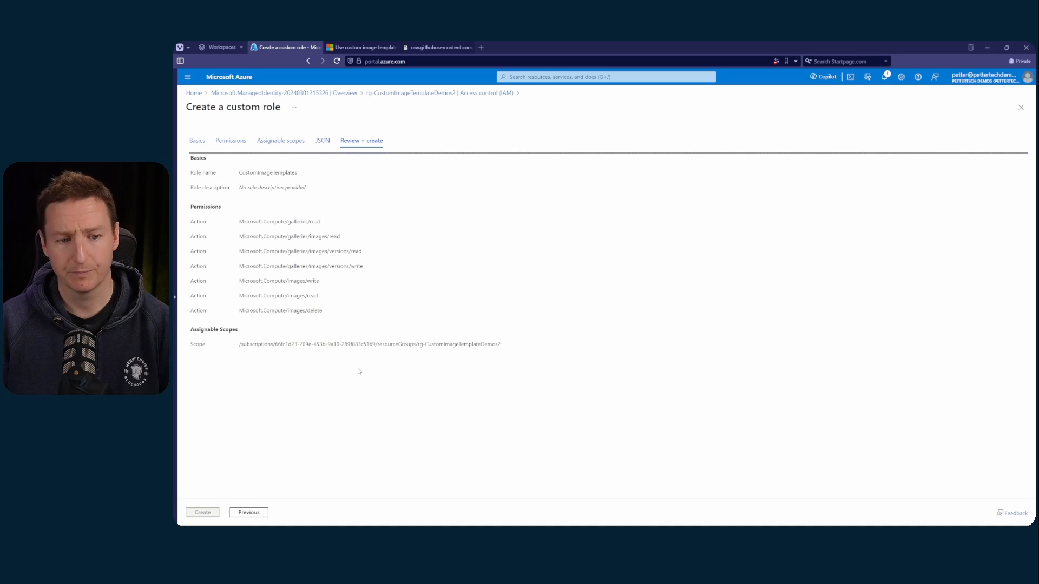
{"action": "key", "text": "Return"}
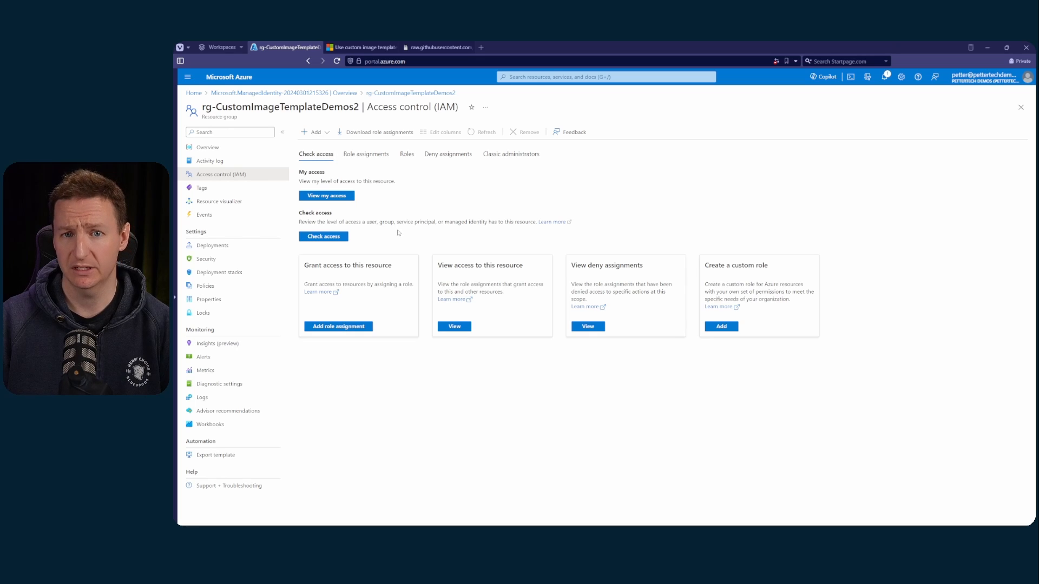
Start a role assignment on resource group rg-CustomImageTemplateDemos2 and select the CustomImageTemplates custom role
{"action": "left_click", "coordinate": [328, 133]}
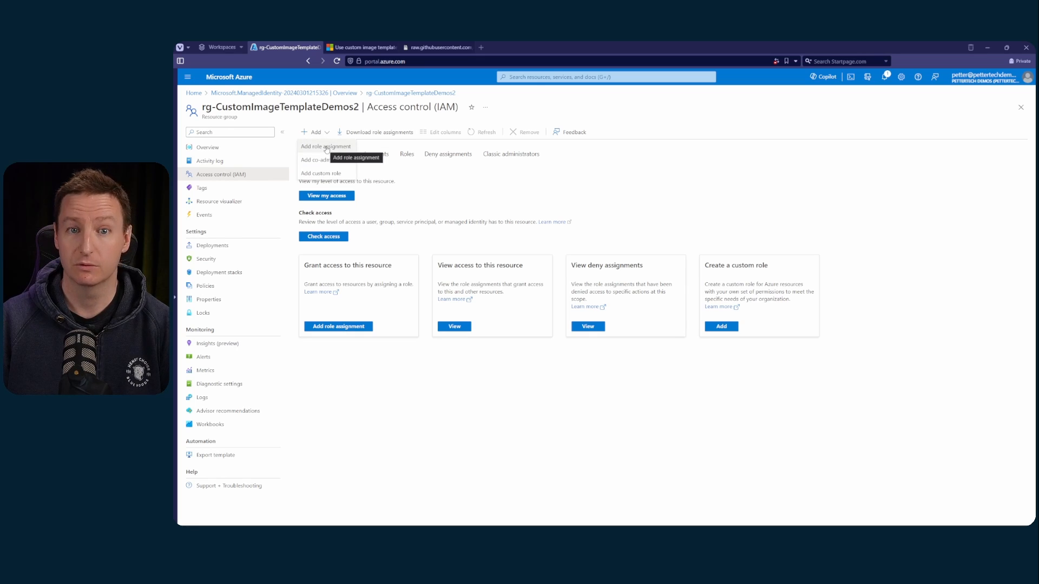
{"action": "left_click", "coordinate": [327, 147]}
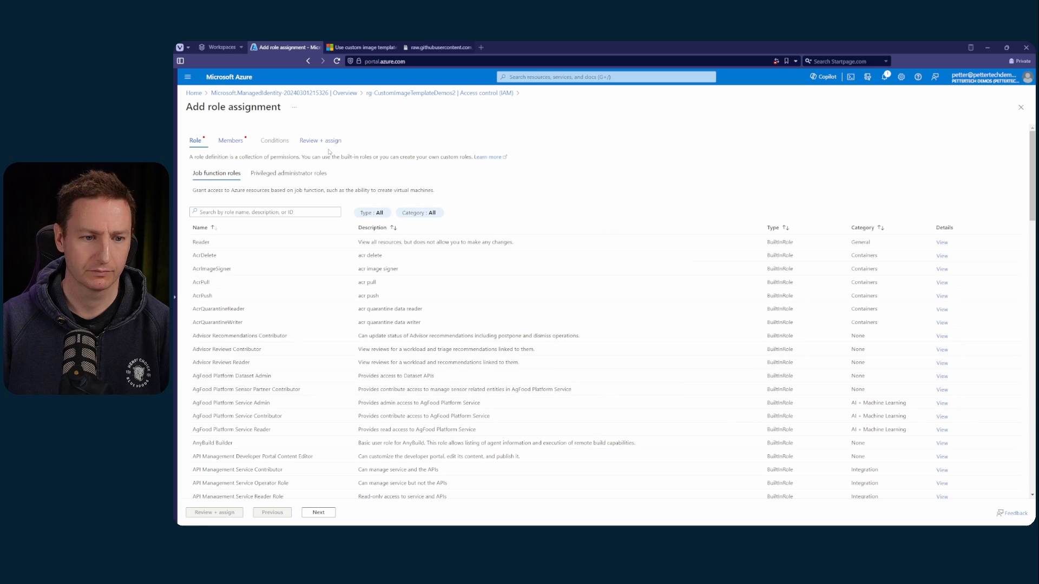
{"action": "left_click", "coordinate": [250, 211]}
{"action": "type", "text": "c"}
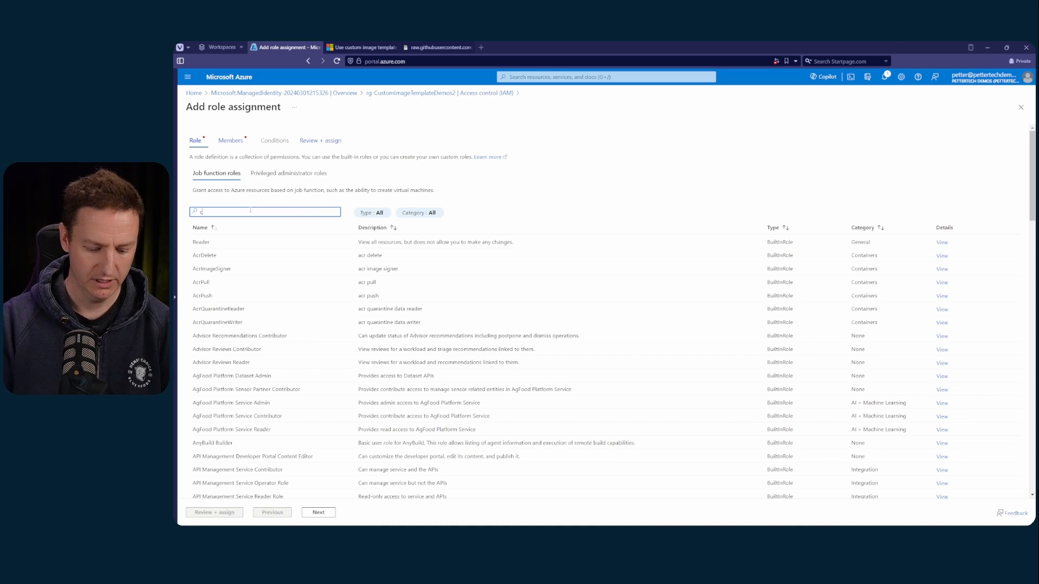
{"action": "type", "text": "ustomim"}
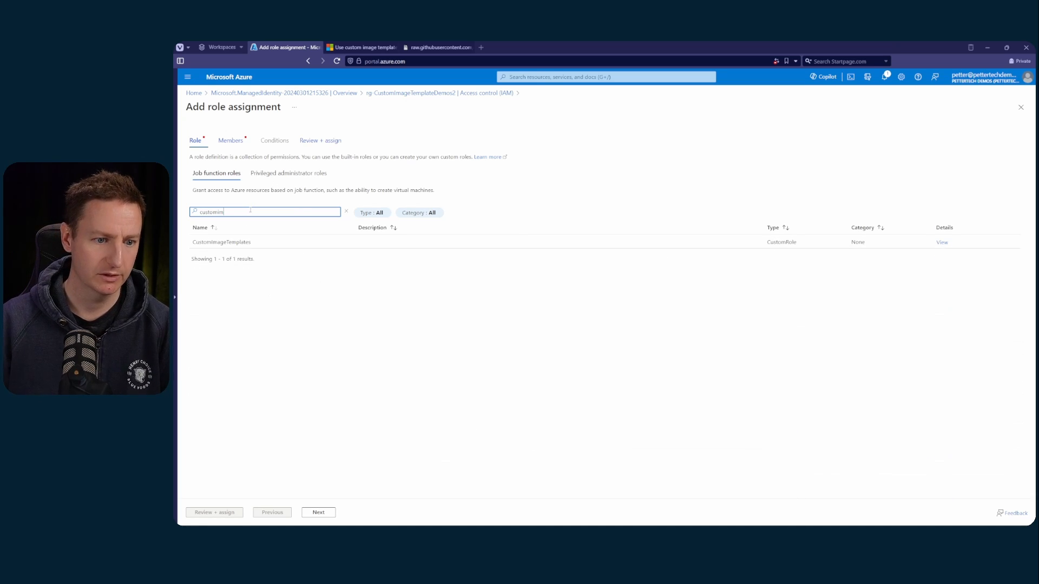
{"action": "left_click", "coordinate": [244, 241]}
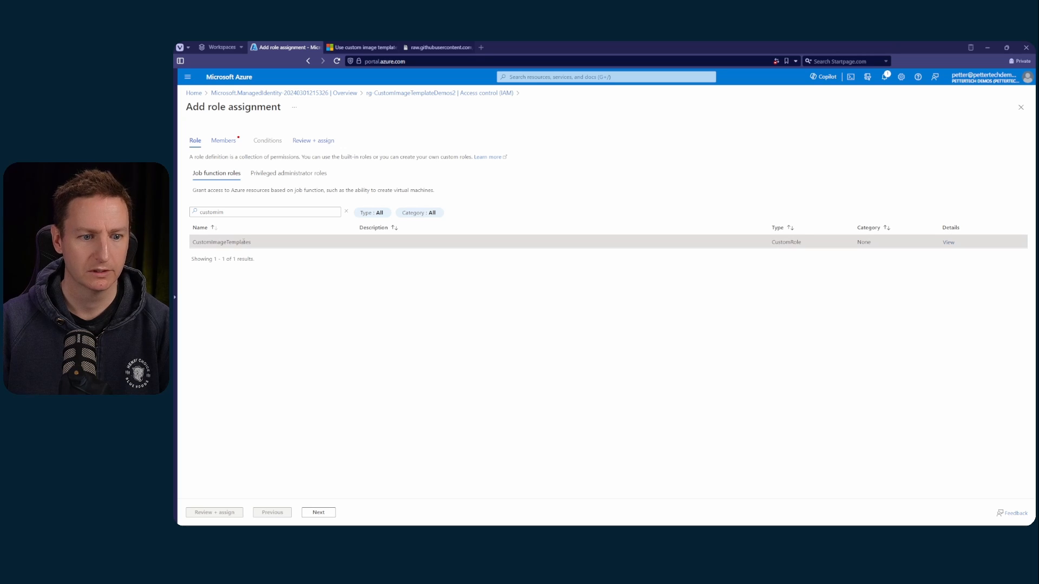
Add the user-assigned managed identity "managedid" as the member, then review and complete the role assignment
{"action": "left_click", "coordinate": [224, 141]}
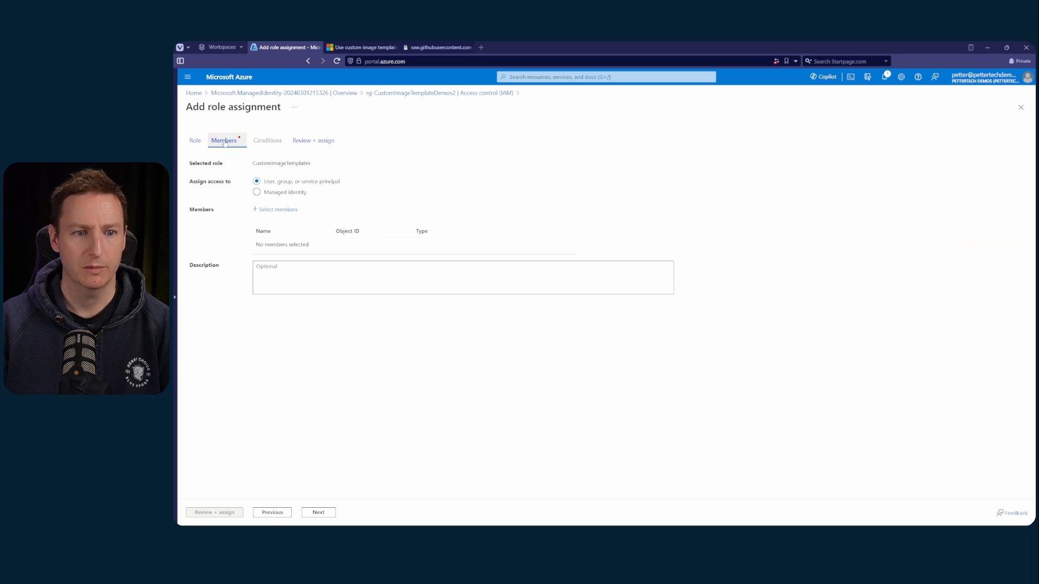
{"action": "left_click", "coordinate": [278, 210]}
{"action": "left_click", "coordinate": [857, 180]}
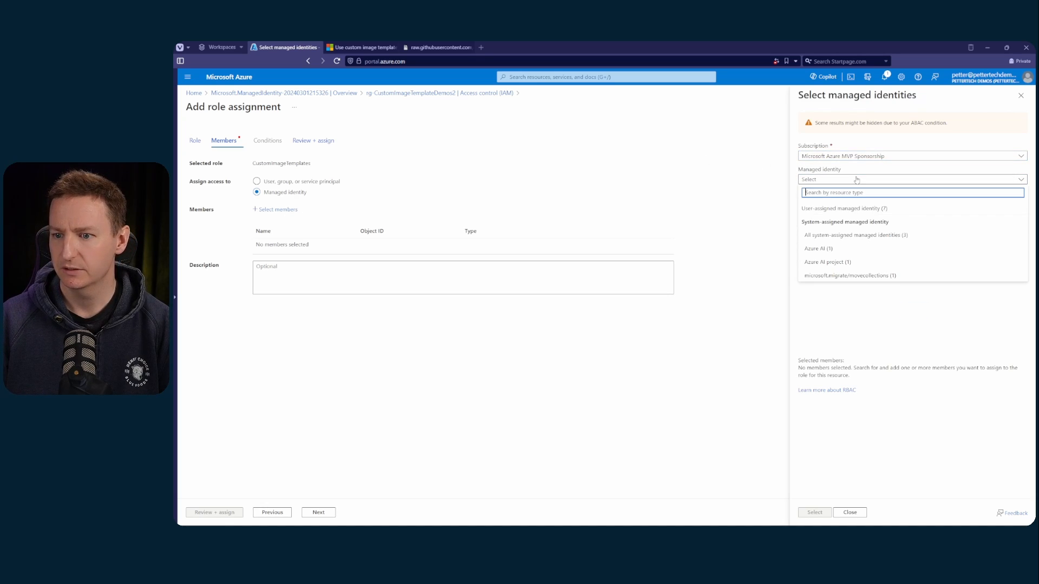
{"action": "left_click", "coordinate": [837, 210]}
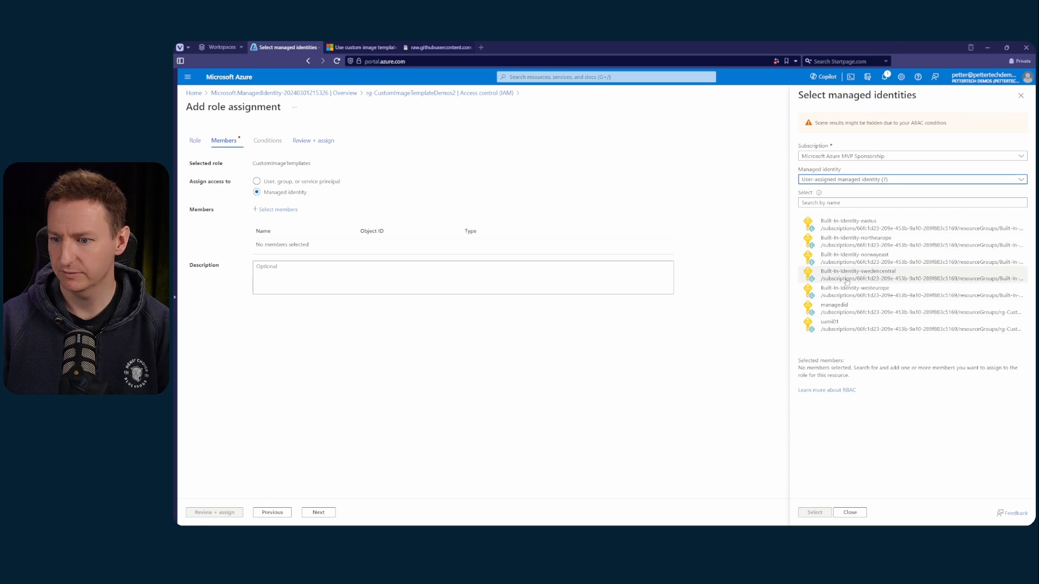
{"action": "left_click", "coordinate": [852, 309]}
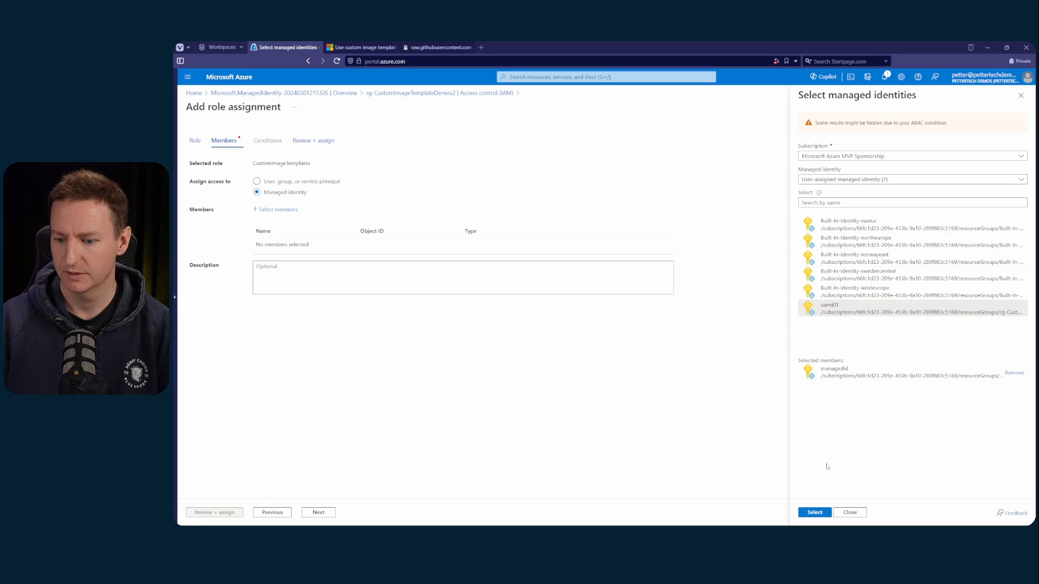
{"action": "left_click", "coordinate": [815, 512]}
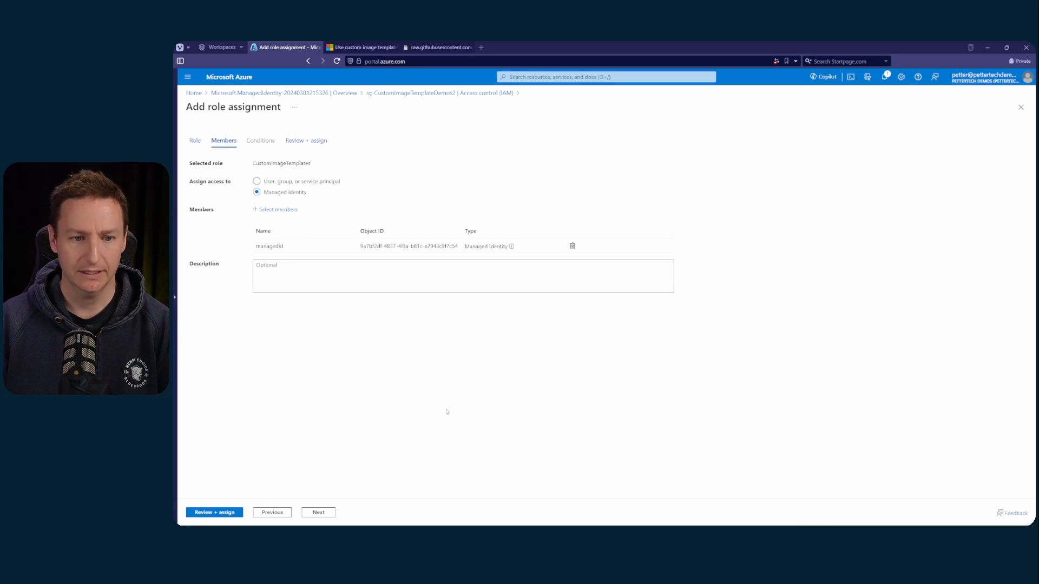
{"action": "left_click", "coordinate": [210, 513]}
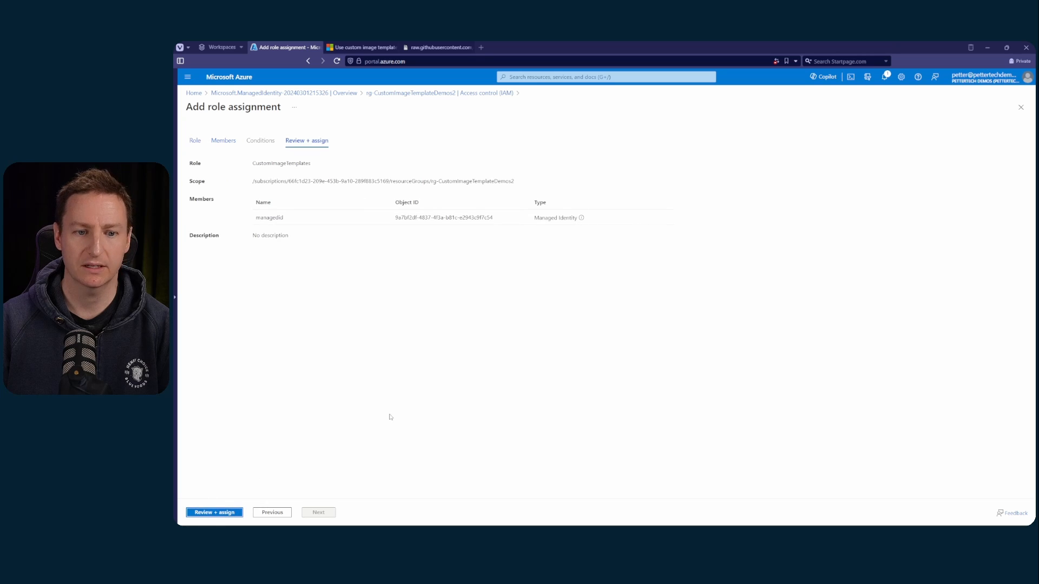
{"action": "left_click", "coordinate": [205, 513]}
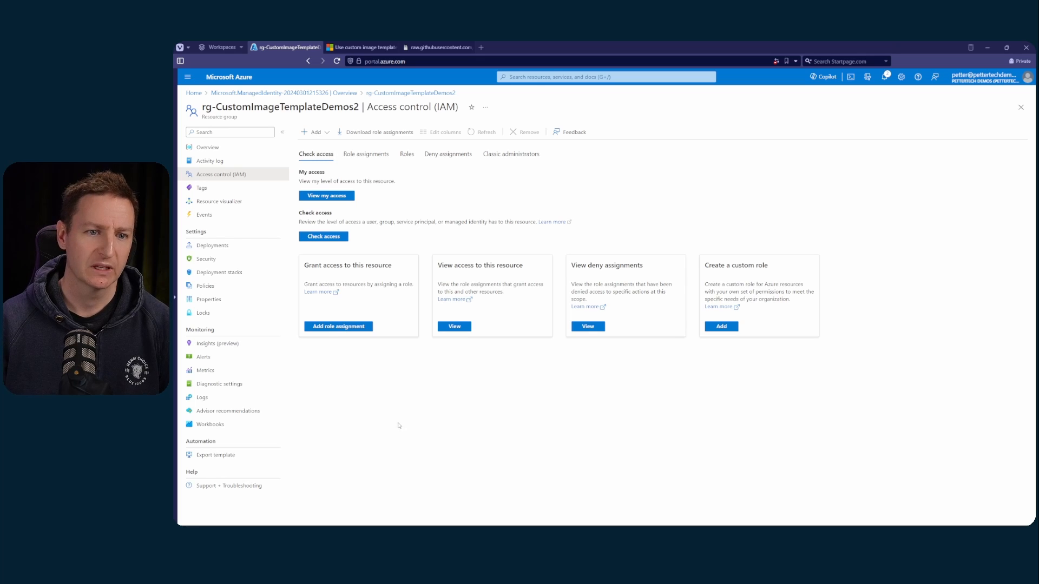
Search the Marketplace for "gallery" from the resource group's overview and start creating an Azure Compute Gallery
{"action": "left_click", "coordinate": [223, 149]}
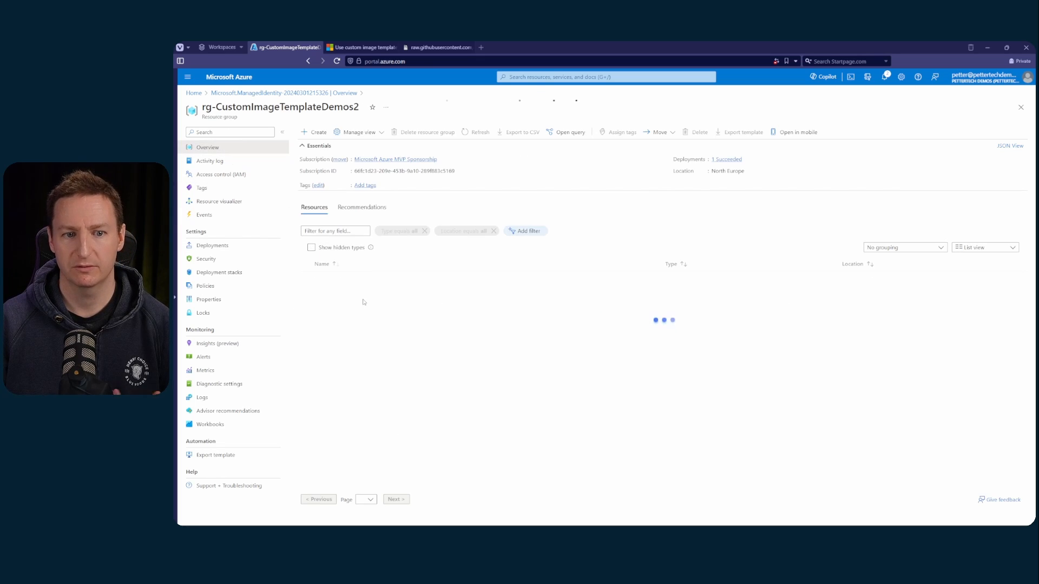
{"action": "left_click", "coordinate": [323, 132]}
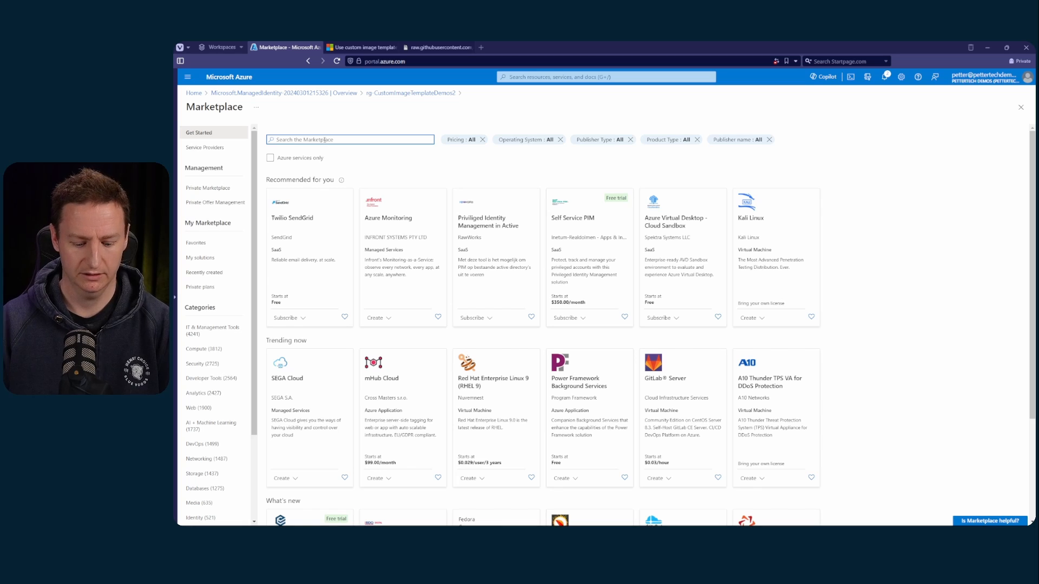
{"action": "type", "text": "gale"}
{"action": "type", "text": "lery"}
{"action": "key", "text": "Return"}
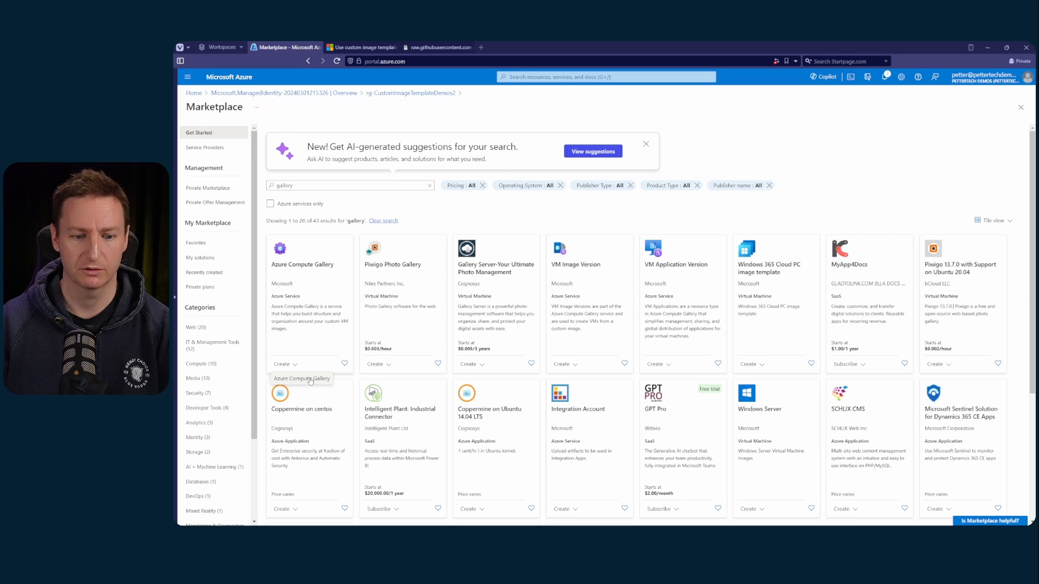
{"action": "left_click", "coordinate": [309, 381]}
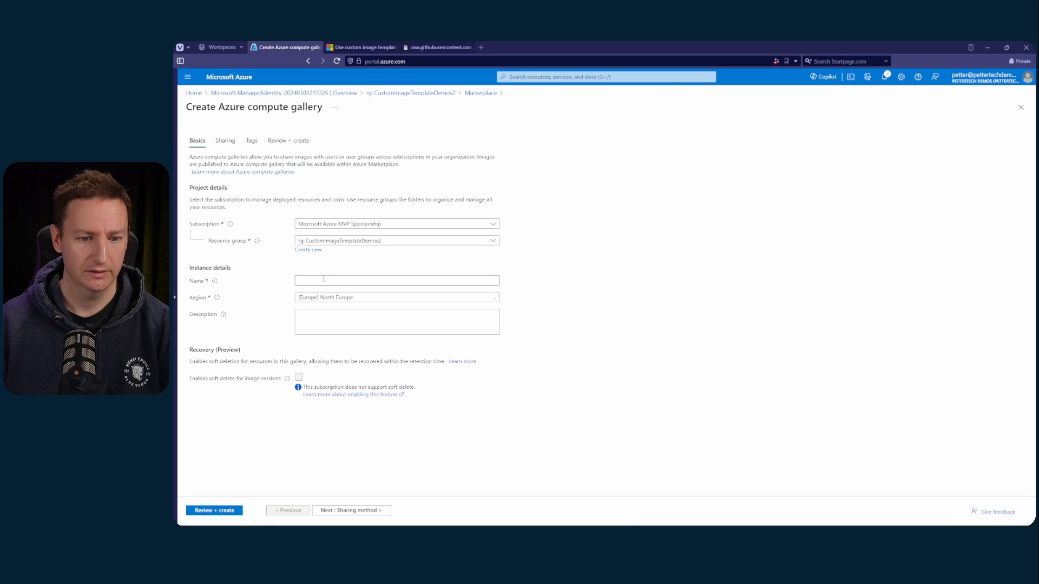
Name the compute gallery "demogallery", then review and create it
{"action": "left_click", "coordinate": [323, 280]}
{"action": "type", "text": "demogallery"}
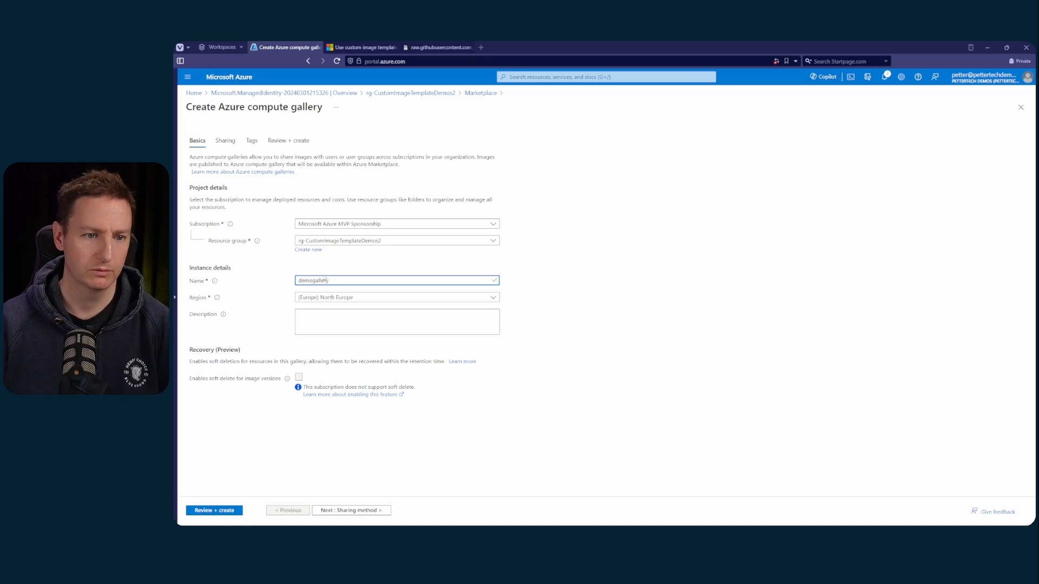
{"action": "left_click", "coordinate": [215, 510]}
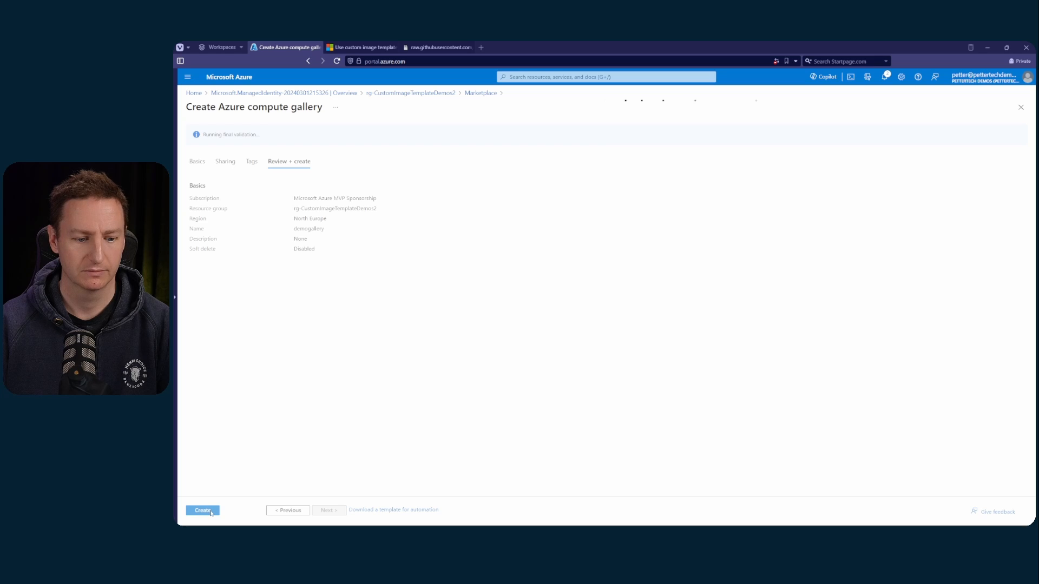
{"action": "left_click", "coordinate": [203, 511]}
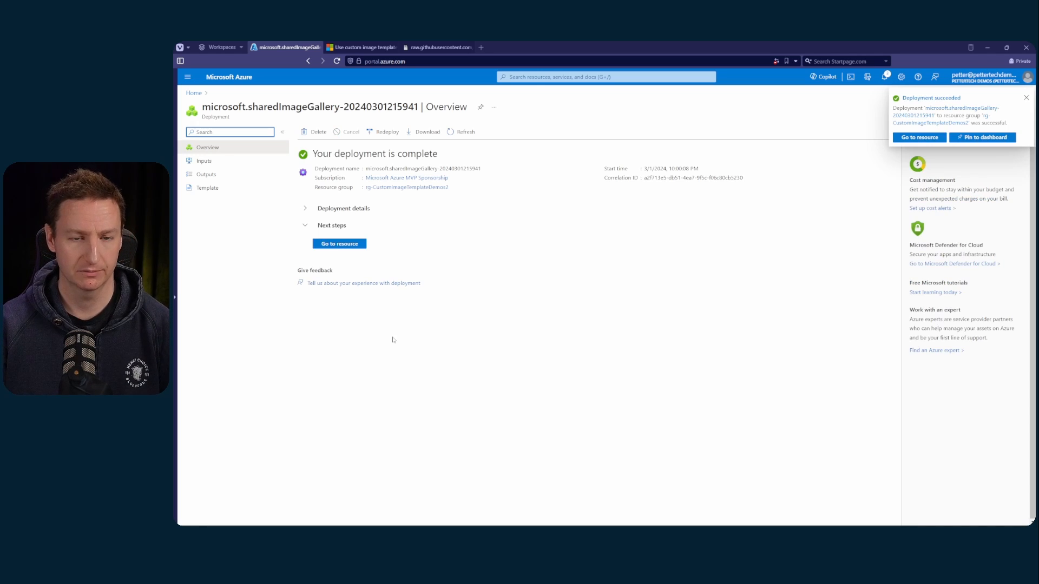
Open the deployed gallery and start a VM image definition named "demoimage"
{"action": "left_click", "coordinate": [340, 244]}
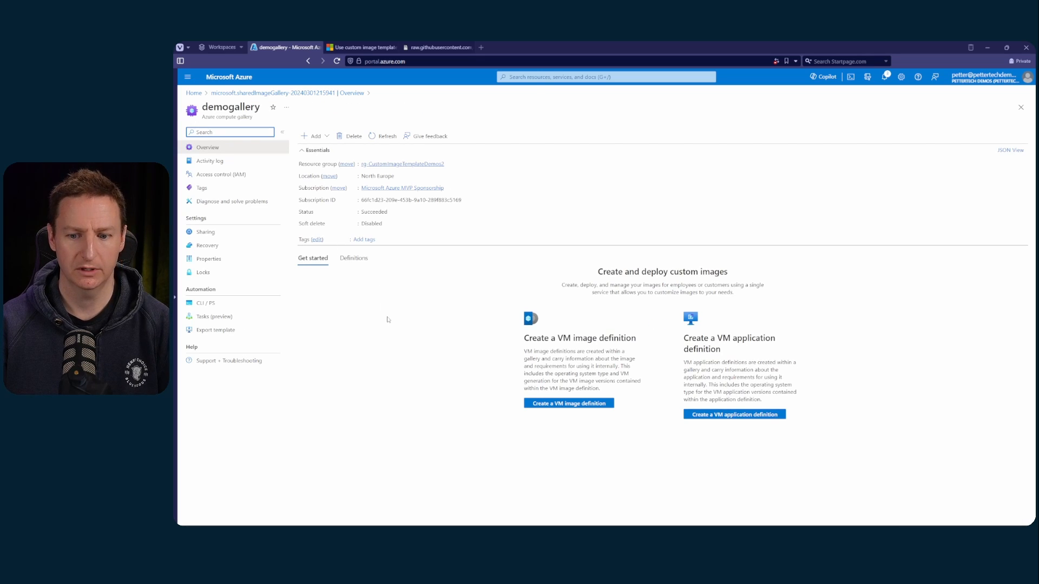
{"action": "left_click", "coordinate": [314, 136]}
{"action": "left_click", "coordinate": [346, 156]}
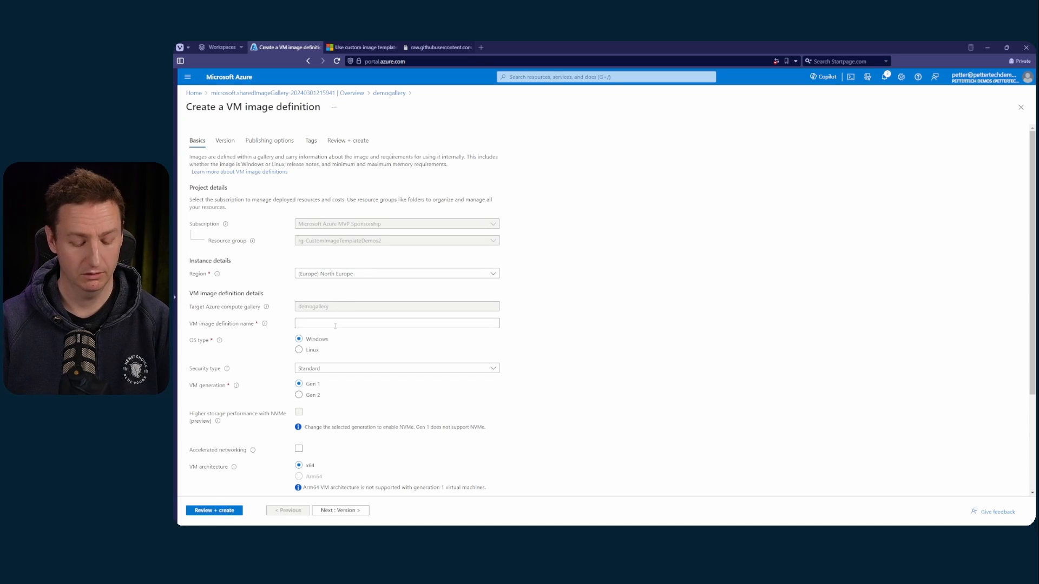
{"action": "left_click", "coordinate": [335, 325]}
{"action": "type", "text": "demoima"}
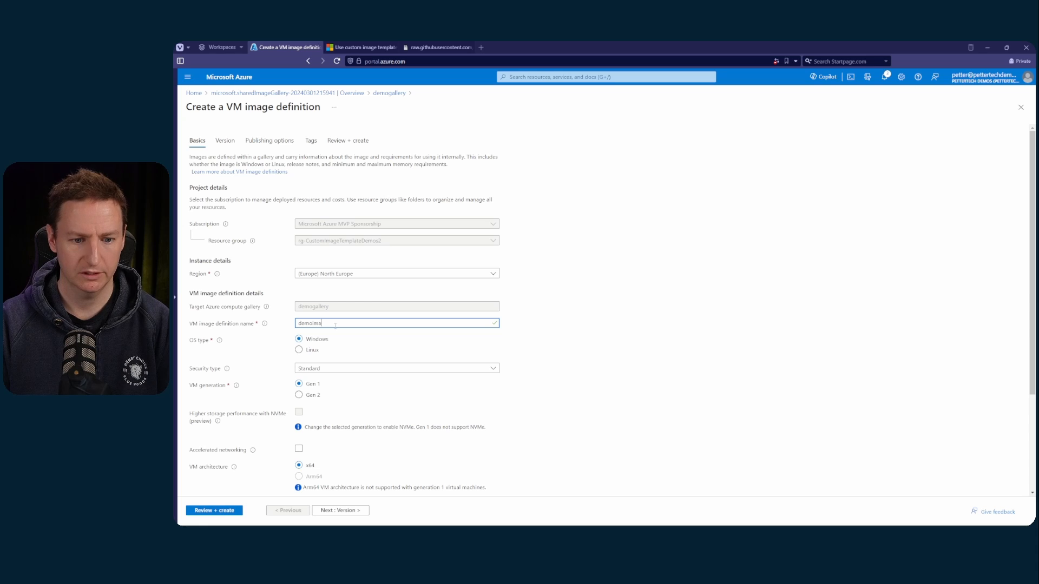
{"action": "type", "text": "ge"}
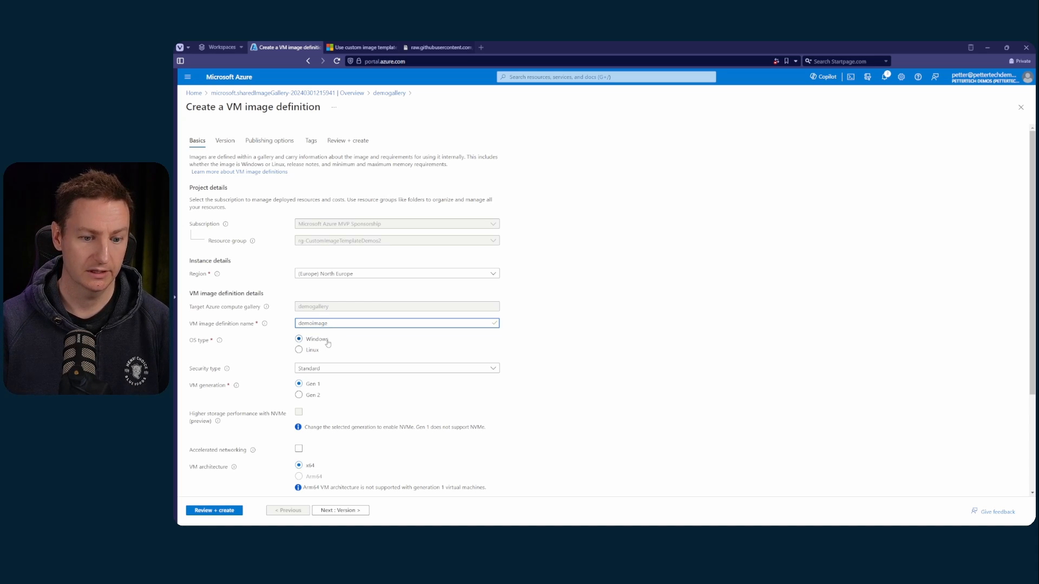
Set the image definition's security type to Trusted launch supported
{"action": "scroll", "coordinate": [361, 339], "scroll_direction": "down", "scroll_amount": 1}
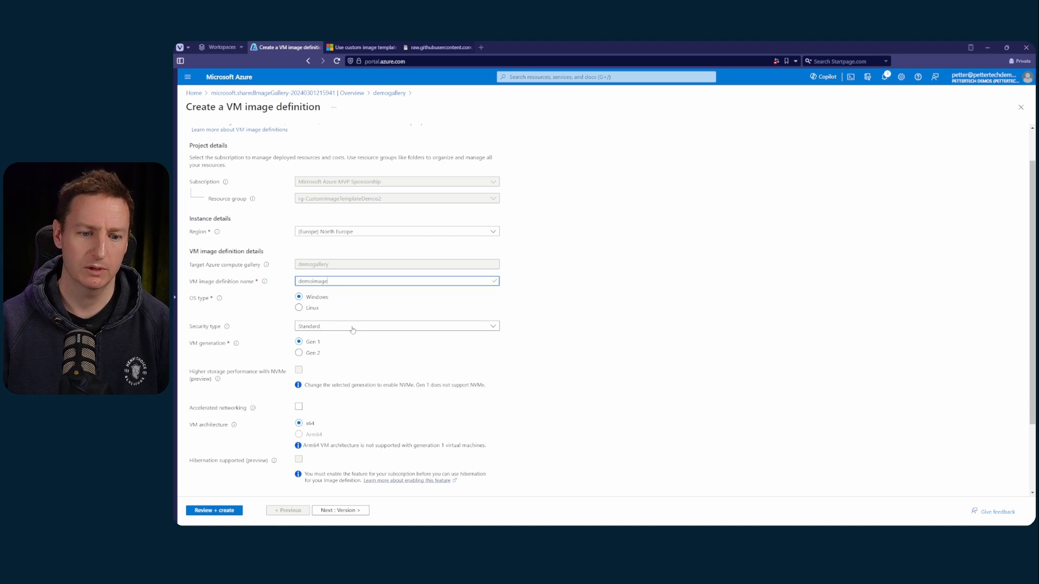
{"action": "left_click", "coordinate": [352, 329]}
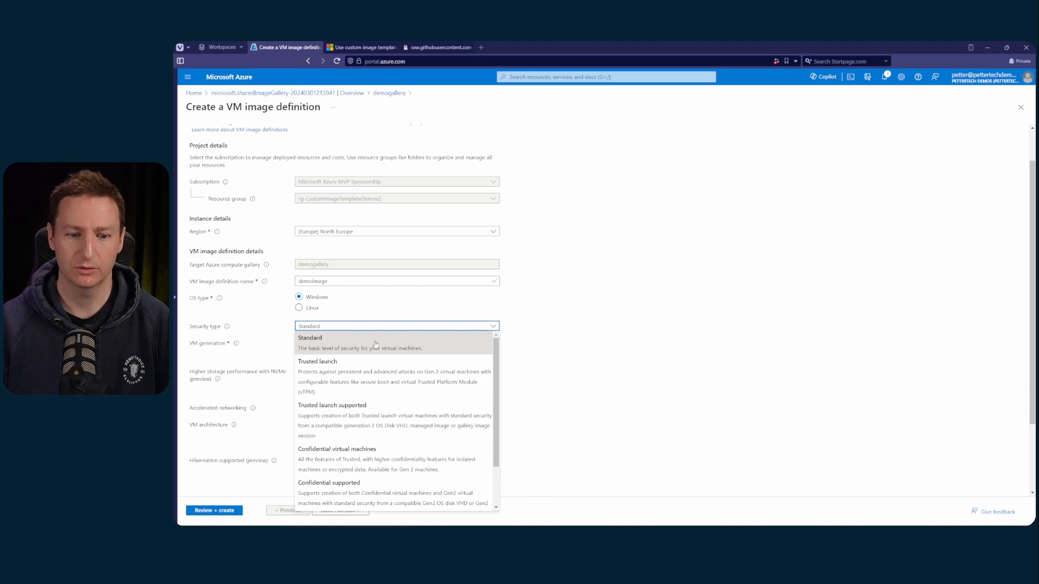
{"action": "left_click", "coordinate": [382, 413]}
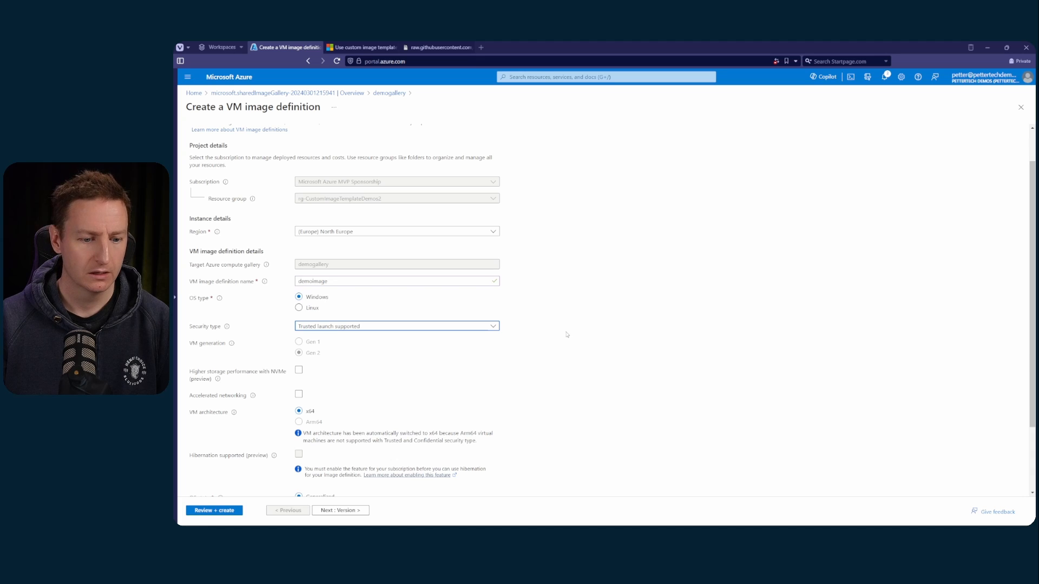
Fill in the image definition's publisher as "PetterTech", offer as "Image" and SKU as "01"
{"action": "scroll", "coordinate": [567, 335], "scroll_direction": "down", "scroll_amount": 3}
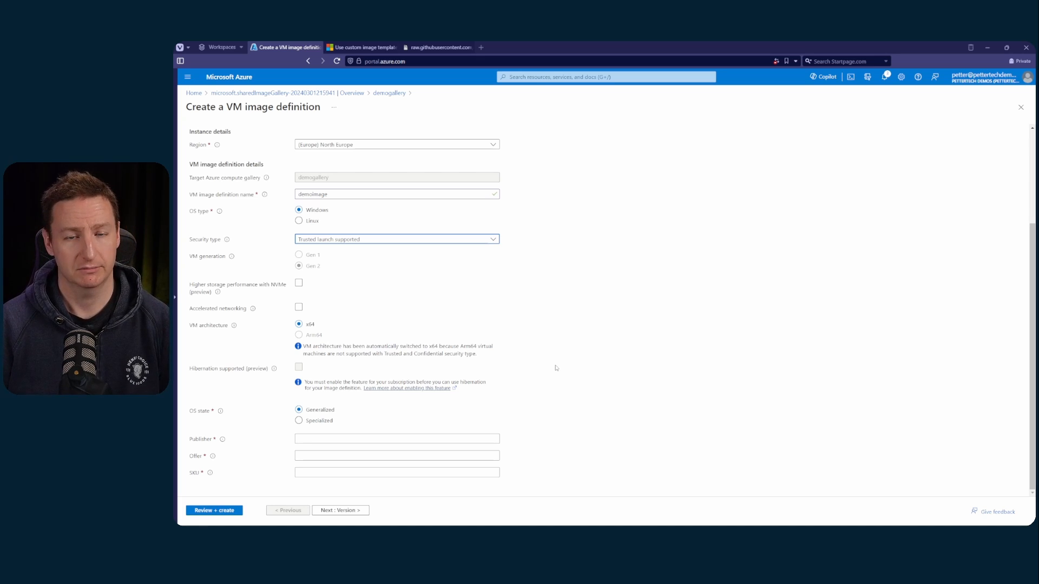
{"action": "left_click", "coordinate": [441, 435]}
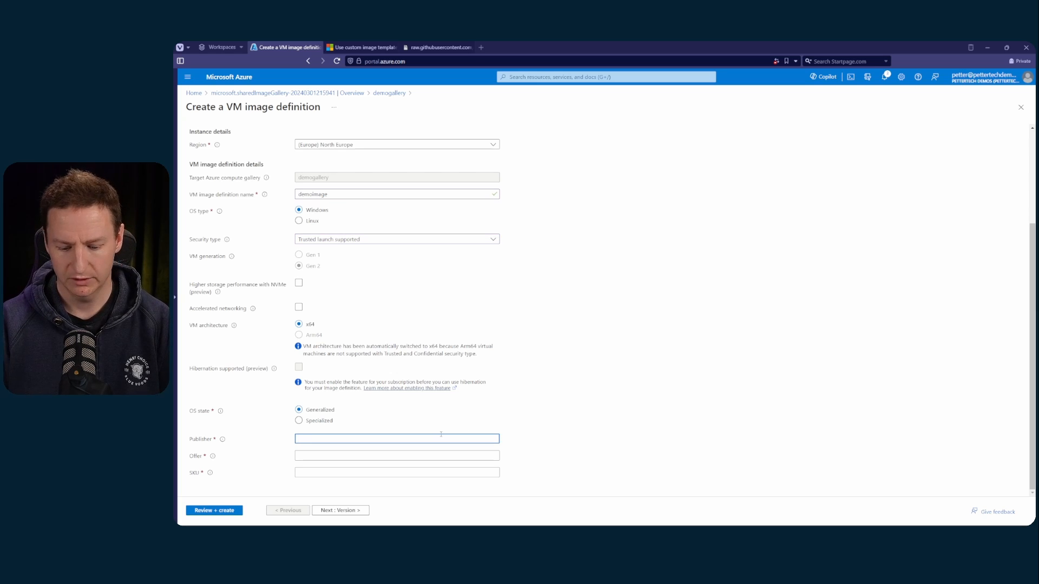
{"action": "type", "text": "Pettert"}
{"action": "key", "text": "BackSpace"}
{"action": "type", "text": "Tech"}
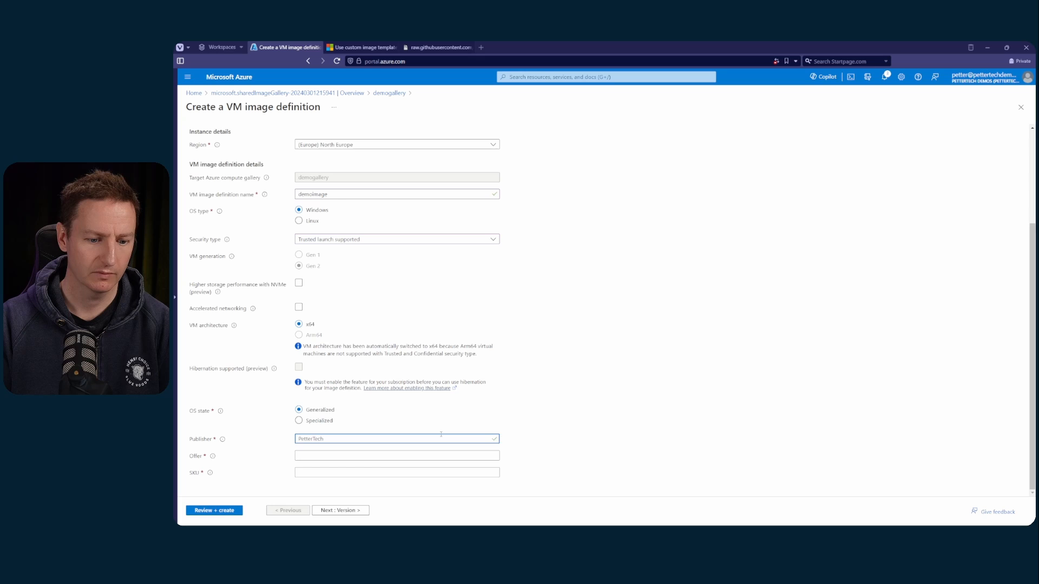
{"action": "key", "text": "Tab"}
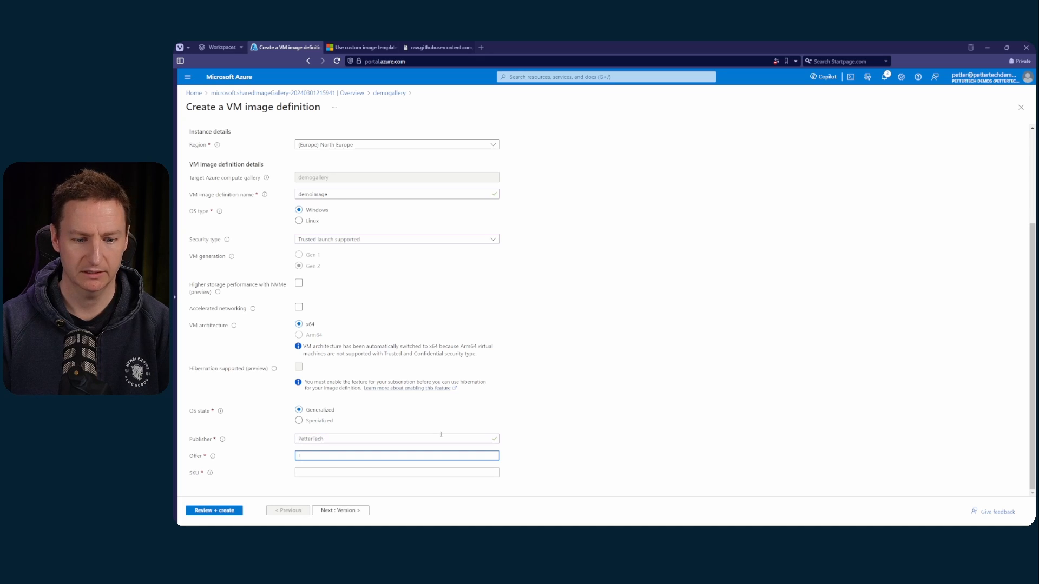
{"action": "type", "text": "Image"}
{"action": "key", "text": "Tab"}
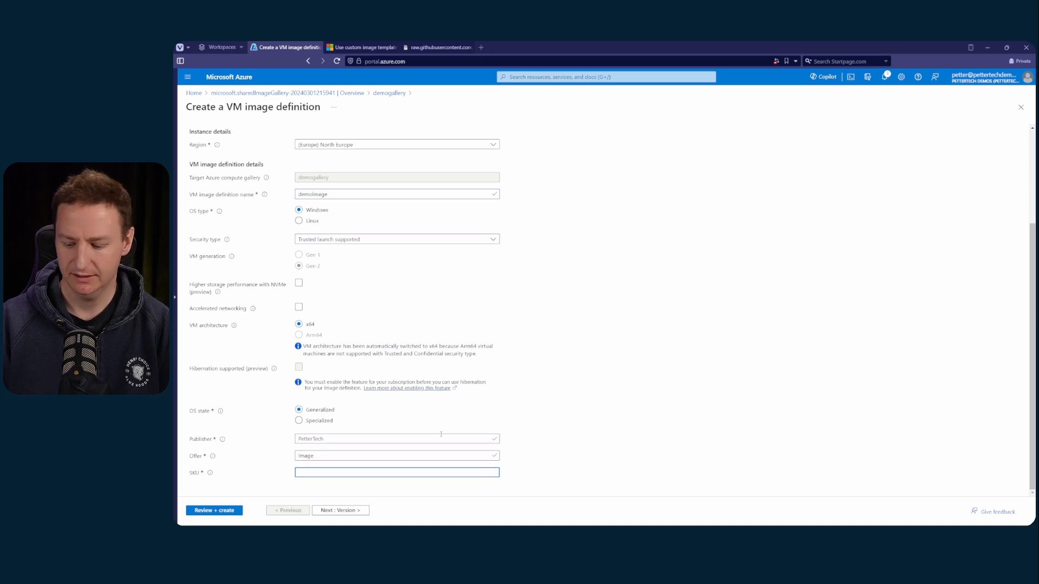
{"action": "type", "text": "01"}
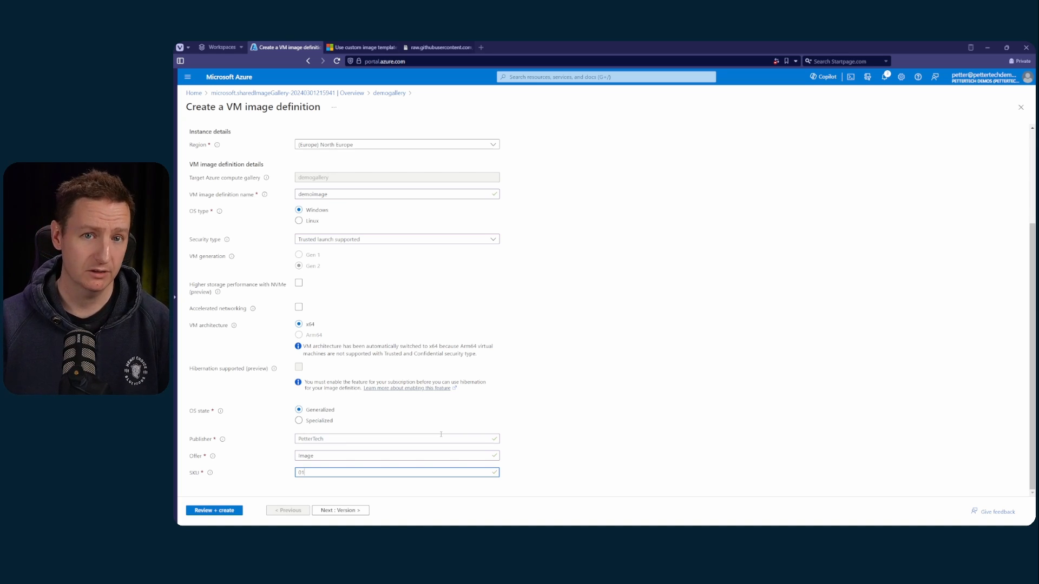
Review and create the VM image definition, then open the resource group rg-CustomImageTemplateDemos2 from the finished deployment
{"action": "left_click", "coordinate": [230, 512]}
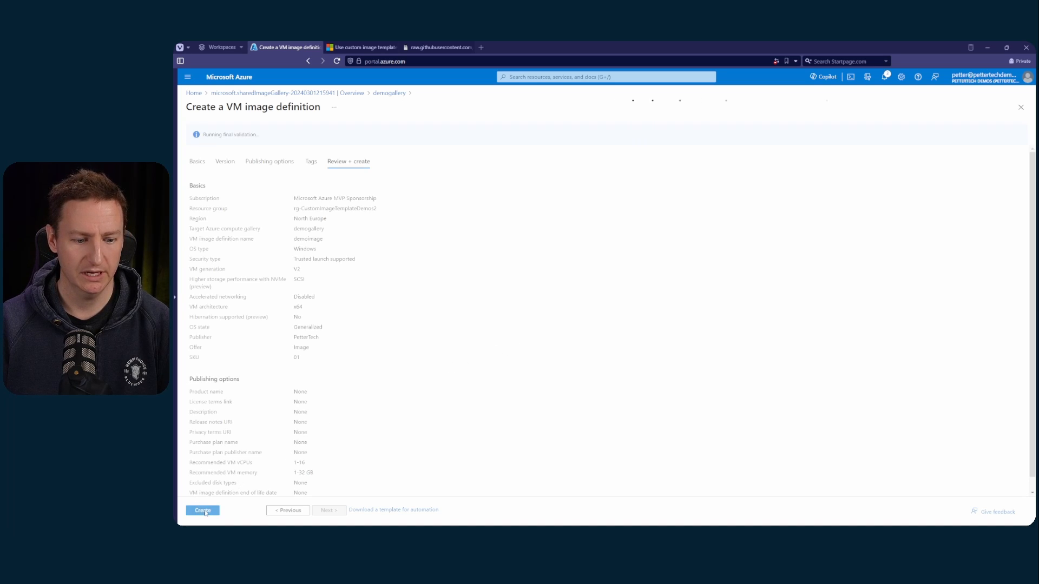
{"action": "left_click", "coordinate": [204, 510]}
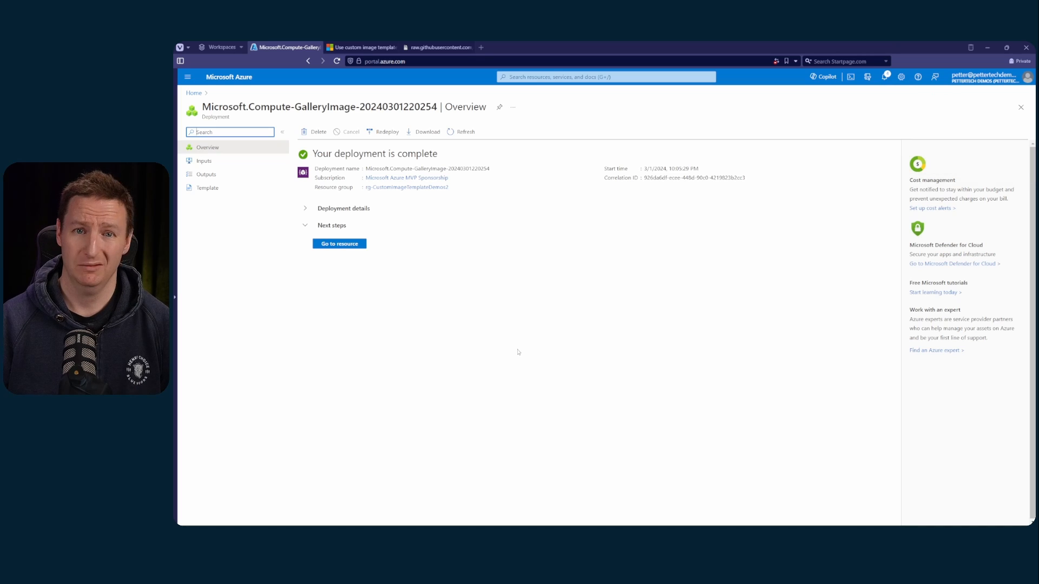
{"action": "left_click", "coordinate": [409, 188]}
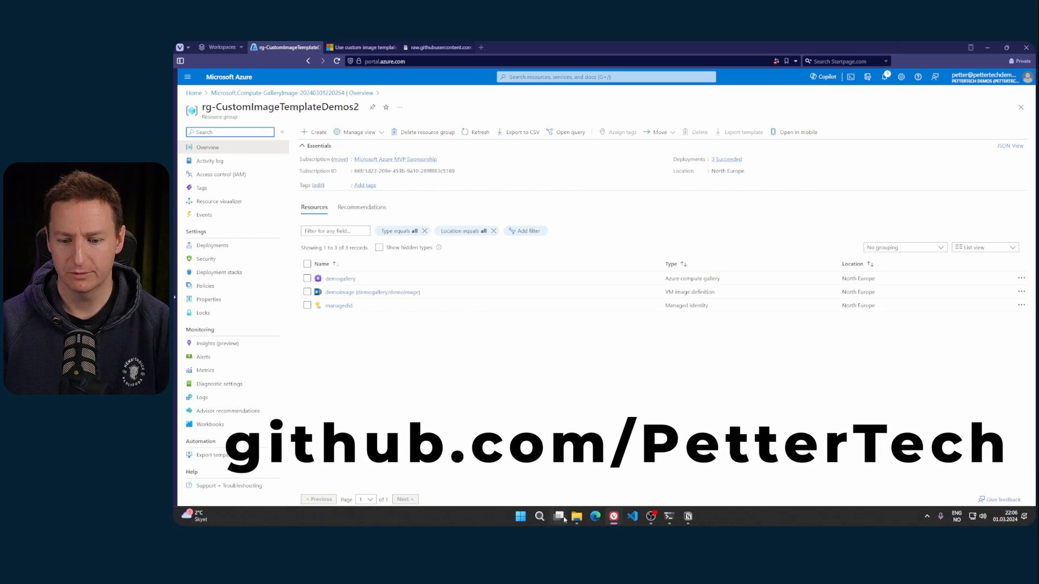
Switch to PowerShell, run ".\prereqs.ps1 rg-testing" and return to the Azure portal
{"action": "left_click", "coordinate": [669, 516]}
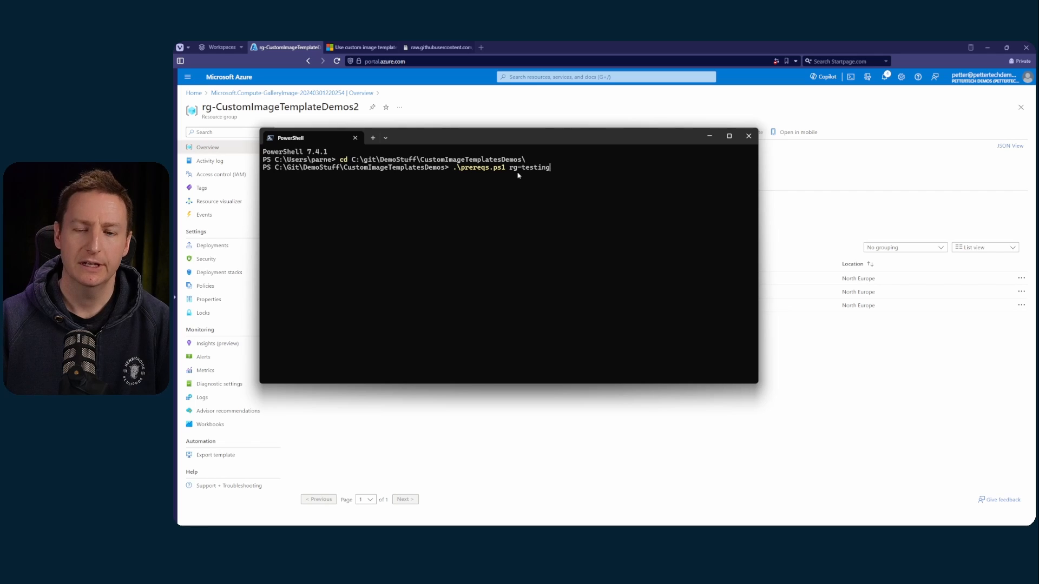
{"action": "key", "text": "Return"}
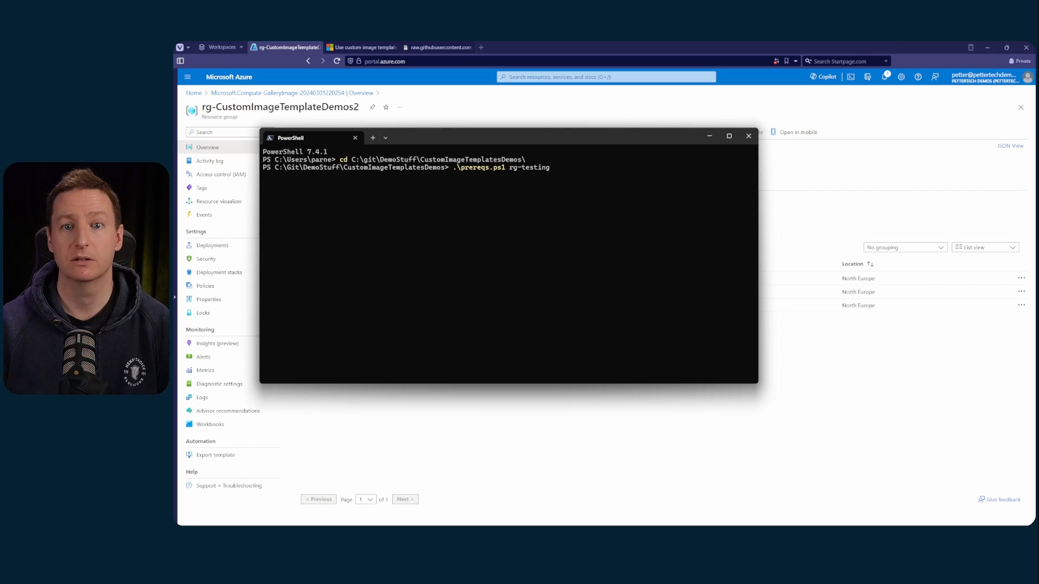
{"action": "left_click", "coordinate": [554, 435]}
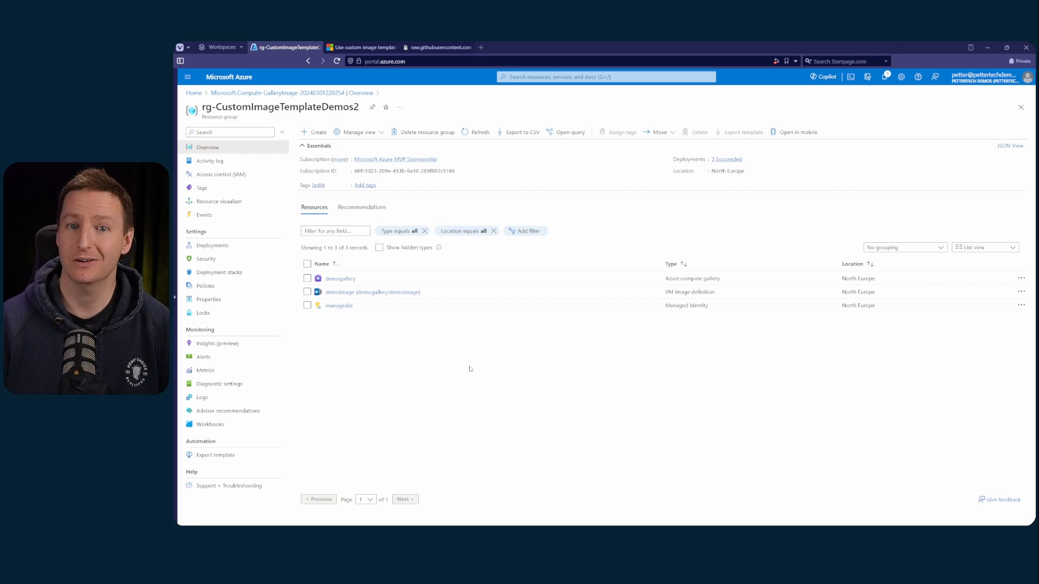
Go to the custom image templates of Azure Virtual Desktop and start adding a new template
{"action": "left_click", "coordinate": [228, 77]}
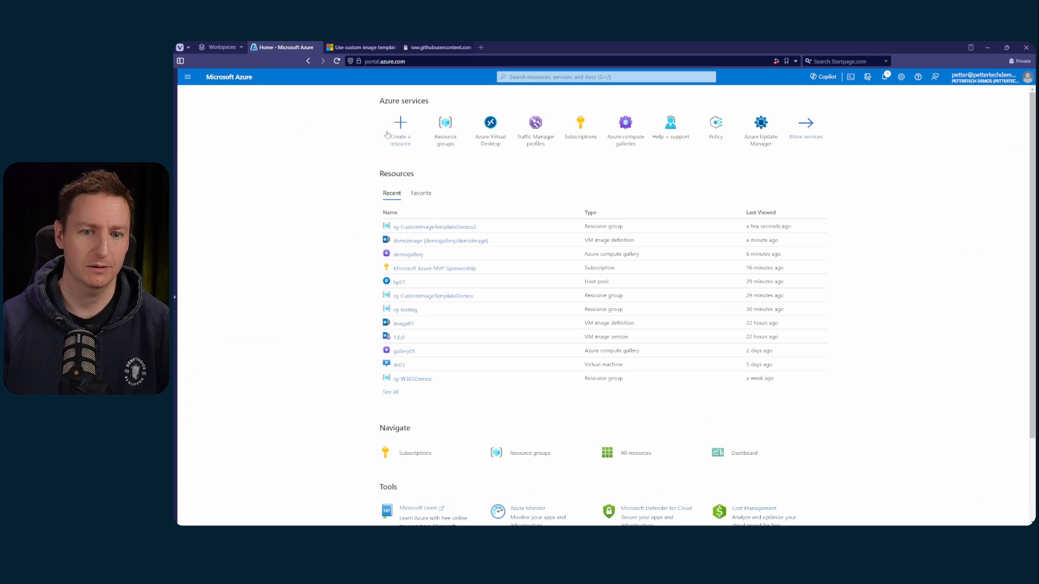
{"action": "left_click", "coordinate": [492, 124]}
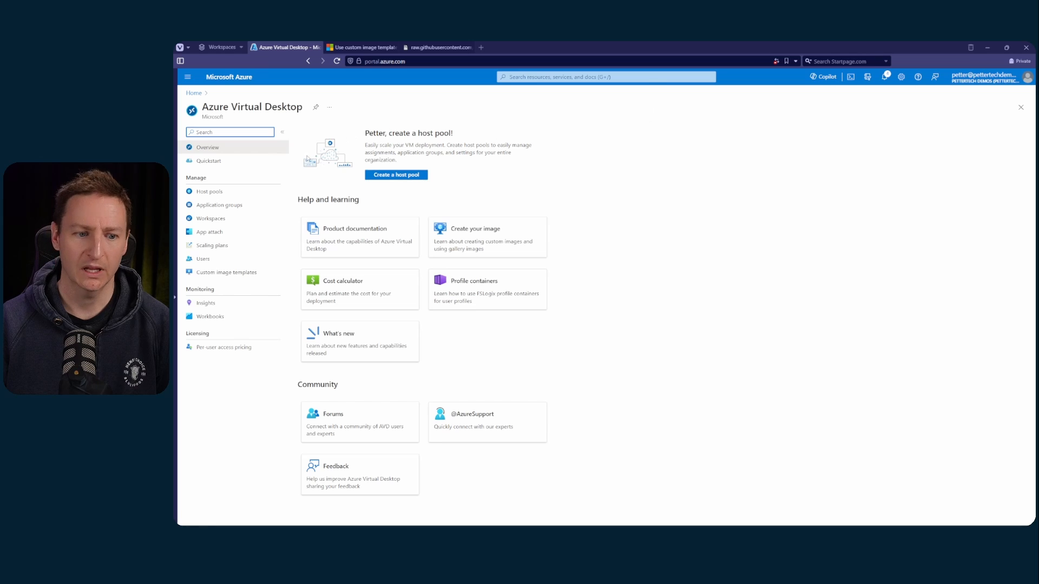
{"action": "left_click", "coordinate": [266, 274]}
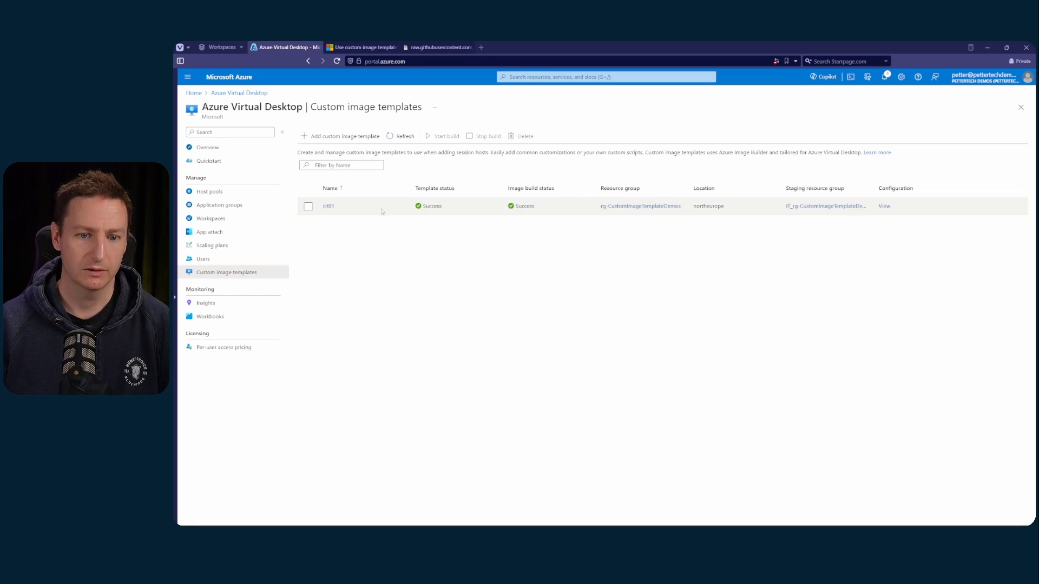
{"action": "left_click", "coordinate": [355, 142]}
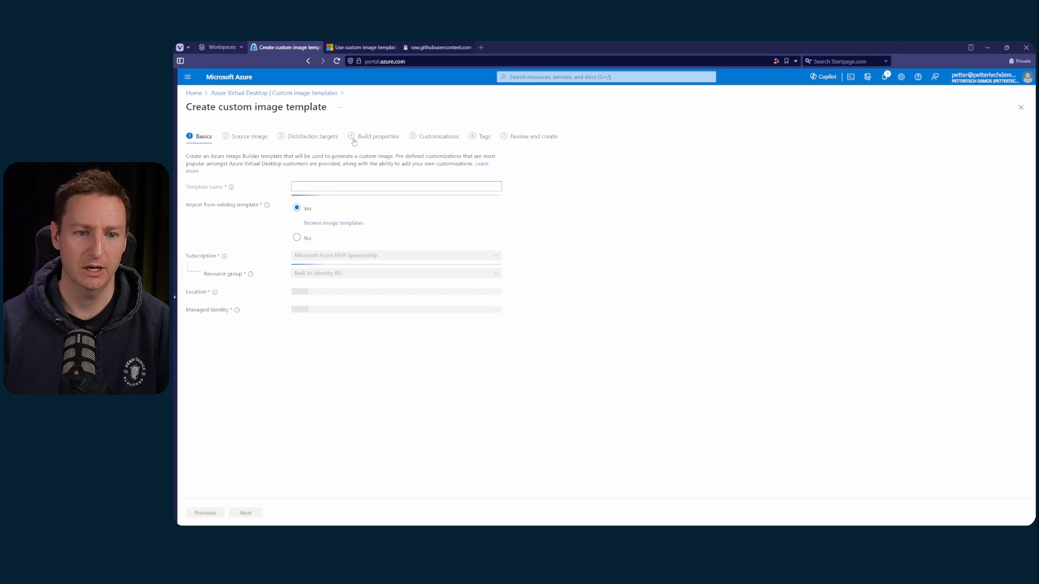
Name the template "customimagetemplate" and choose not to import from an existing template
{"action": "left_click", "coordinate": [341, 185]}
{"action": "type", "text": "customi"}
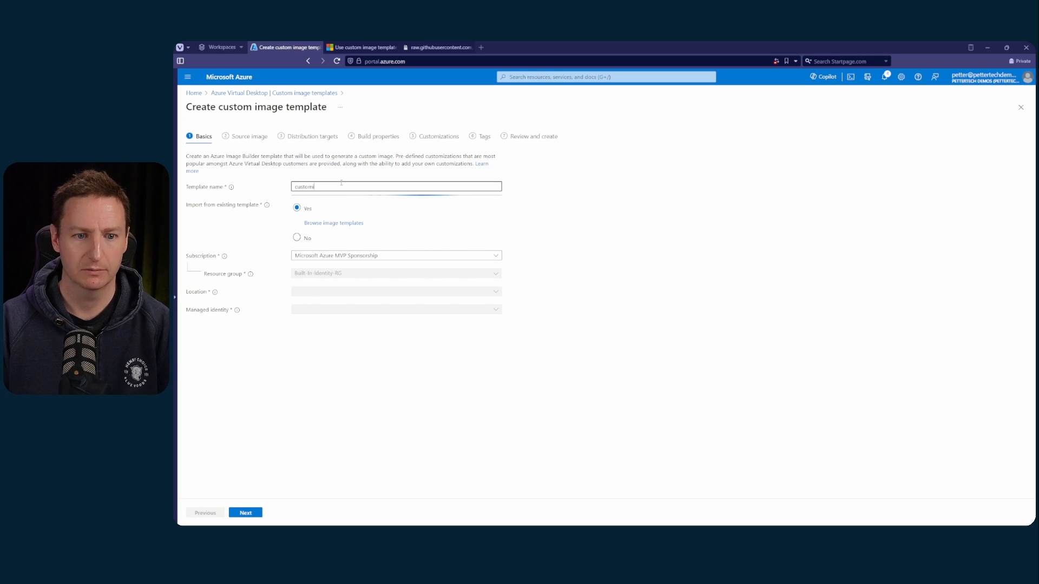
{"action": "type", "text": "magetemplate"}
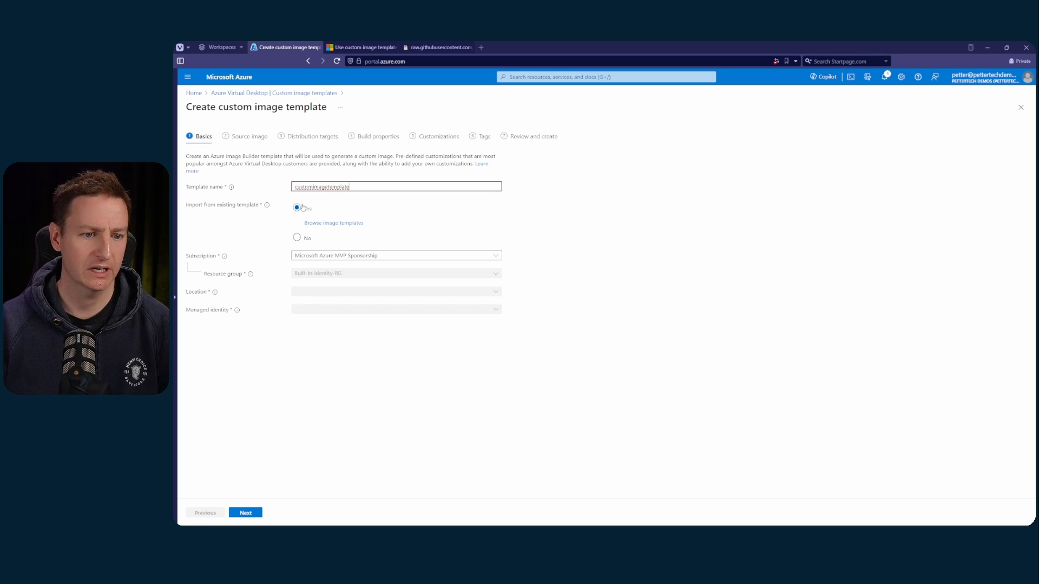
{"action": "left_click", "coordinate": [301, 239]}
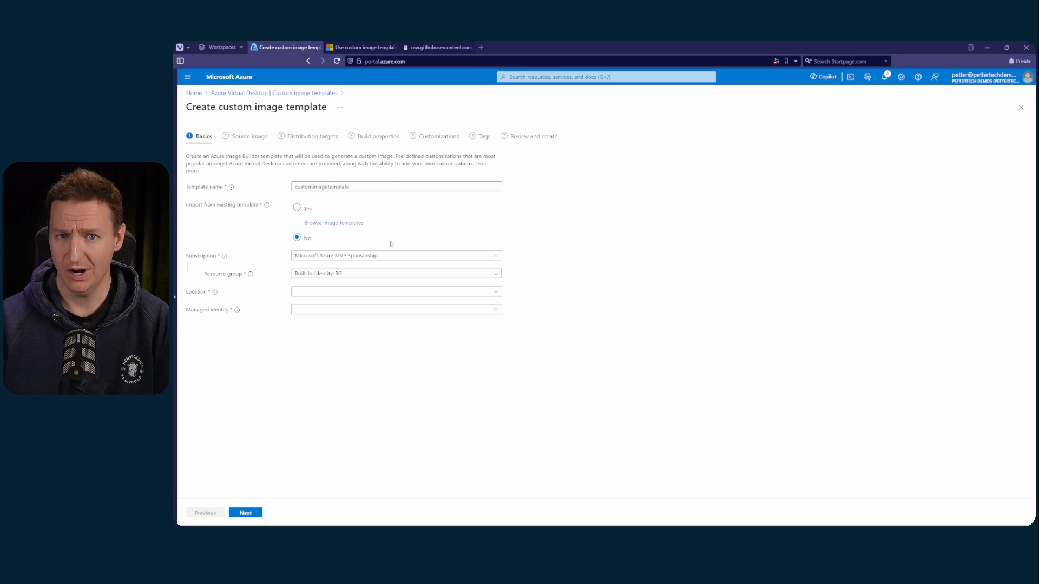
Set the resource group to rg-CustomImageTemplateDemos2, location to North Europe and managed identity to managedid, and continue to the source image
{"action": "left_click", "coordinate": [381, 277]}
{"action": "left_click", "coordinate": [357, 449]}
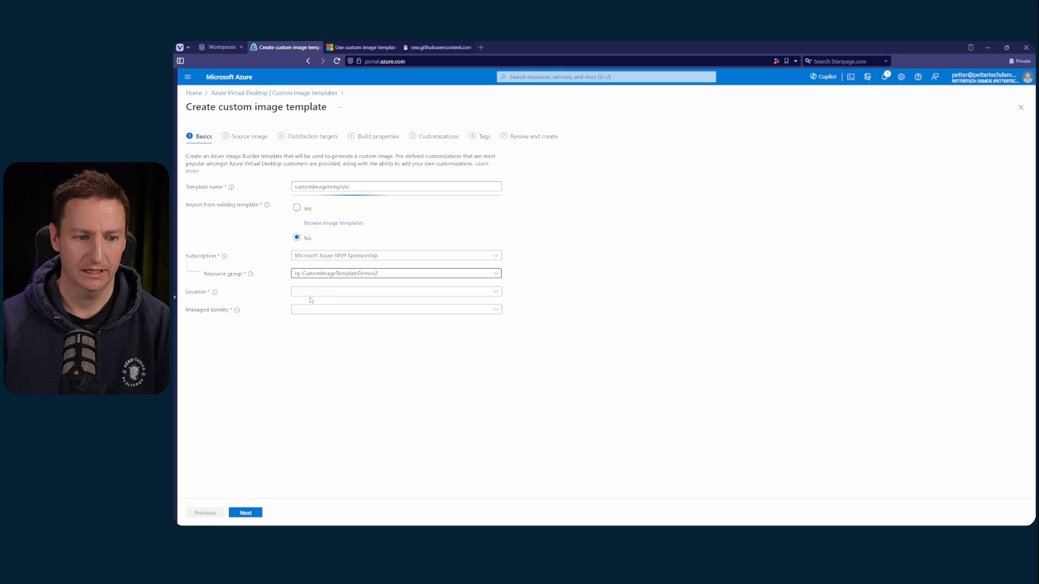
{"action": "left_click", "coordinate": [459, 295]}
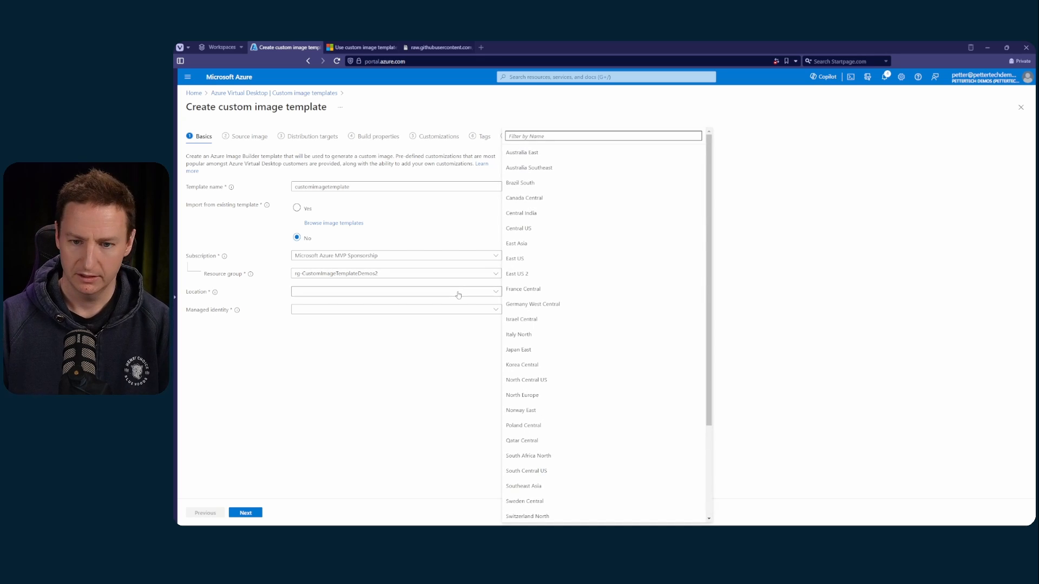
{"action": "type", "text": "north"}
{"action": "left_click", "coordinate": [522, 341]}
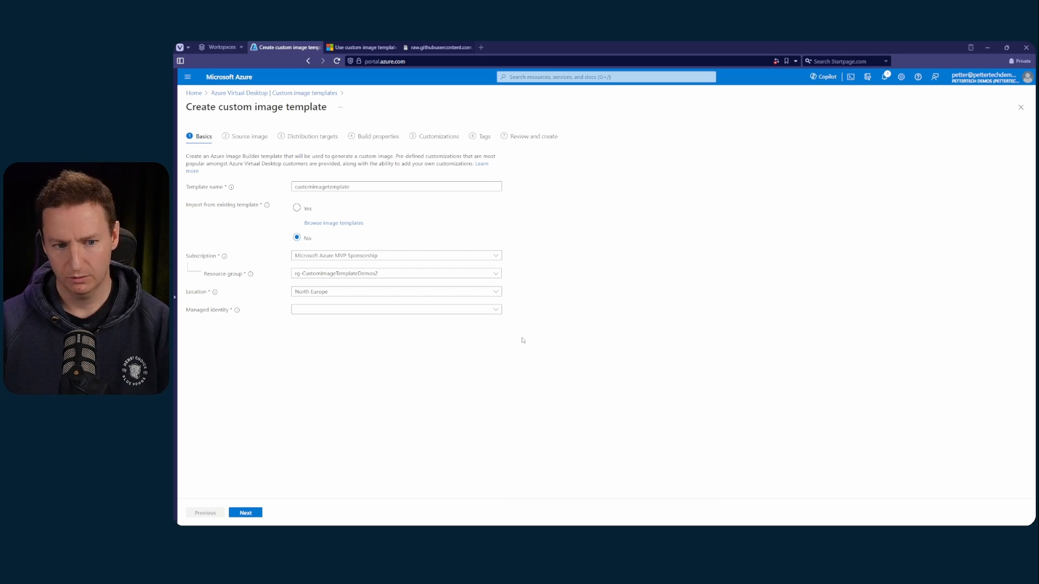
{"action": "left_click", "coordinate": [341, 313]}
{"action": "left_click", "coordinate": [329, 431]}
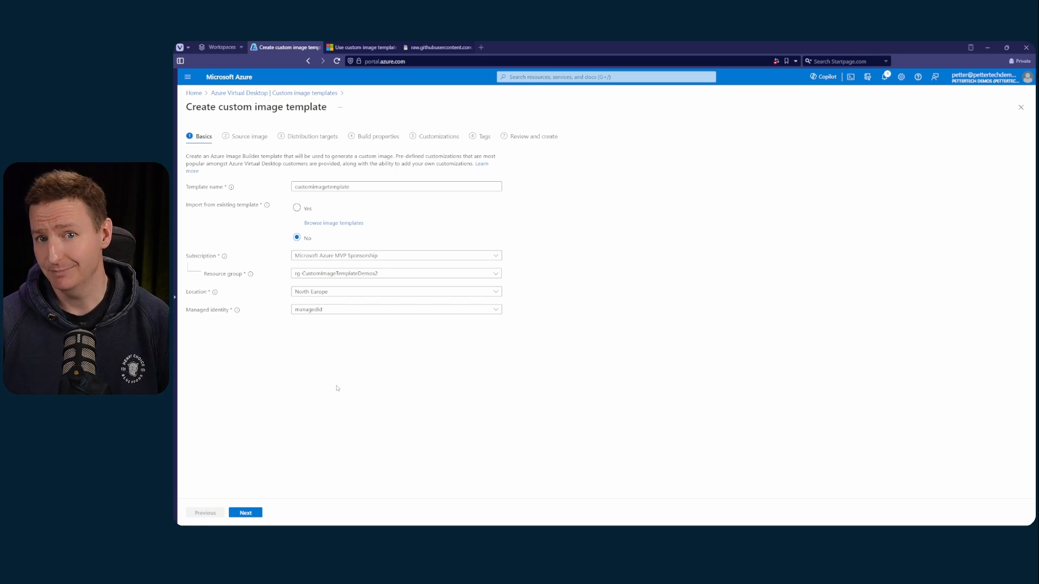
{"action": "left_click", "coordinate": [245, 513]}
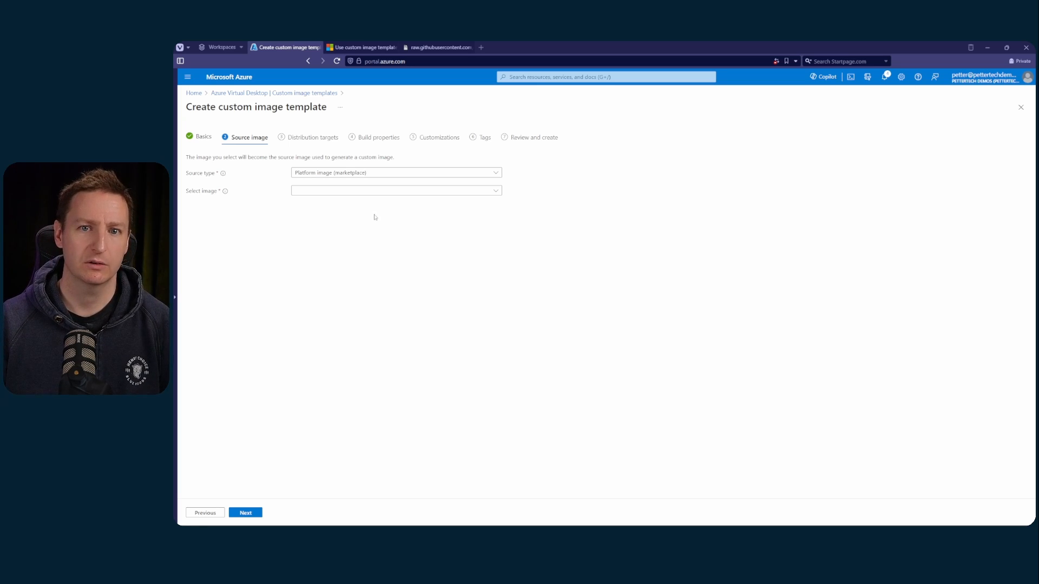
Keep the marketplace platform source type, select Windows 11 Enterprise multi-session, Version 23H2 - Gen2, and continue to the distribution targets
{"action": "left_click", "coordinate": [362, 173]}
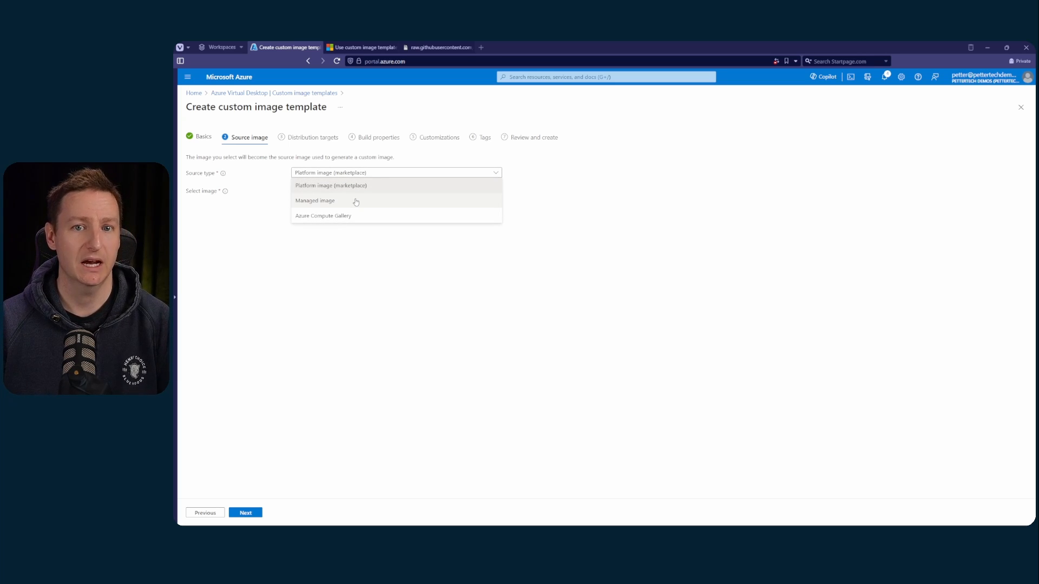
{"action": "left_click", "coordinate": [362, 269]}
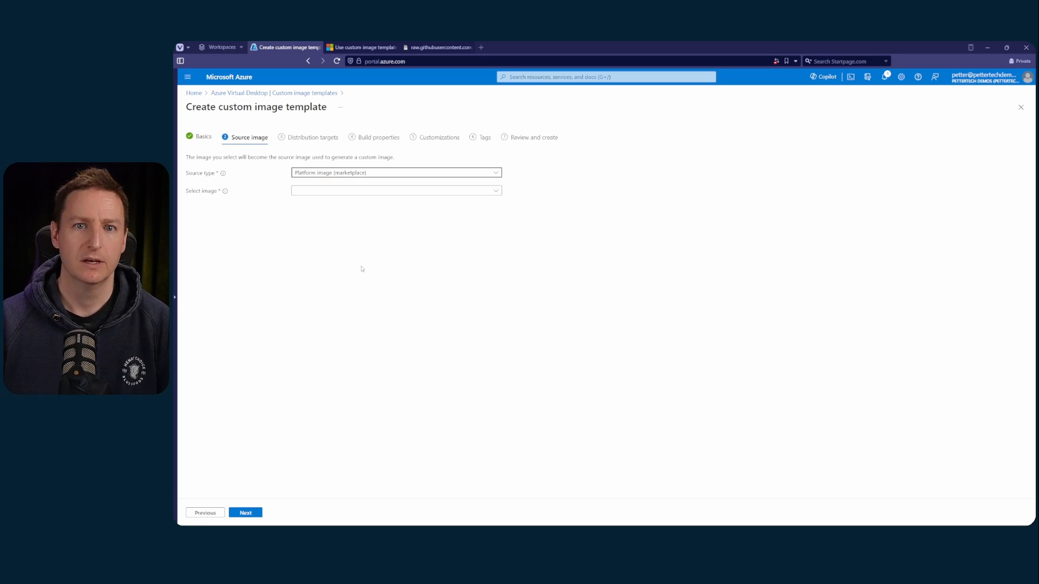
{"action": "left_click", "coordinate": [362, 190]}
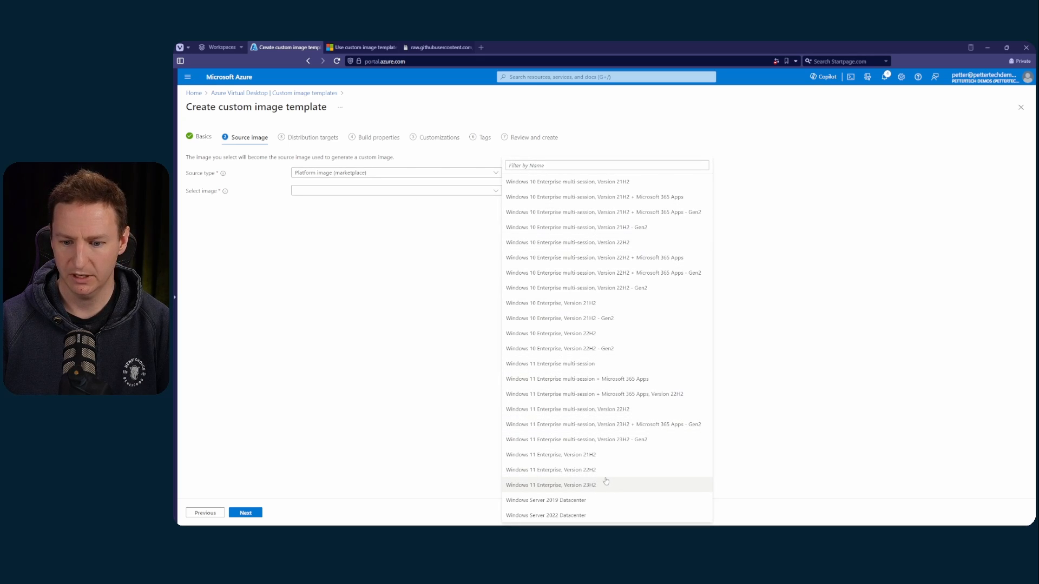
{"action": "left_click", "coordinate": [589, 440]}
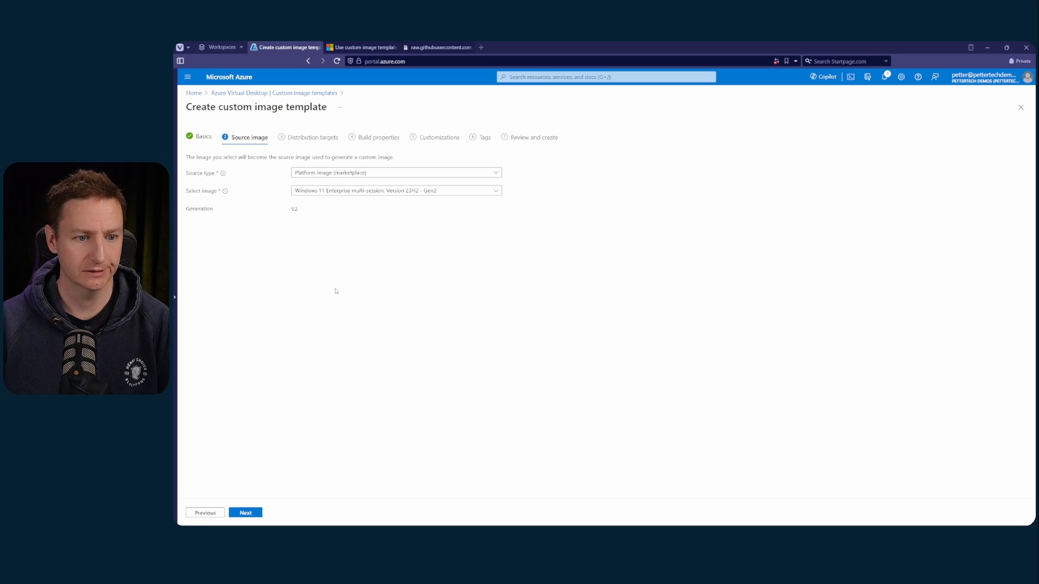
{"action": "left_click", "coordinate": [259, 512]}
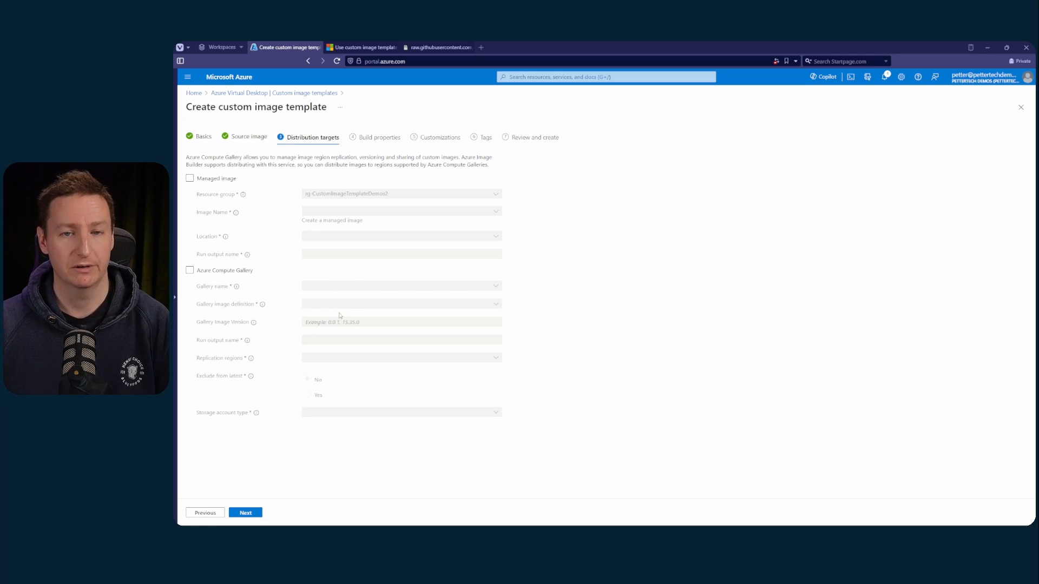
Enable Azure Compute Gallery distribution with gallery demogallery, image definition demoimage and image version 1.0.0
{"action": "left_click", "coordinate": [222, 271]}
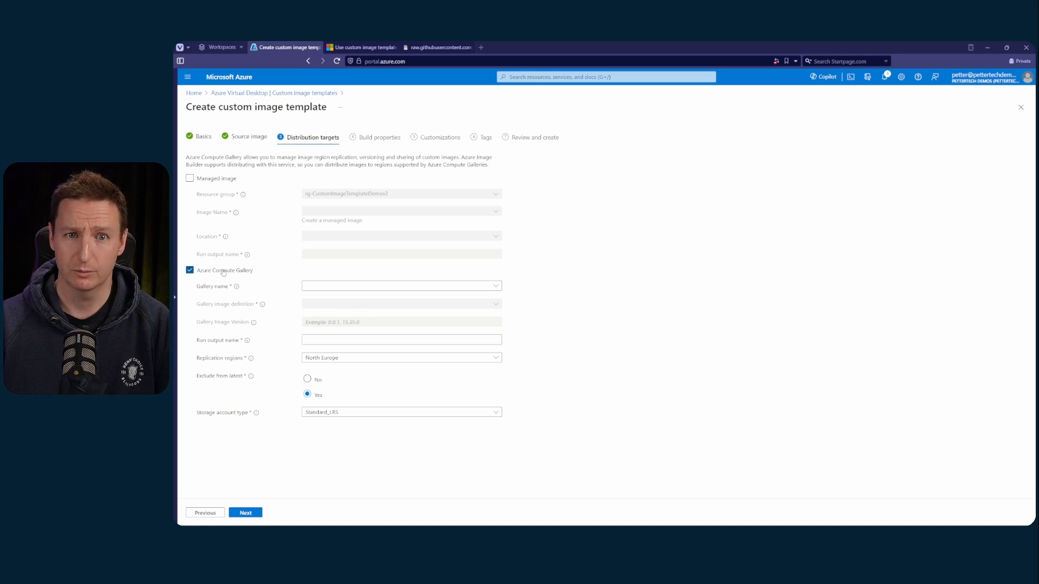
{"action": "left_click", "coordinate": [344, 286]}
{"action": "left_click", "coordinate": [368, 328]}
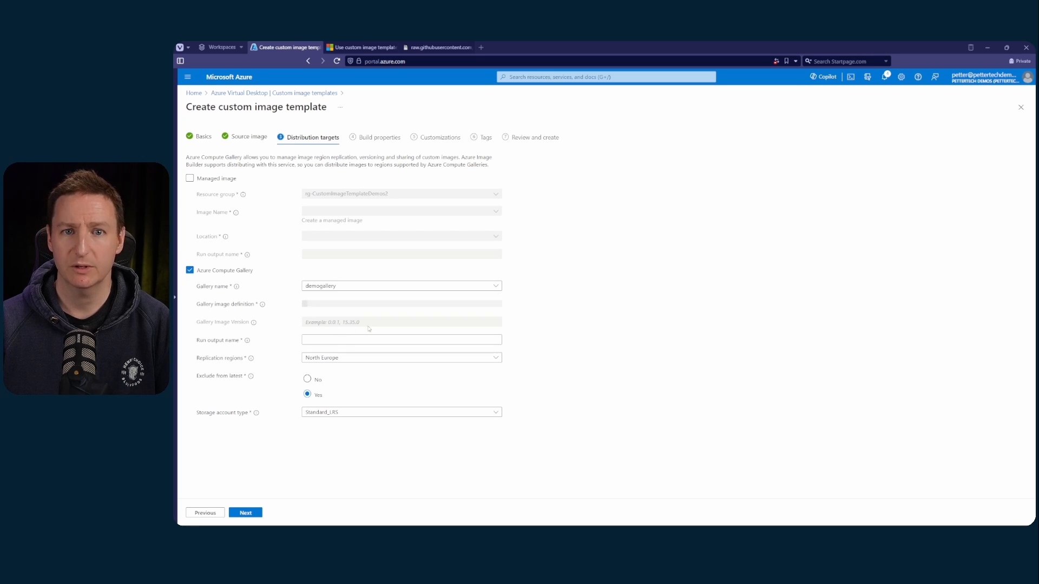
{"action": "left_click", "coordinate": [332, 304]}
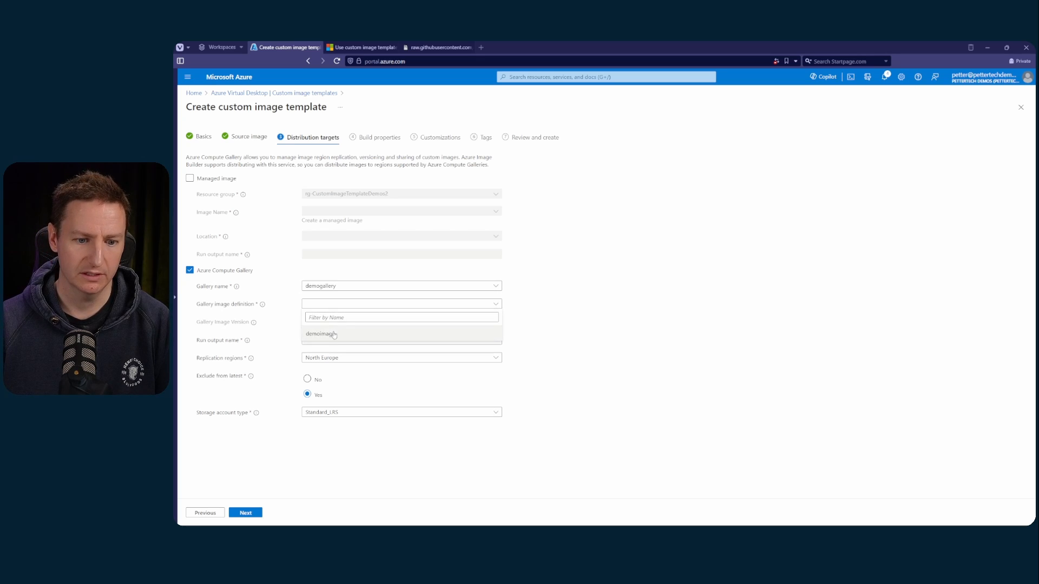
{"action": "left_click", "coordinate": [333, 335]}
{"action": "left_click", "coordinate": [360, 322]}
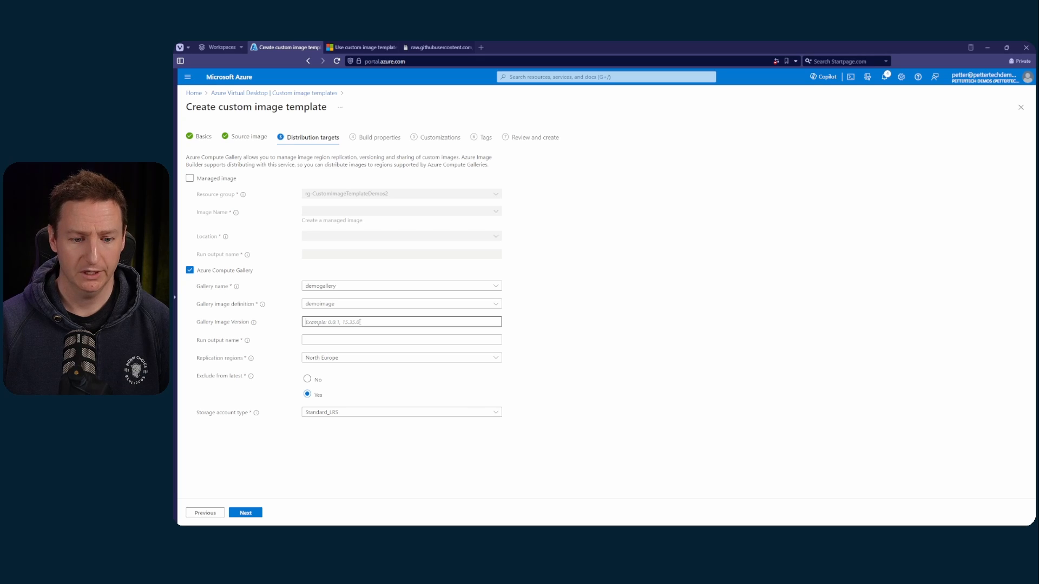
{"action": "type", "text": "1."}
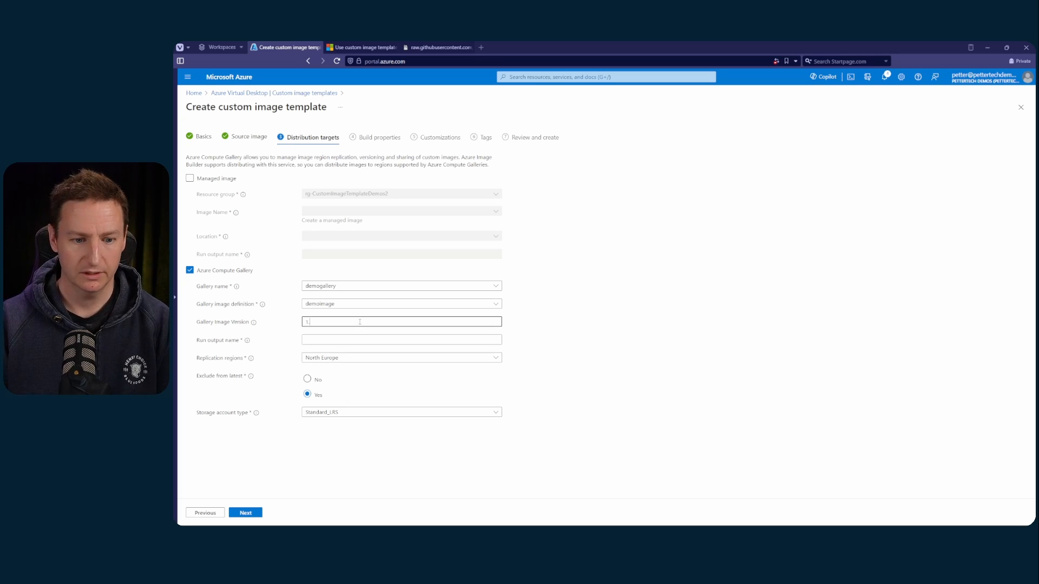
{"action": "type", "text": "0.0"}
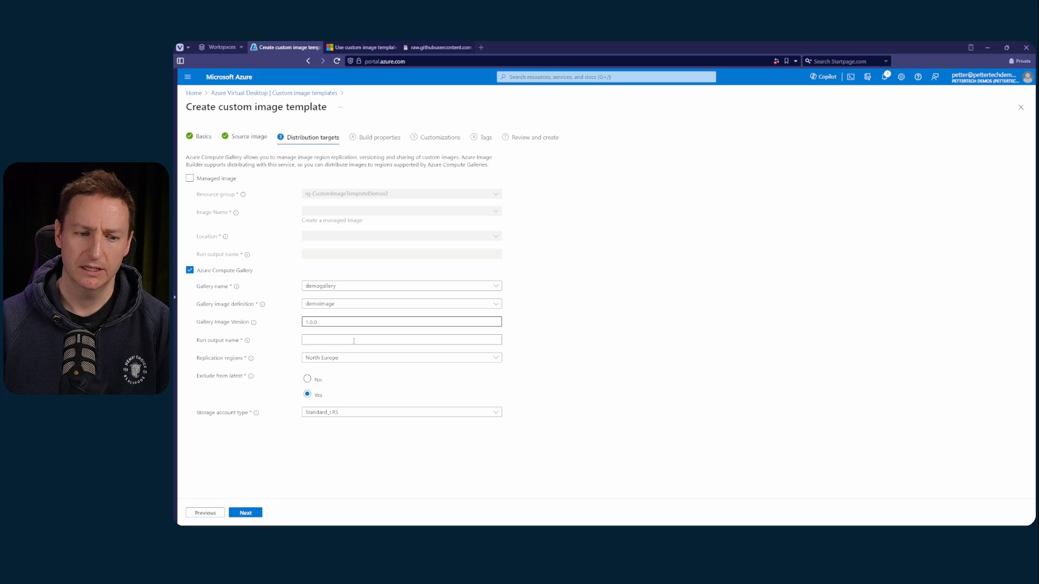
Set the run output name to "output", disable exclusion from latest, keep Standard_LRS storage, and continue to the build properties
{"action": "left_click", "coordinate": [353, 341]}
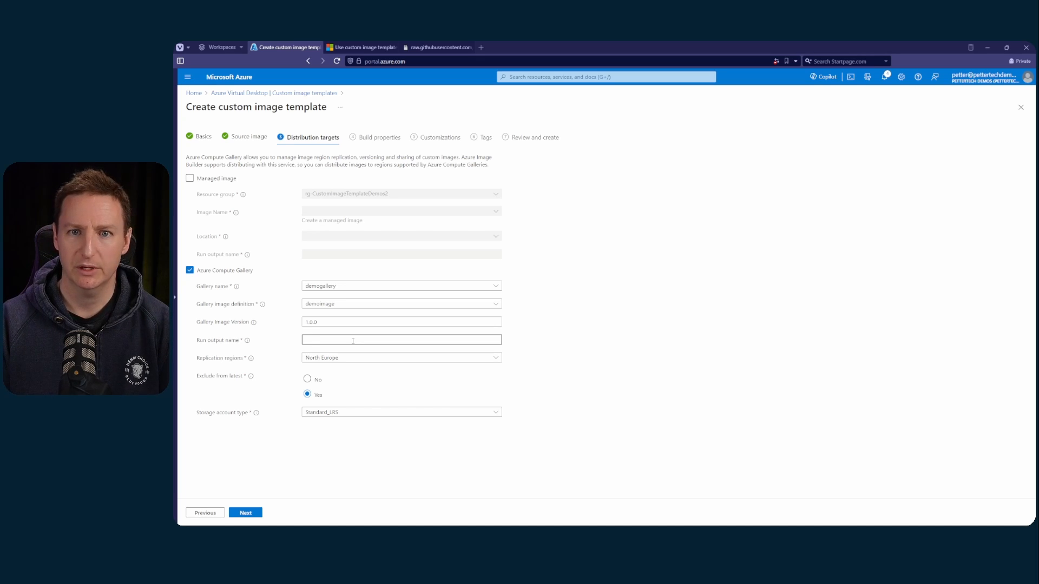
{"action": "type", "text": "output"}
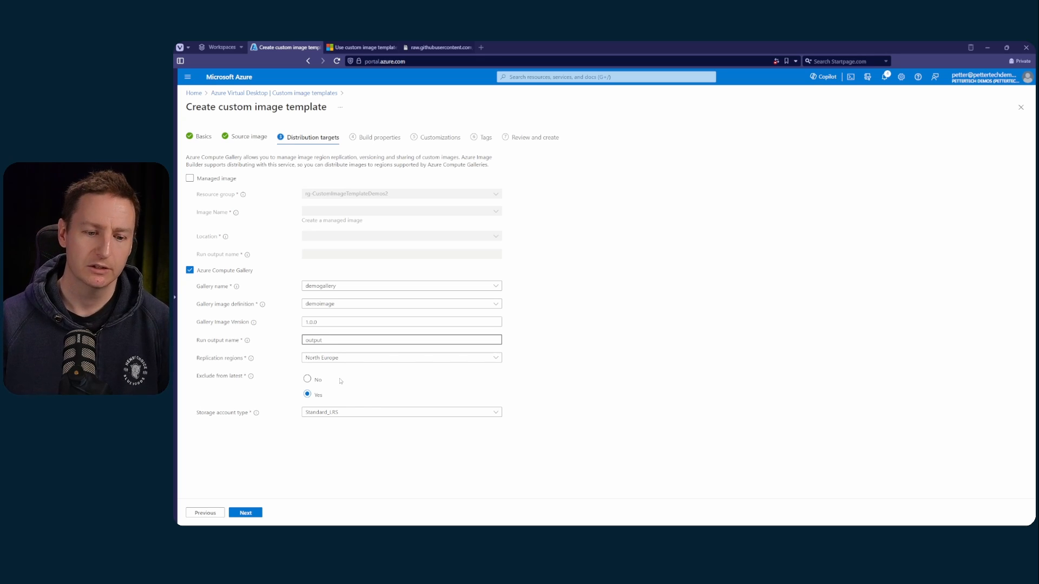
{"action": "left_click", "coordinate": [308, 379]}
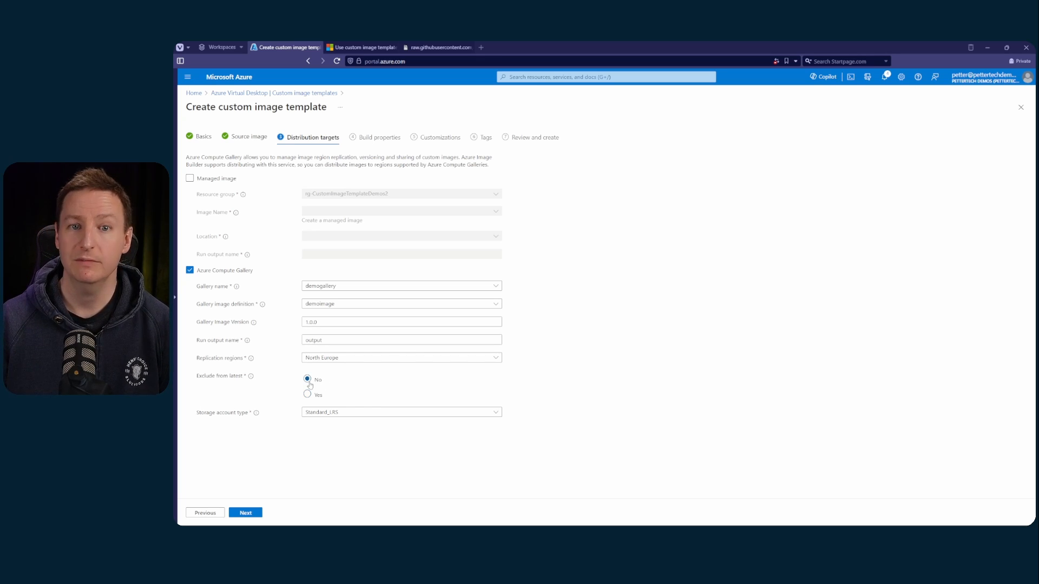
{"action": "left_click", "coordinate": [379, 414]}
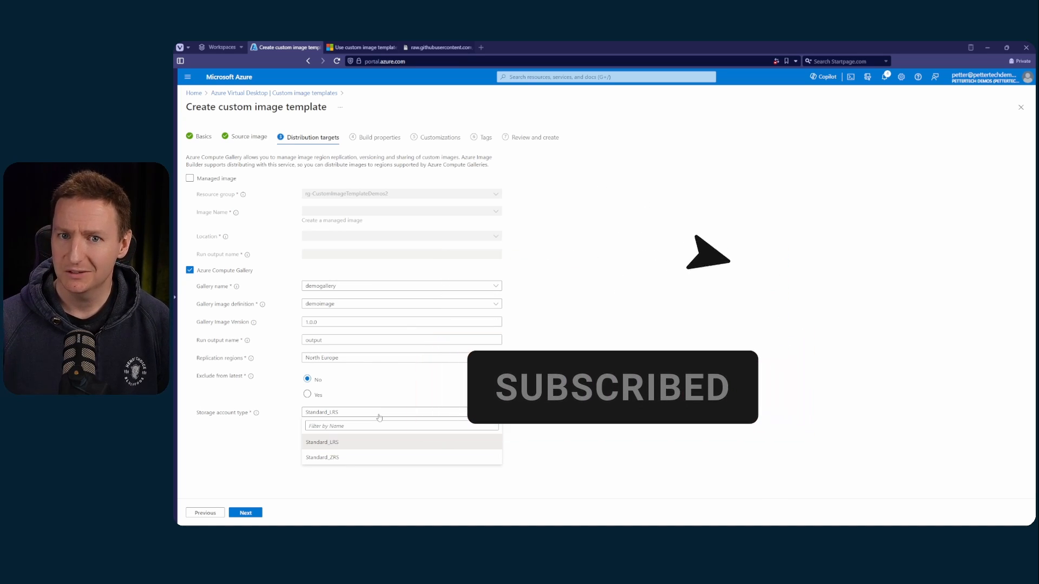
{"action": "left_click", "coordinate": [285, 422]}
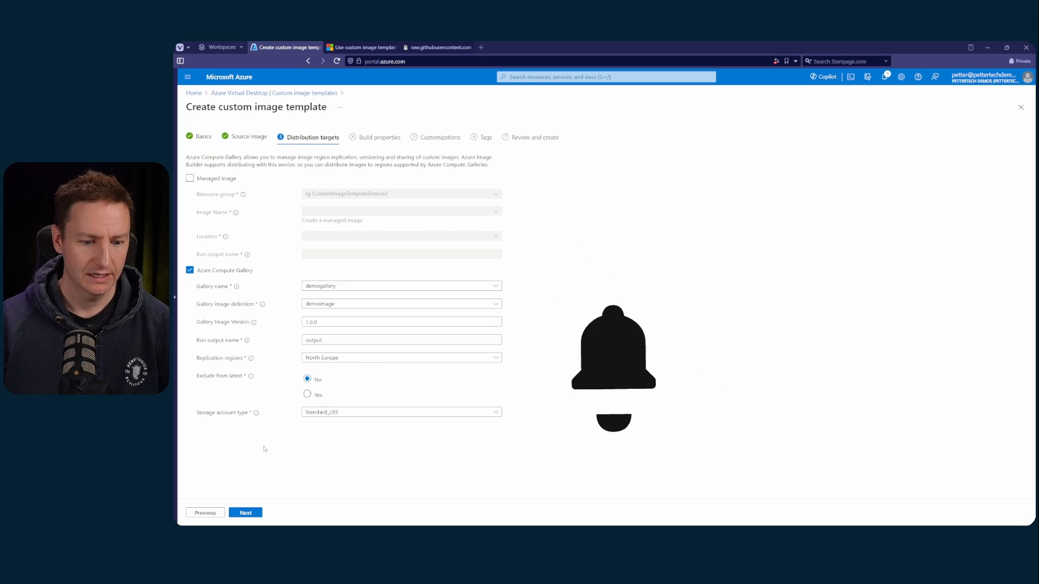
{"action": "left_click", "coordinate": [256, 514]}
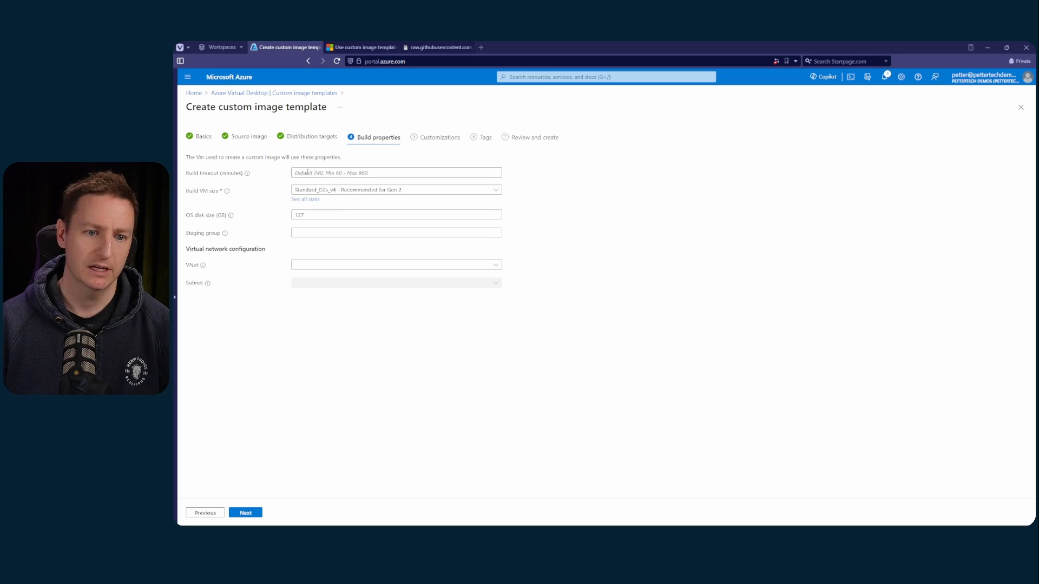
Choose D16s_v5 from the D-Series v5 sizes as the build VM size, leaving the build timeout empty
{"action": "left_click", "coordinate": [375, 173]}
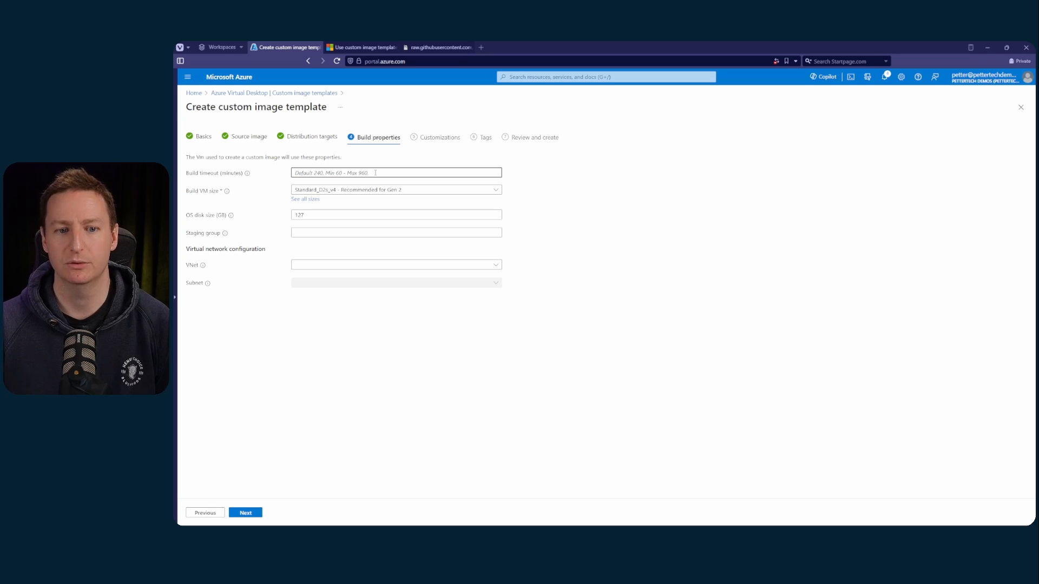
{"action": "left_click", "coordinate": [375, 172]}
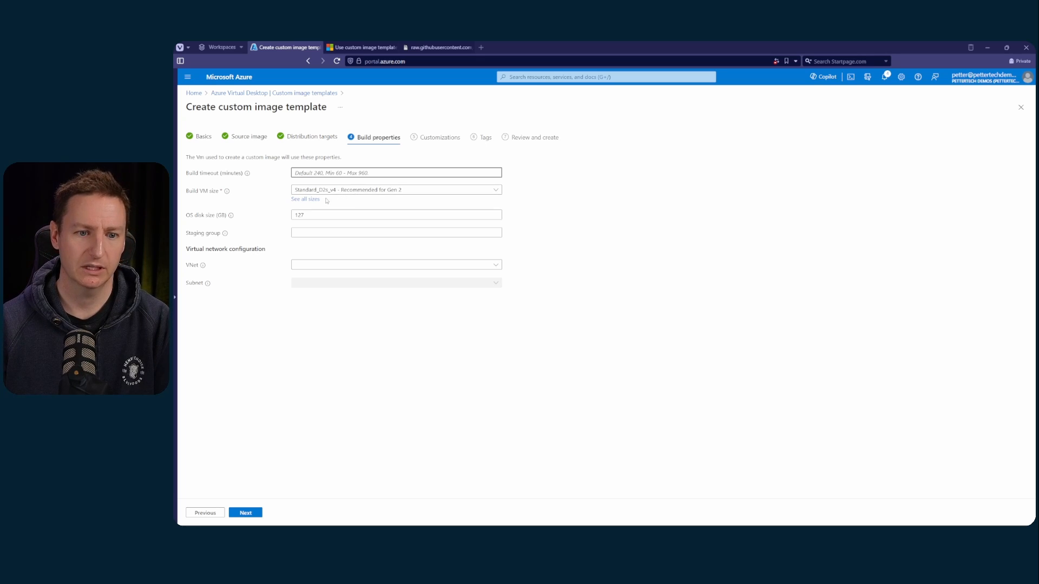
{"action": "left_click", "coordinate": [317, 199]}
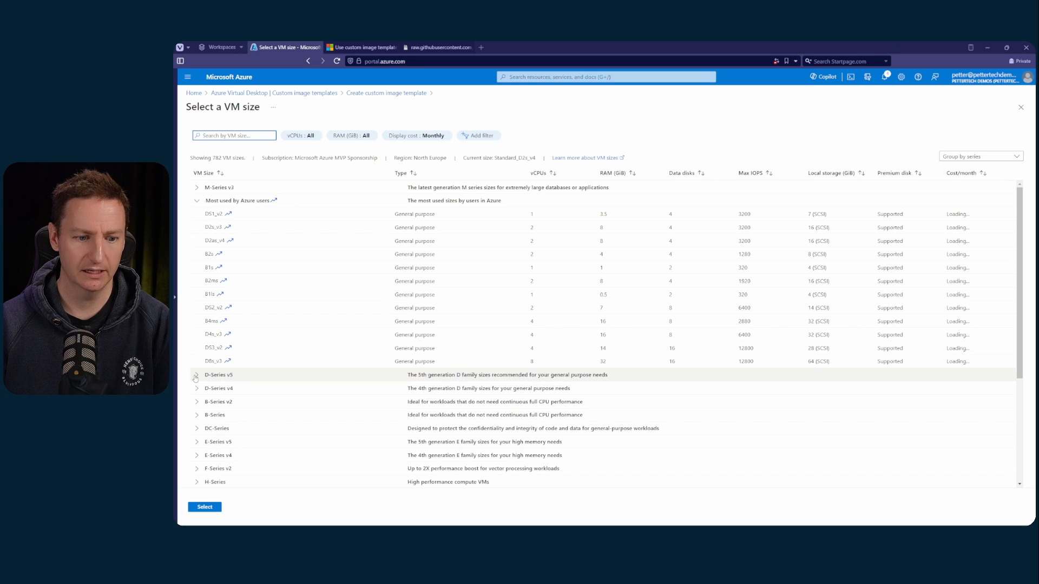
{"action": "left_click", "coordinate": [197, 375]}
{"action": "scroll", "coordinate": [259, 368], "scroll_direction": "down", "scroll_amount": 3}
{"action": "scroll", "coordinate": [259, 368], "scroll_direction": "down", "scroll_amount": 5}
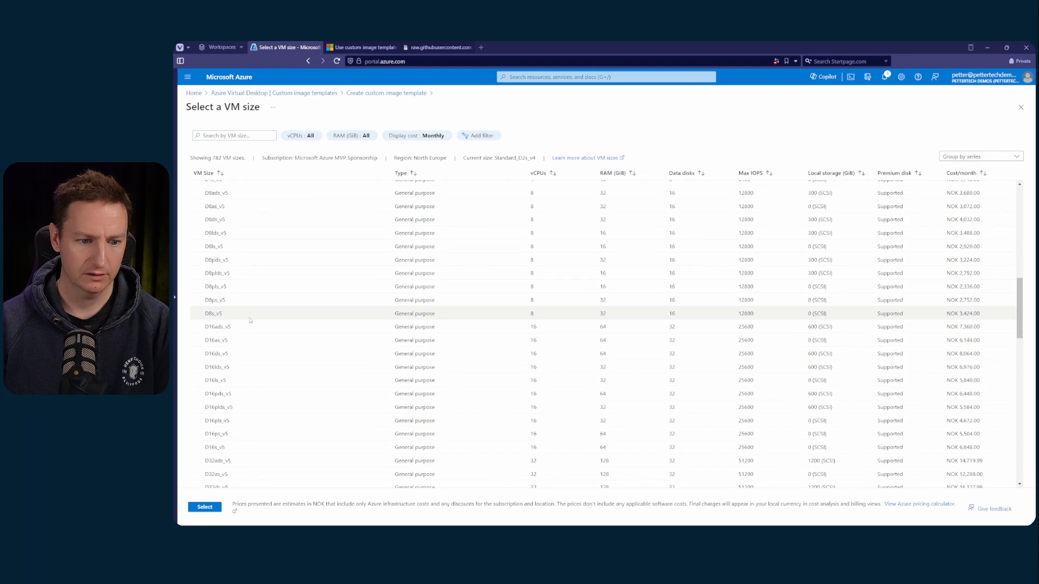
{"action": "left_click", "coordinate": [229, 448]}
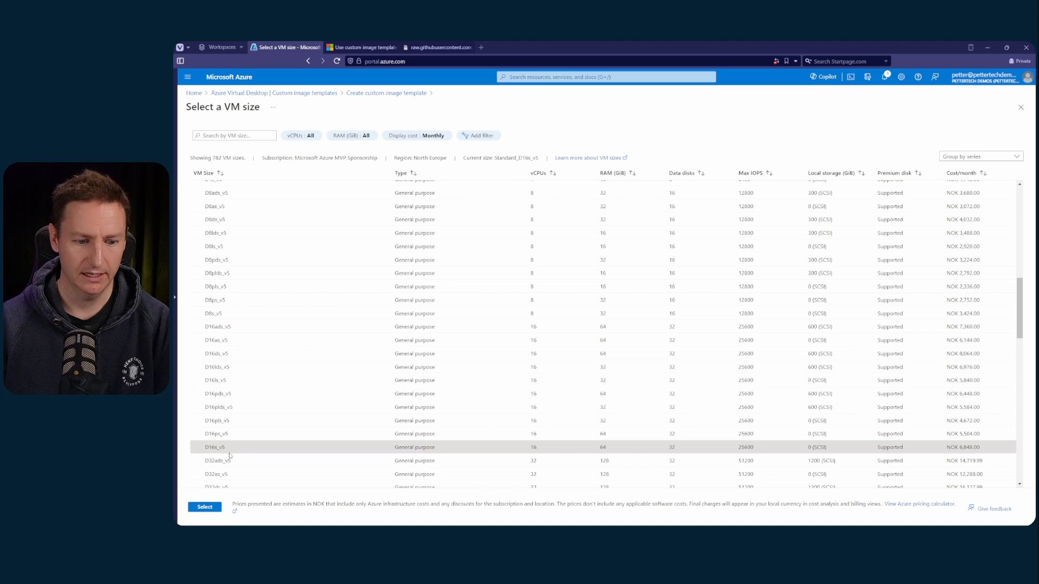
{"action": "left_click", "coordinate": [213, 509]}
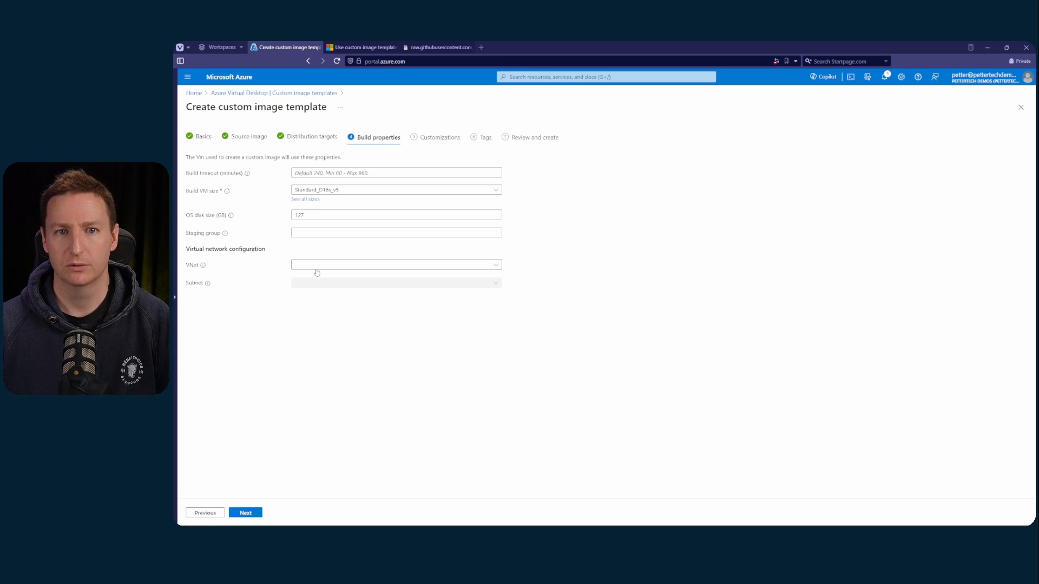
Continue to the customizations and open the selection of built-in scripts
{"action": "left_click", "coordinate": [258, 518]}
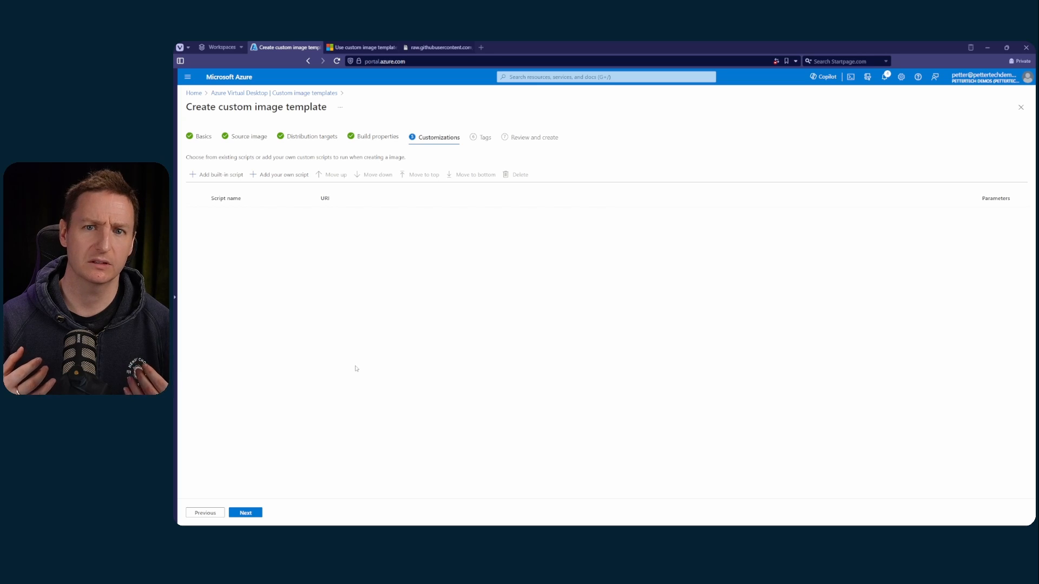
{"action": "left_click", "coordinate": [211, 174]}
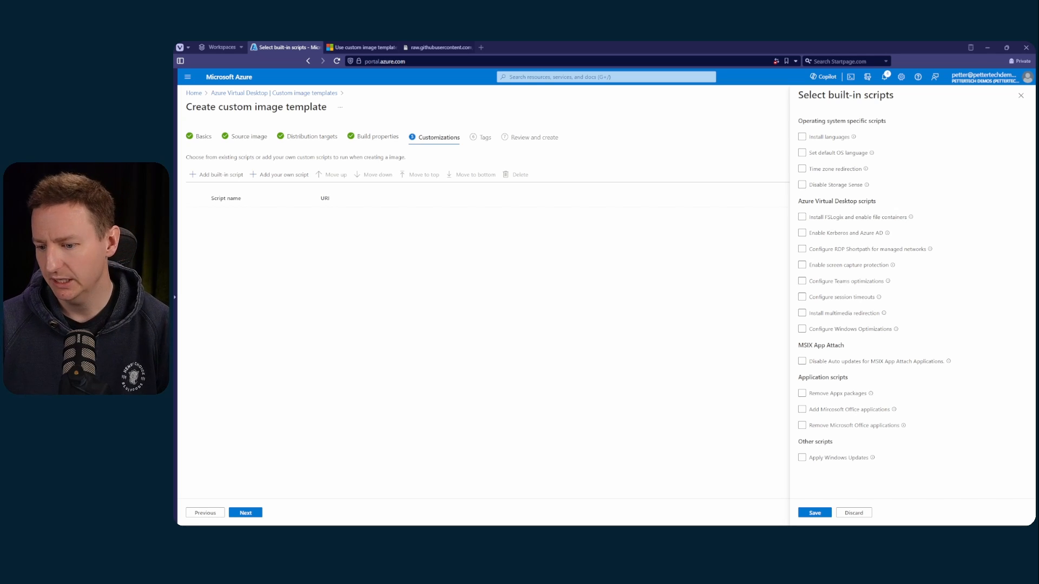
Examine the application choices of the scripts that add and remove Microsoft Office applications, leaving both scripts unselected
{"action": "left_click", "coordinate": [833, 458]}
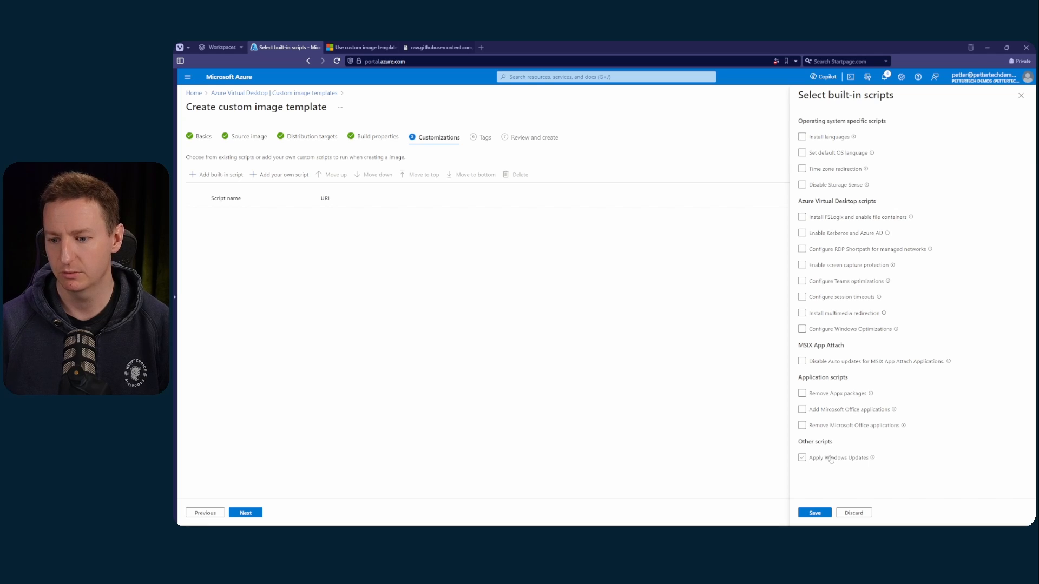
{"action": "left_click", "coordinate": [826, 408]}
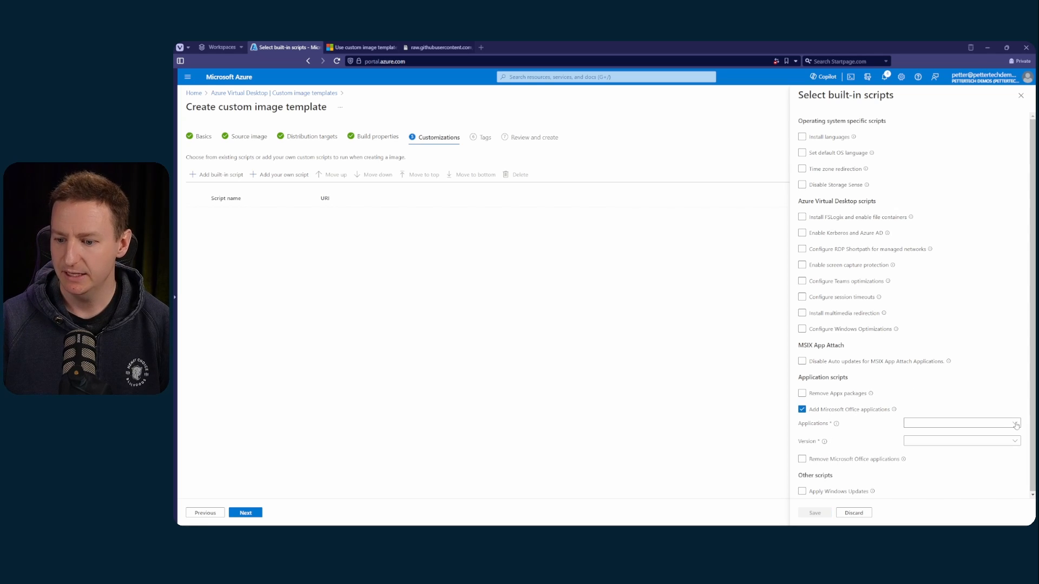
{"action": "left_click", "coordinate": [969, 423]}
{"action": "left_click", "coordinate": [802, 409]}
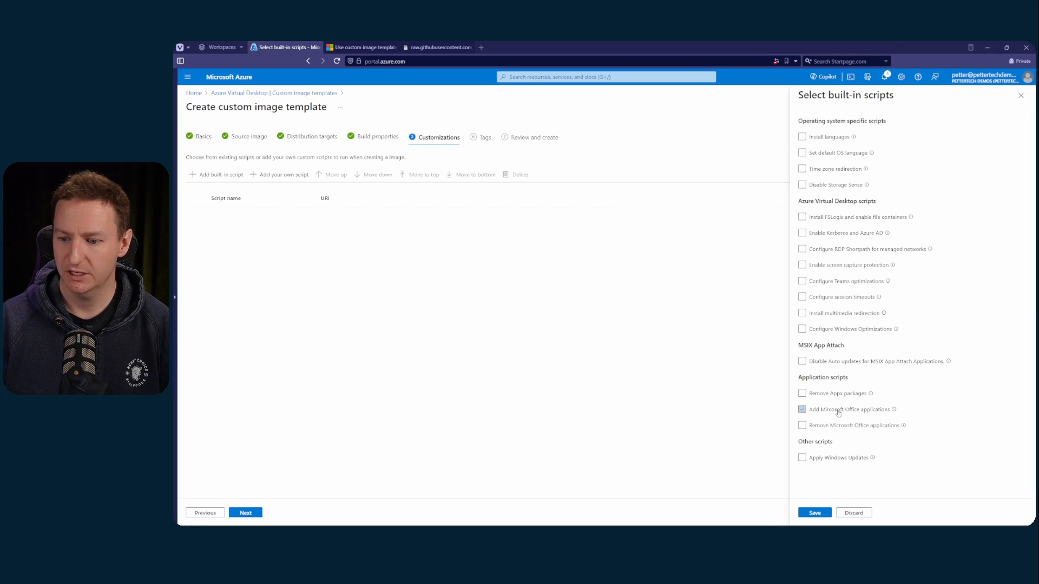
{"action": "left_click", "coordinate": [802, 425]}
{"action": "left_click", "coordinate": [918, 440]}
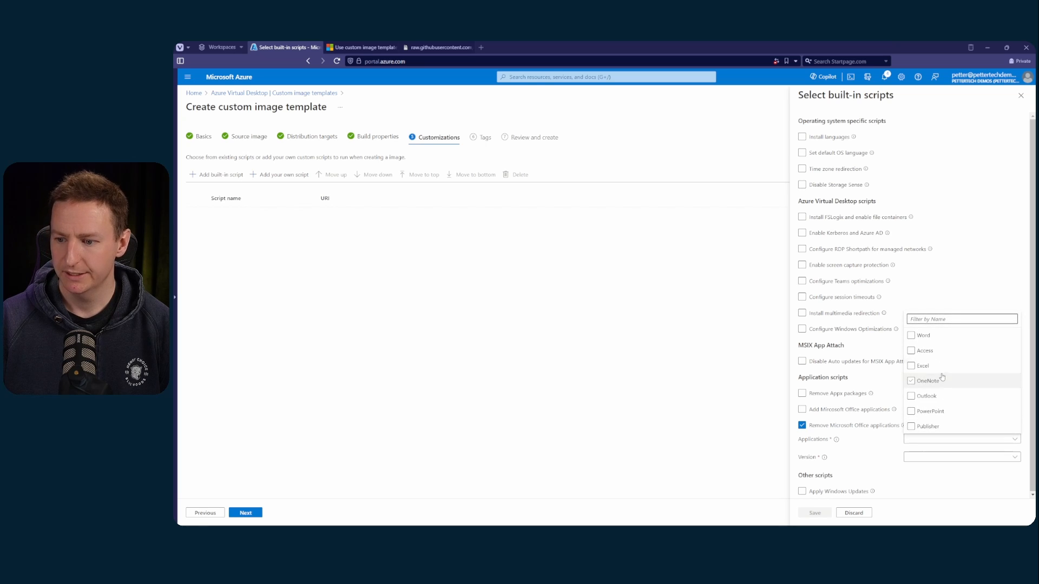
{"action": "left_click", "coordinate": [846, 426]}
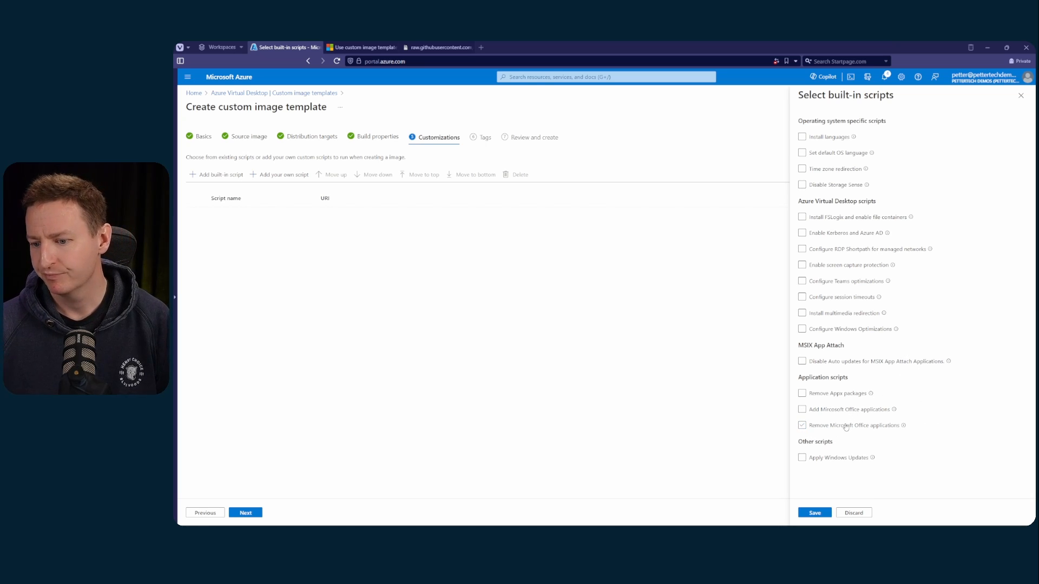
Examine the removable Appx packages and the screen capture protection and RDP Shortpath scripts, leaving all of them unselected
{"action": "left_click", "coordinate": [840, 394]}
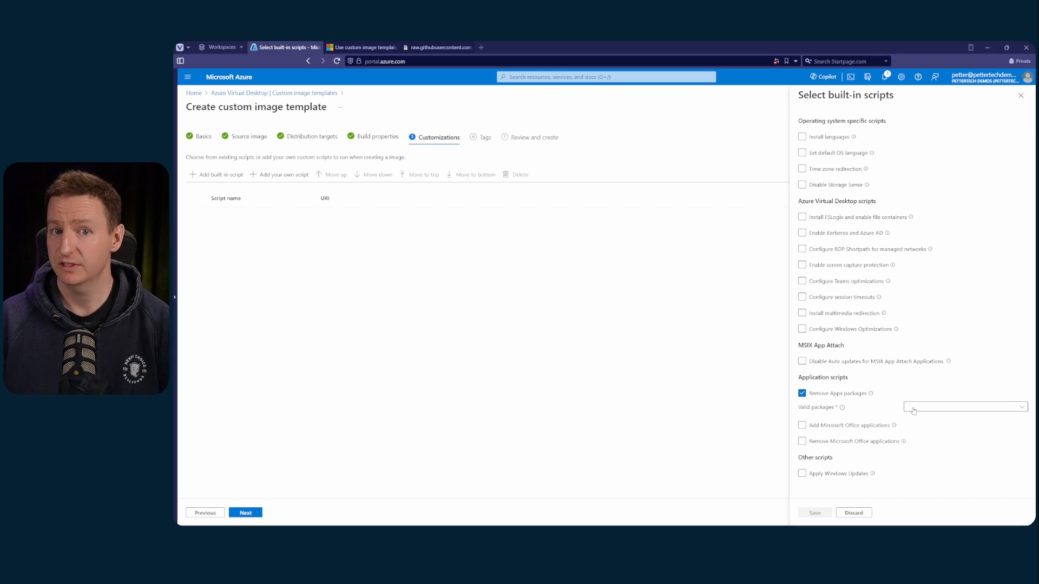
{"action": "left_click", "coordinate": [913, 411]}
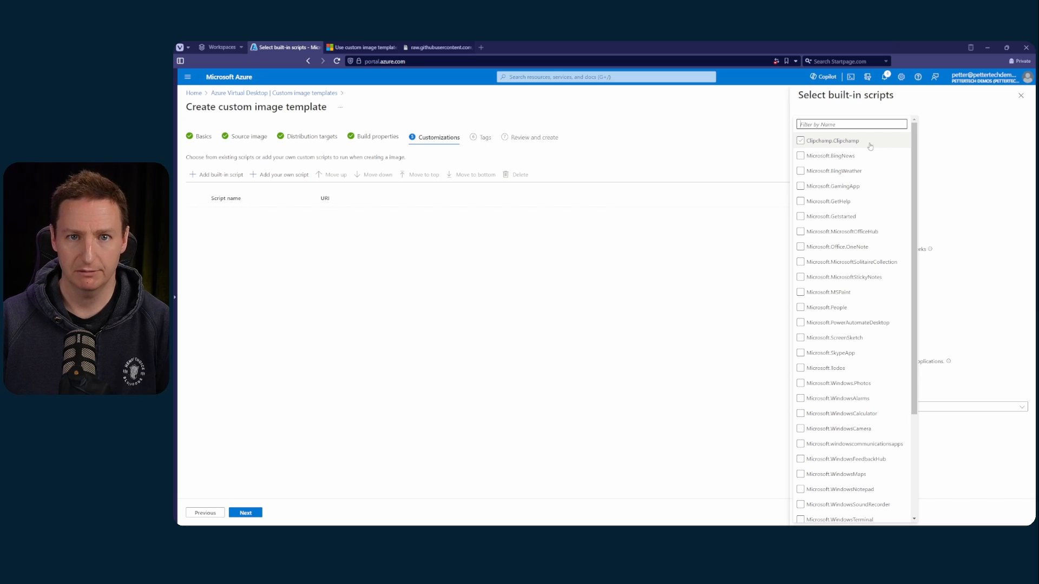
{"action": "left_click", "coordinate": [991, 286]}
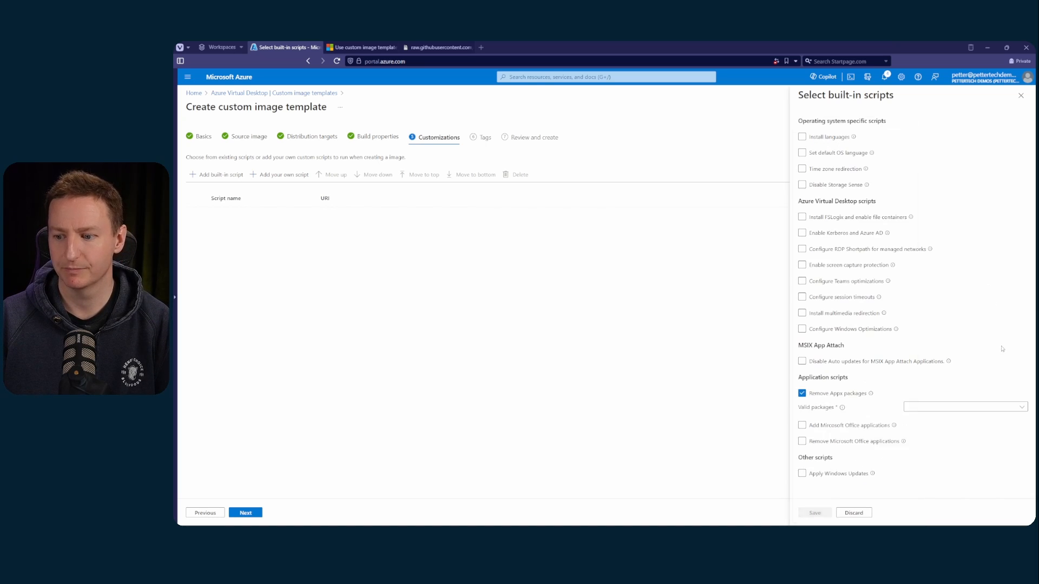
{"action": "left_click", "coordinate": [854, 394]}
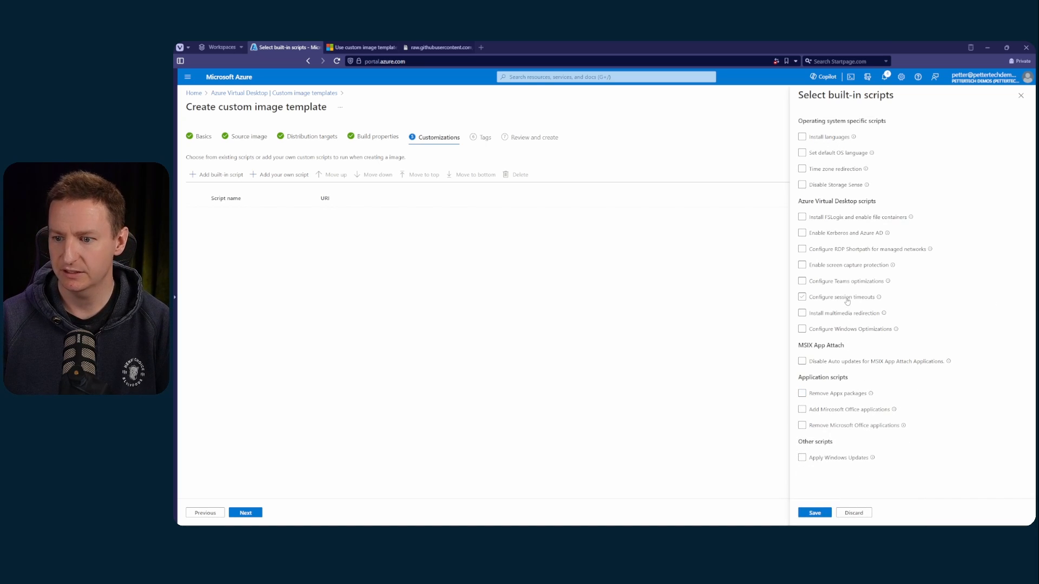
{"action": "left_click", "coordinate": [852, 265]}
{"action": "left_click", "coordinate": [852, 265]}
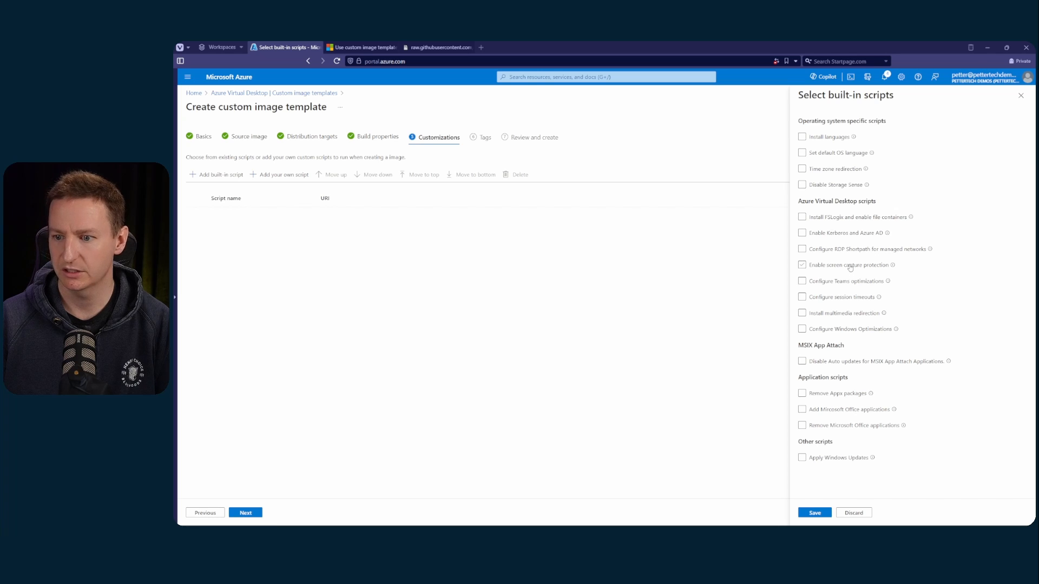
{"action": "left_click", "coordinate": [853, 250]}
{"action": "left_click", "coordinate": [855, 248]}
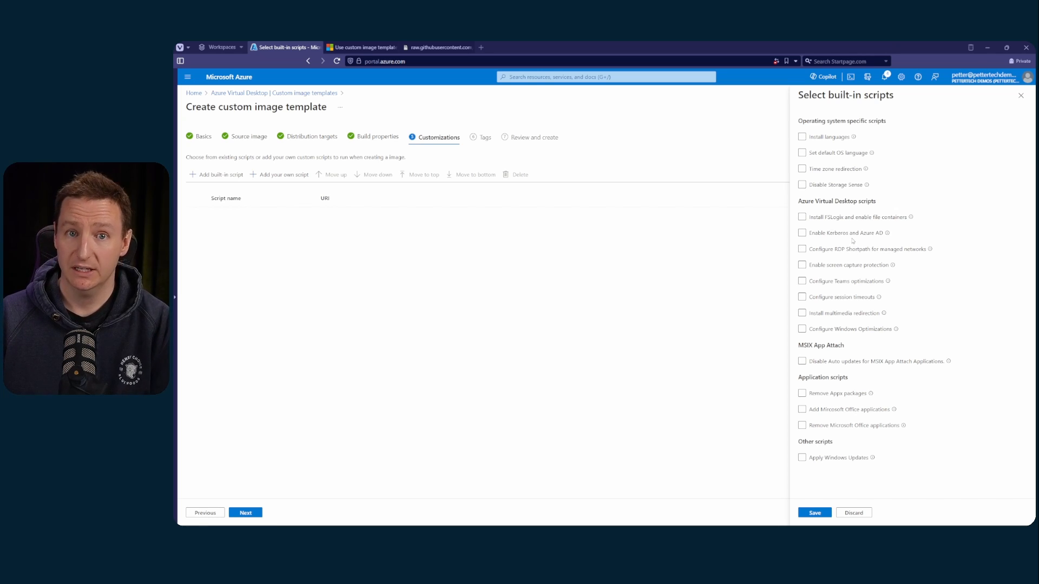
{"action": "left_click", "coordinate": [834, 188]}
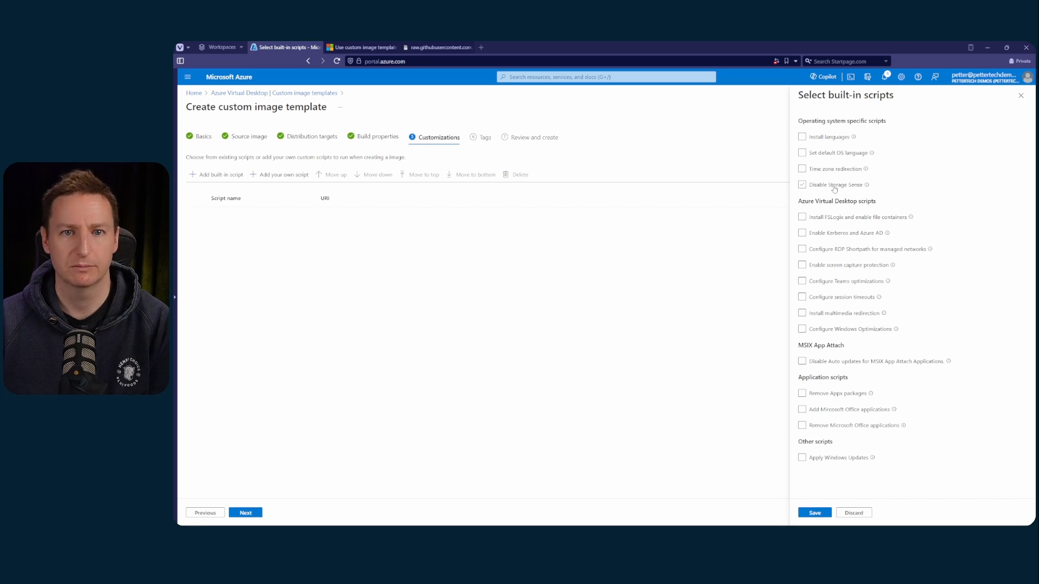
Add the Install languages and Set default OS language scripts, both with Norwegian, Bokmål (Norway), and save the selection
{"action": "left_click", "coordinate": [818, 154]}
{"action": "left_click", "coordinate": [824, 139]}
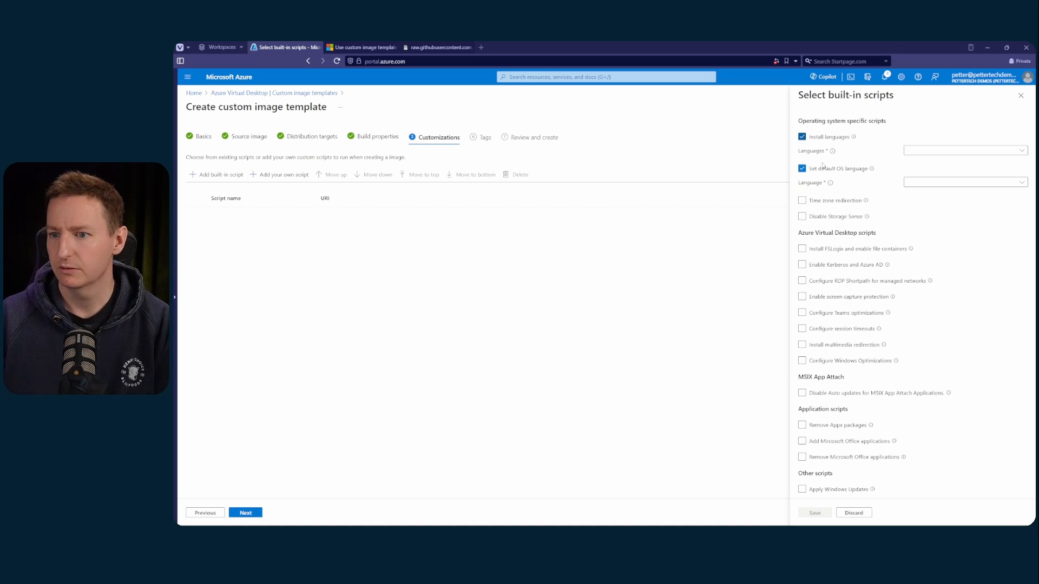
{"action": "left_click", "coordinate": [920, 152]}
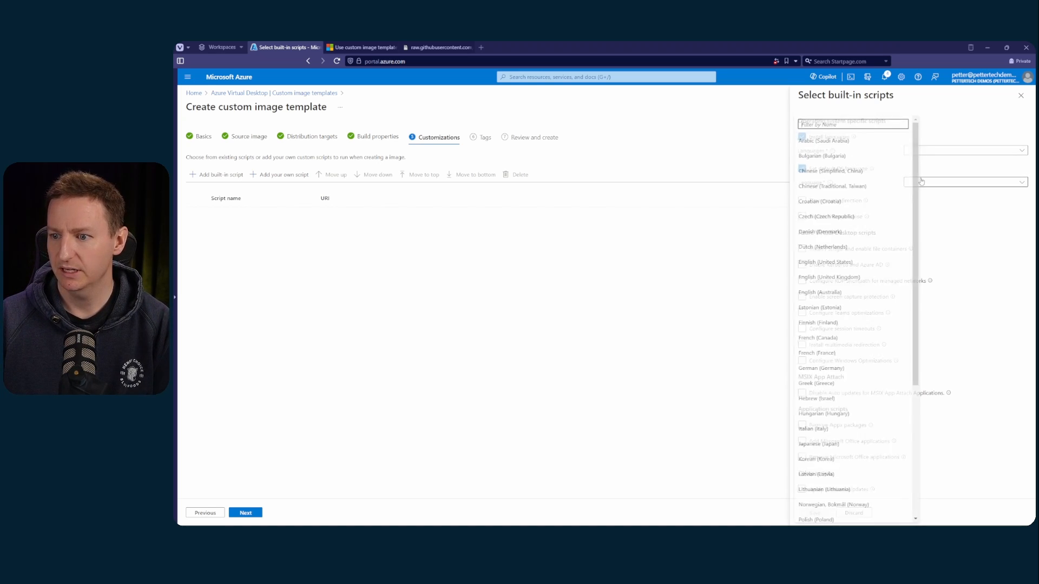
{"action": "type", "text": "nor"}
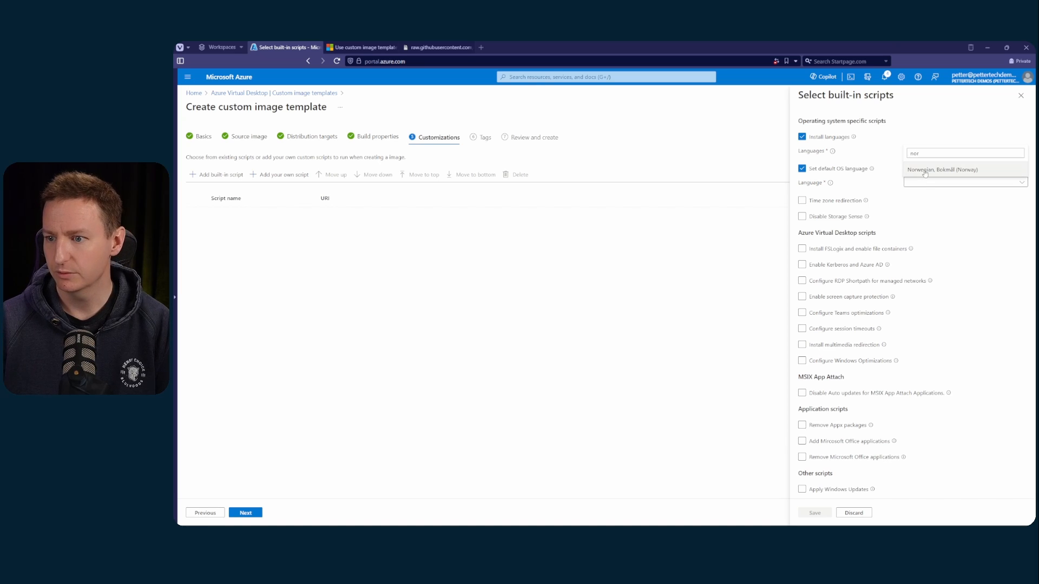
{"action": "left_click", "coordinate": [922, 171]}
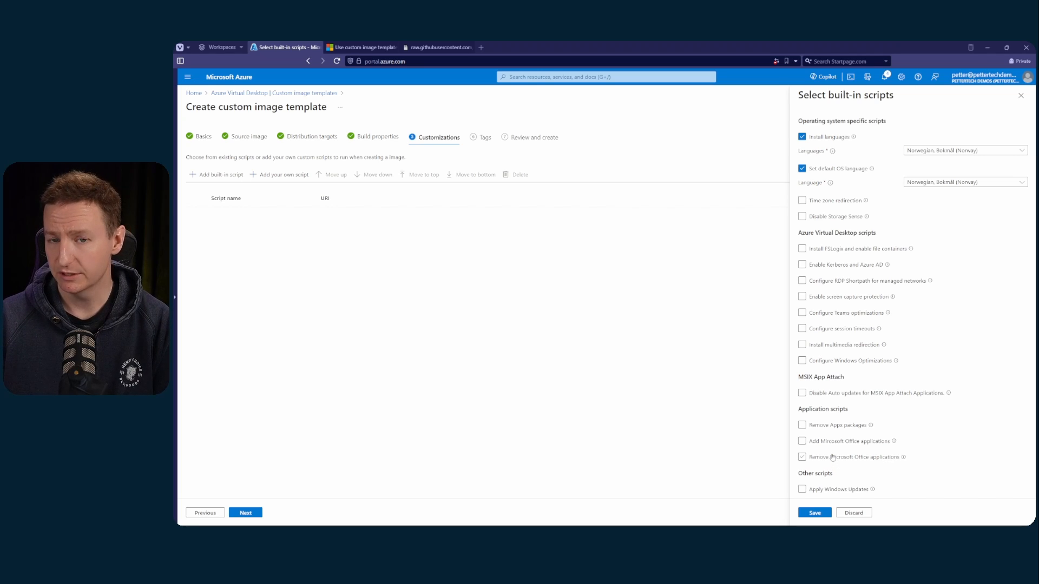
{"action": "left_click", "coordinate": [801, 517]}
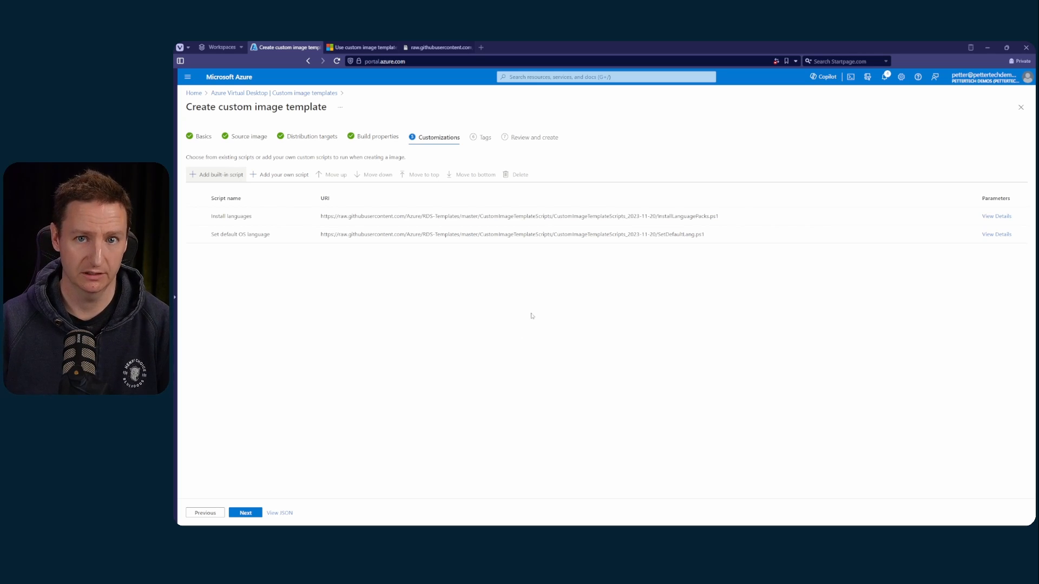
Begin adding an own script to the customizations and name it InstallPowershell
{"action": "left_click", "coordinate": [290, 176]}
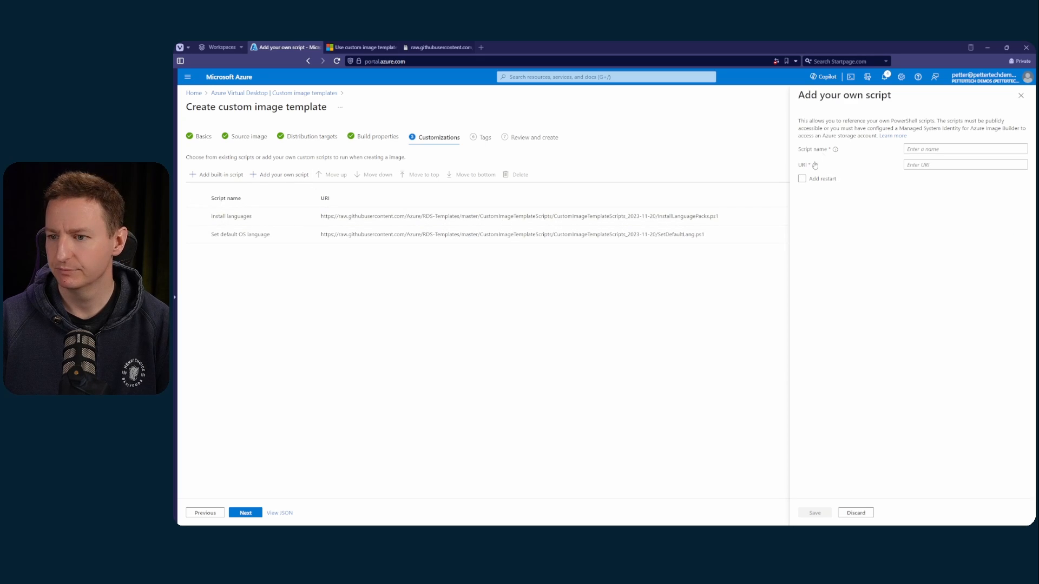
{"action": "left_click", "coordinate": [931, 150]}
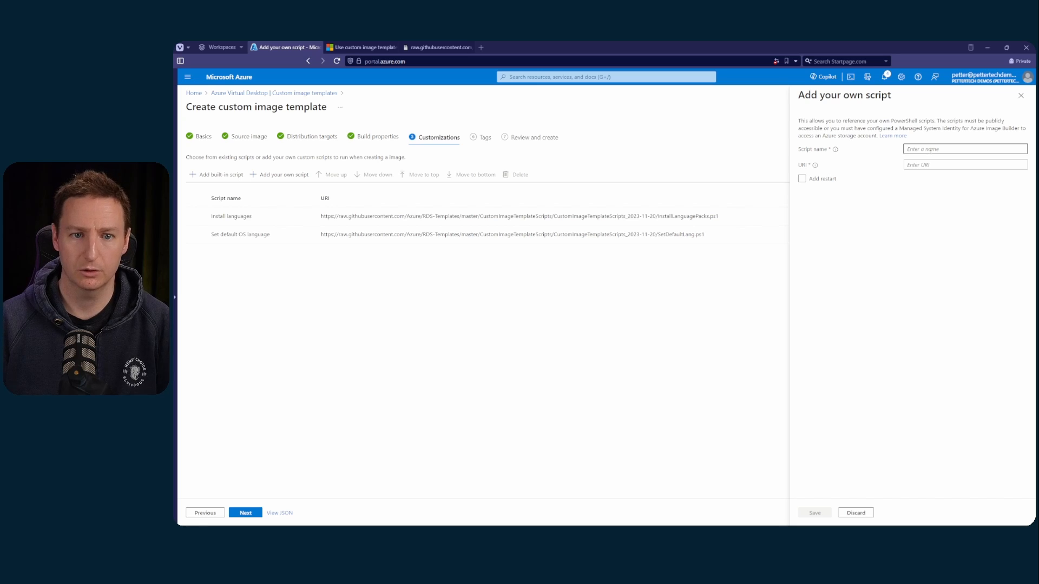
{"action": "type", "text": "InstallP"}
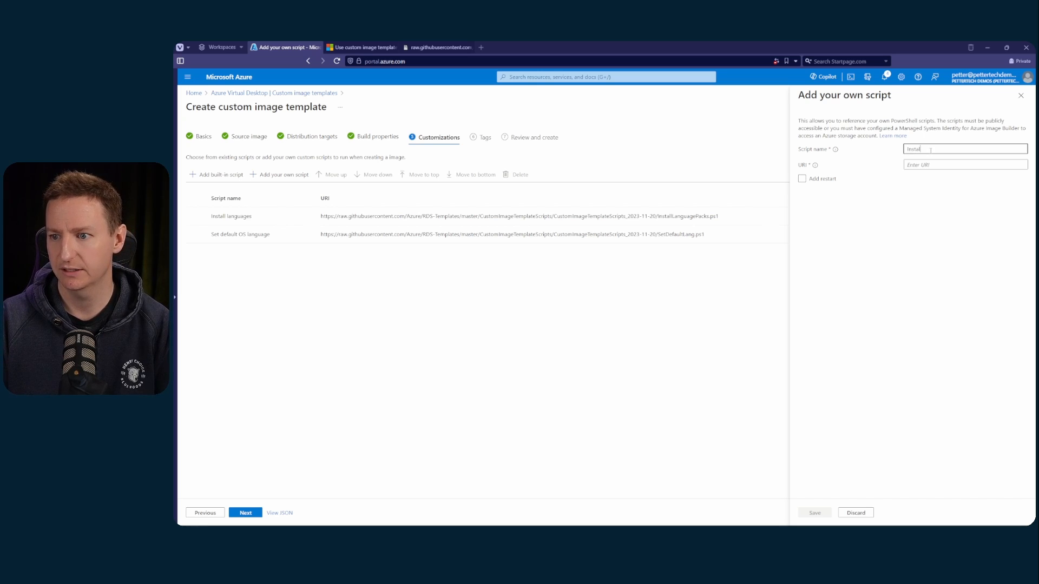
{"action": "type", "text": "owersh"}
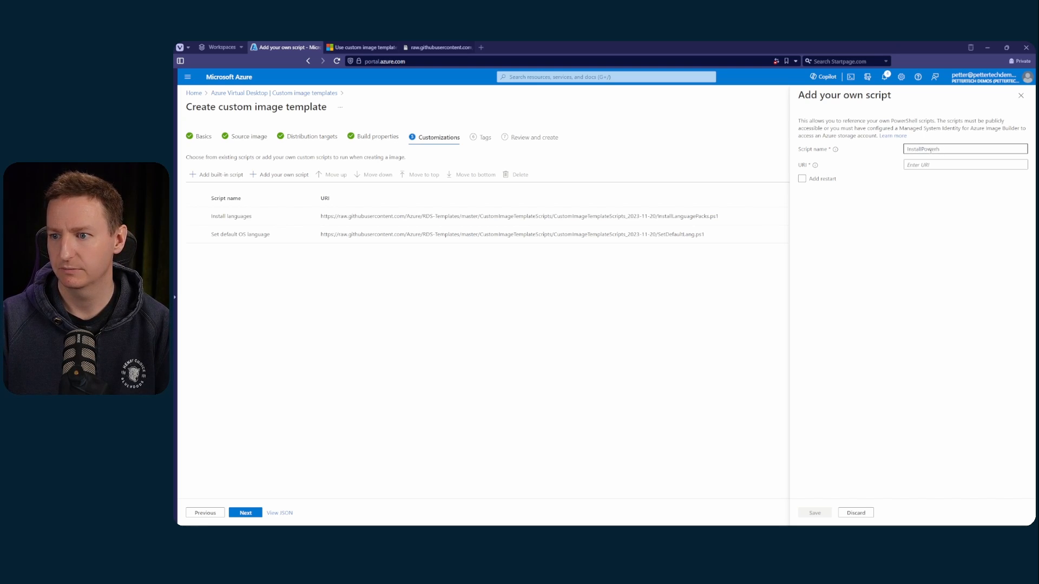
{"action": "type", "text": "ell"}
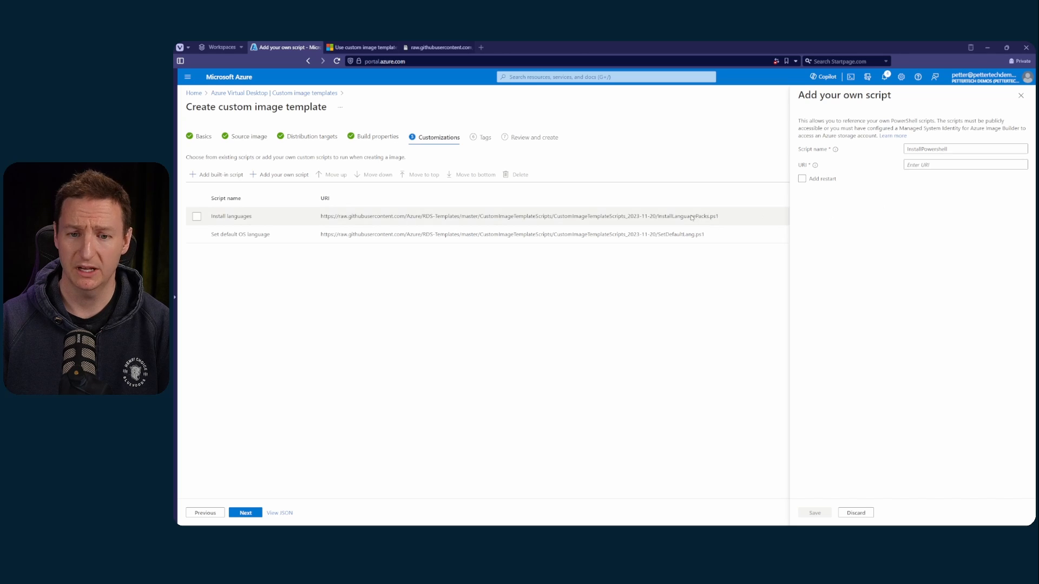
Use the raw GitHub address of Install-PowerShell.ps1 as the script's URI, without a restart, and save the script
{"action": "key", "text": "ctrl+Tab"}
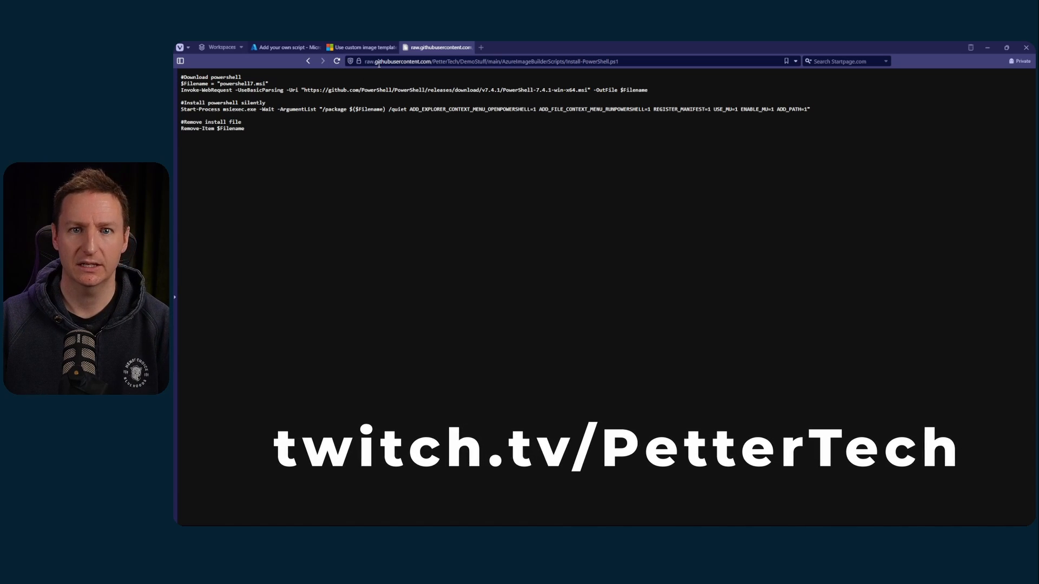
{"action": "left_click", "coordinate": [379, 64]}
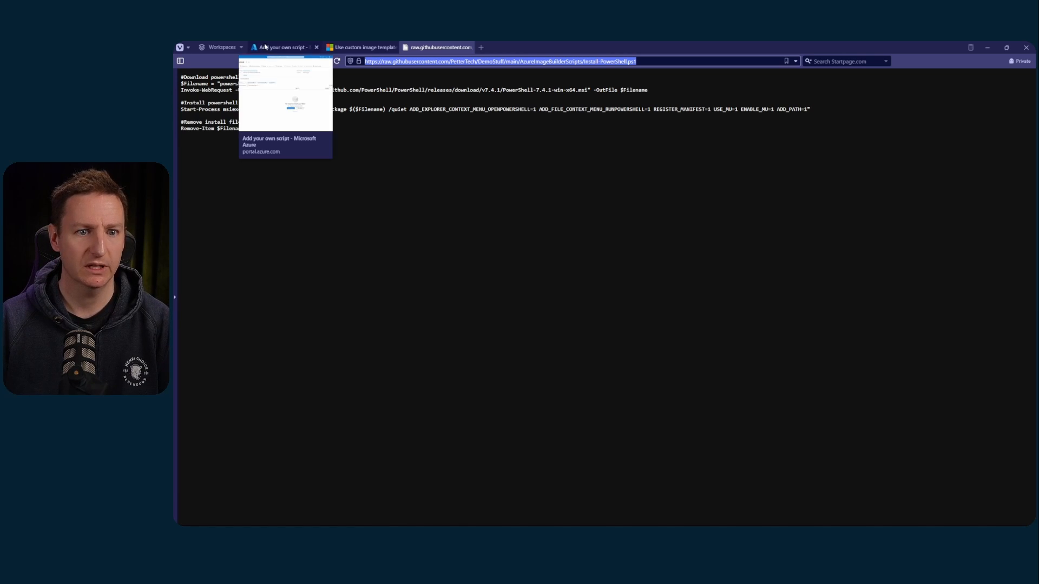
{"action": "left_click", "coordinate": [284, 47]}
{"action": "left_click", "coordinate": [923, 166]}
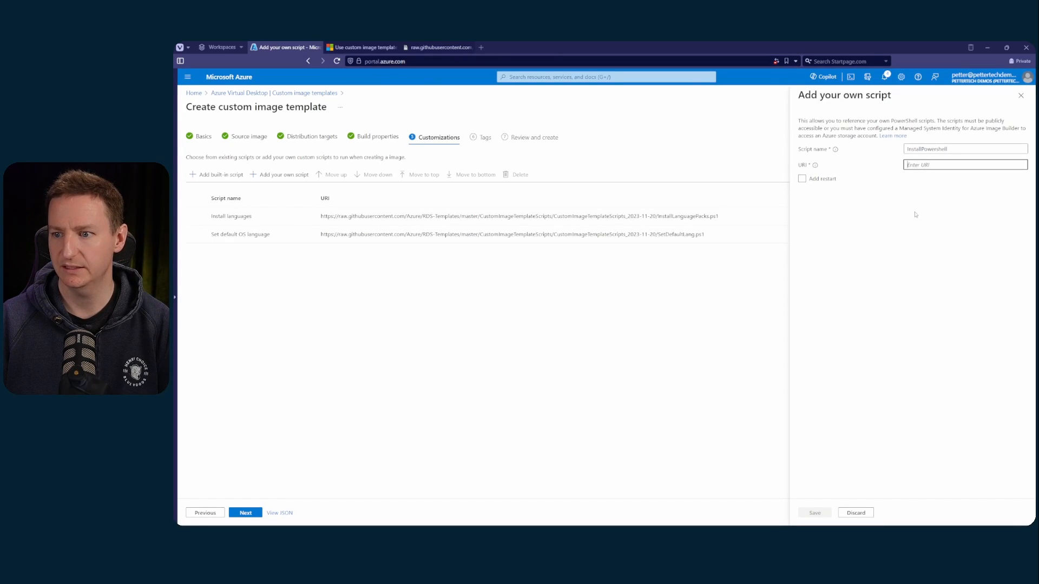
{"action": "key", "text": "ctrl+v"}
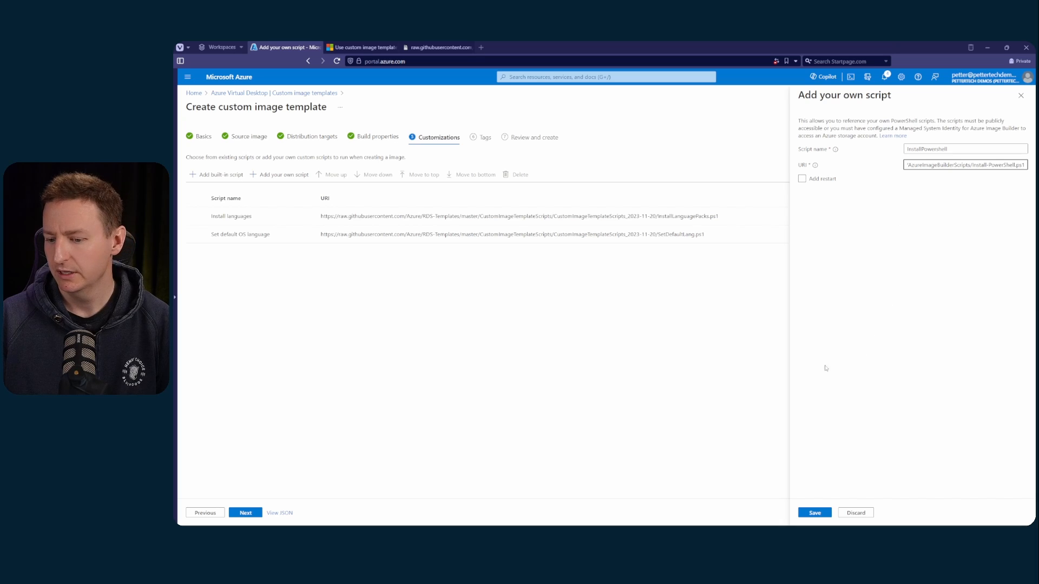
{"action": "left_click", "coordinate": [824, 512]}
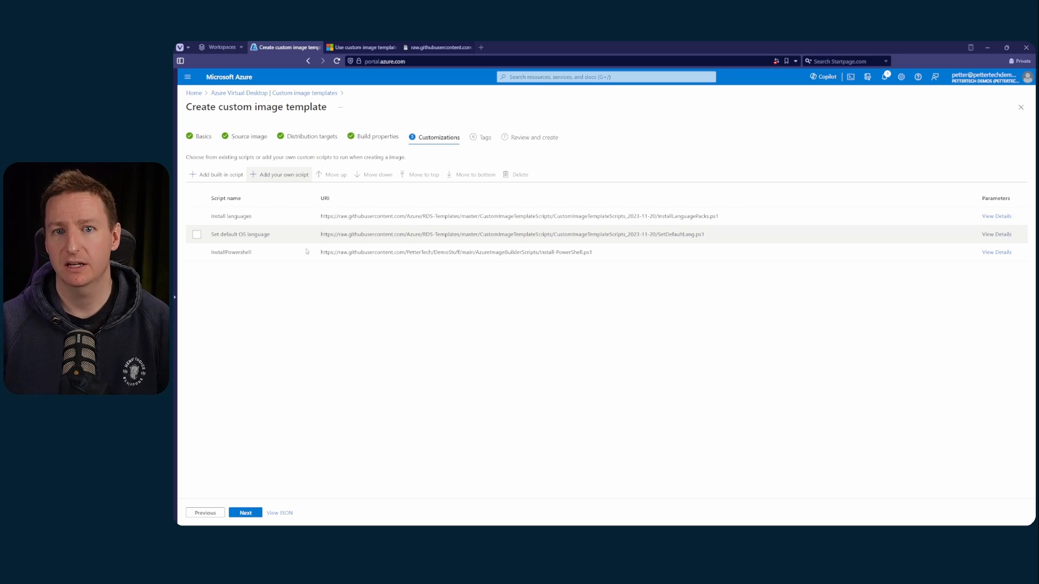
Create the custom image template without any tags and refresh the list of custom image templates
{"action": "left_click", "coordinate": [246, 513]}
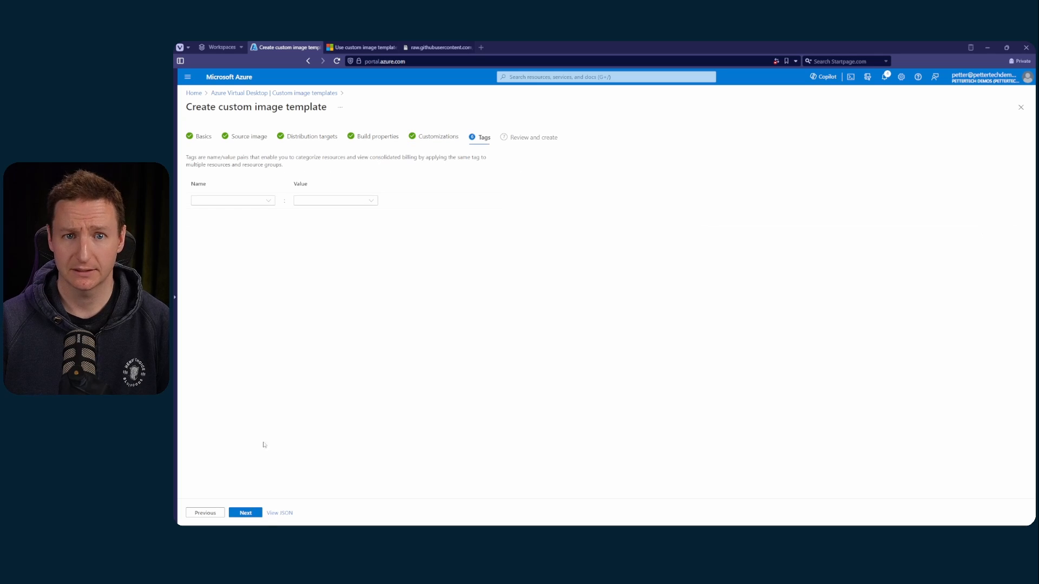
{"action": "left_click", "coordinate": [255, 517]}
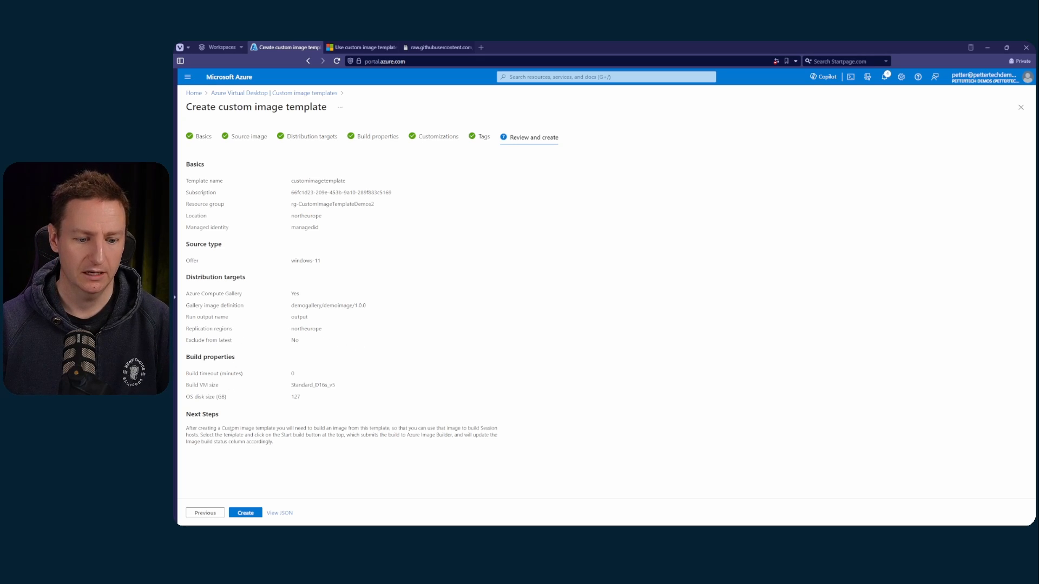
{"action": "left_click", "coordinate": [255, 512]}
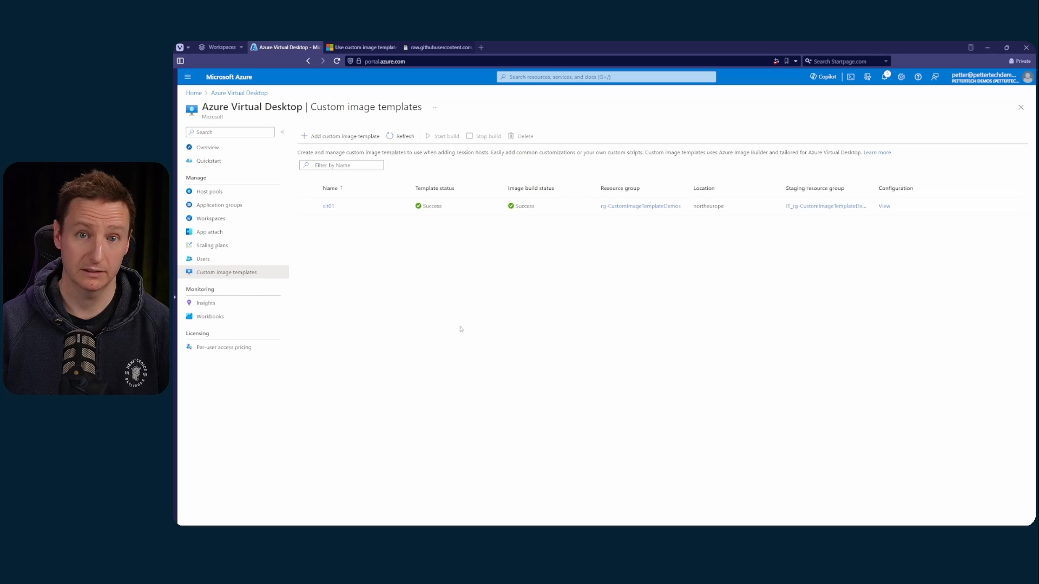
{"action": "left_click", "coordinate": [404, 136]}
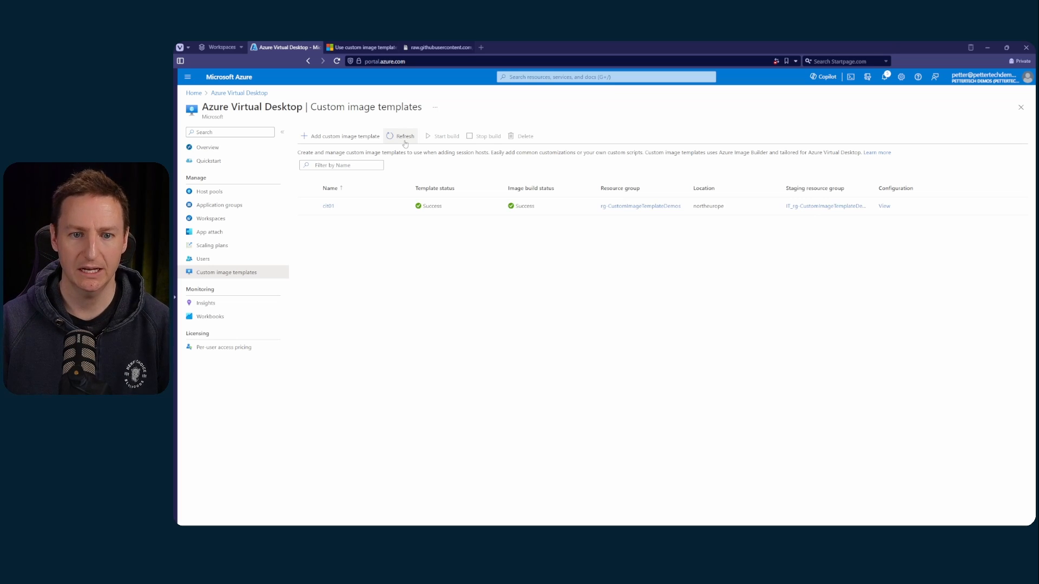
{"action": "left_click", "coordinate": [405, 143]}
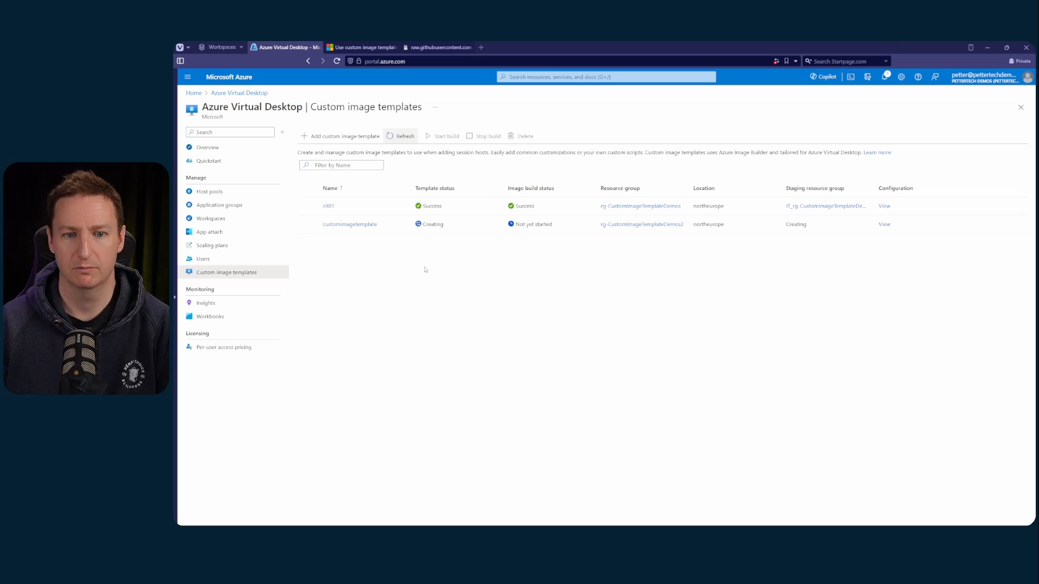
Refresh the template list and start the image build for customimagetemplate
{"action": "left_click", "coordinate": [408, 137]}
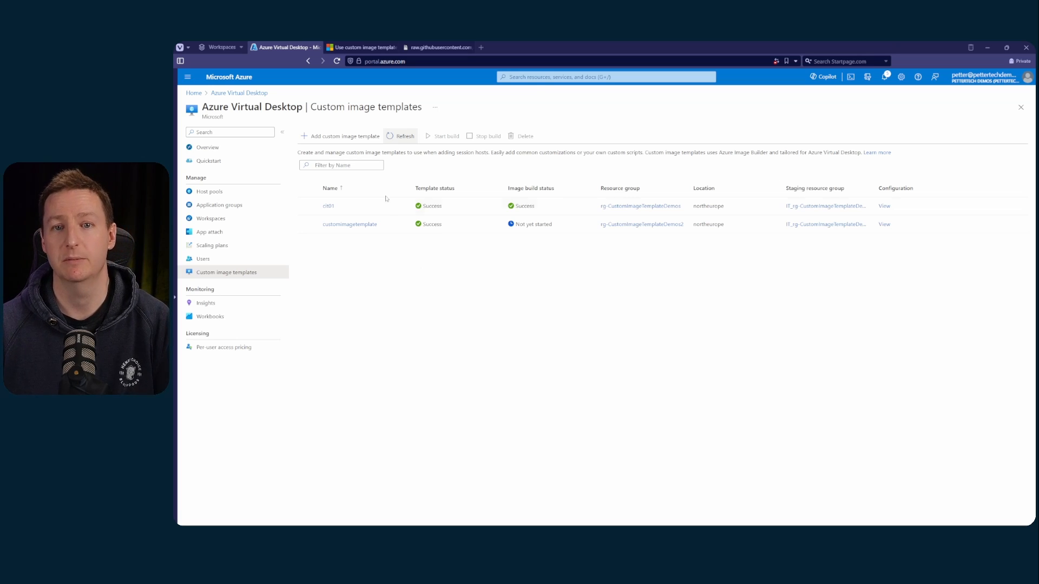
{"action": "left_click", "coordinate": [308, 224]}
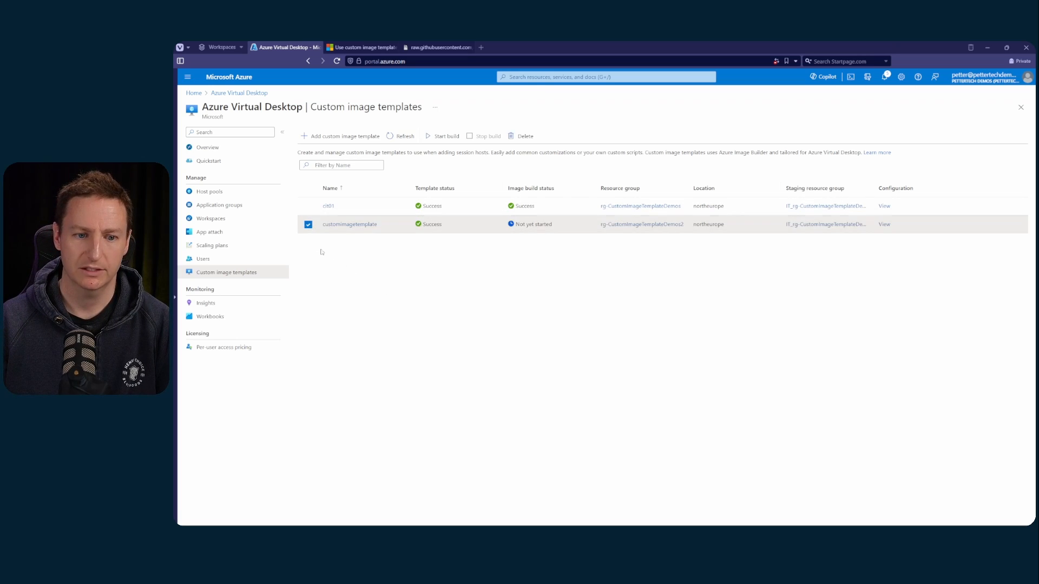
{"action": "left_click", "coordinate": [443, 138]}
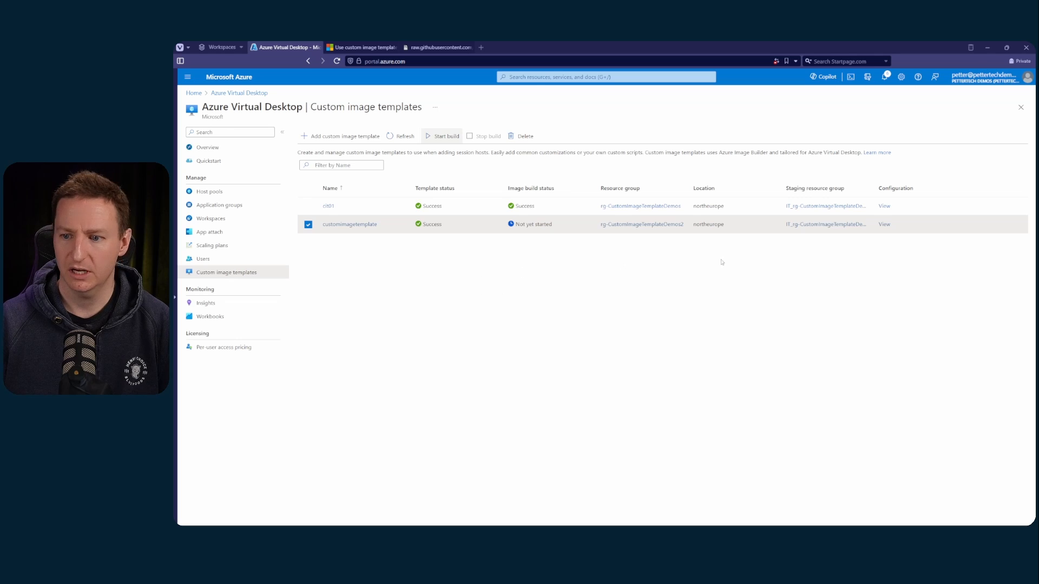
Examine the resources in the staging resource group of customimagetemplate and check the template's image build status
{"action": "left_click", "coordinate": [822, 225]}
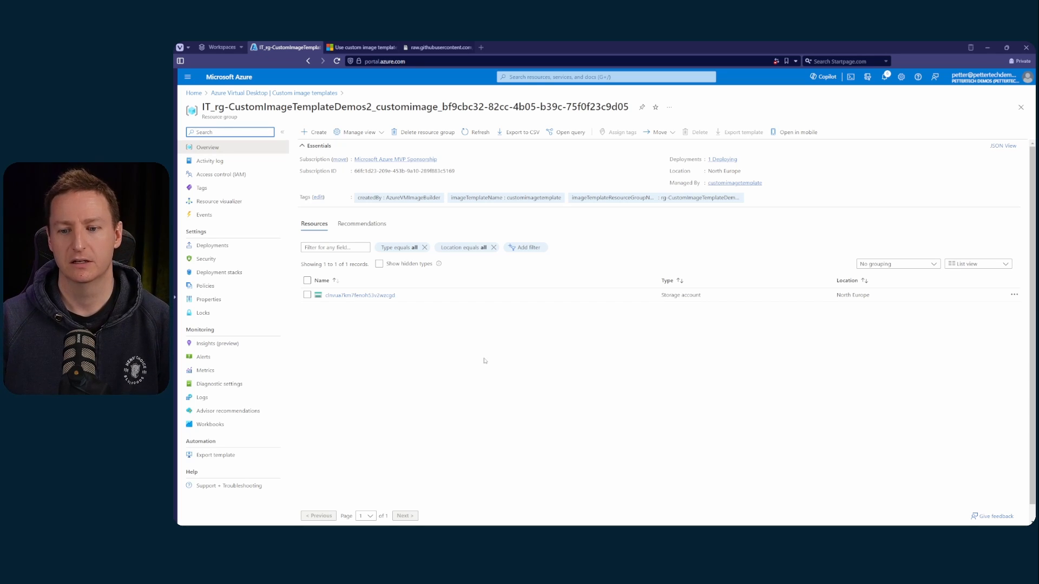
{"action": "left_click", "coordinate": [475, 132]}
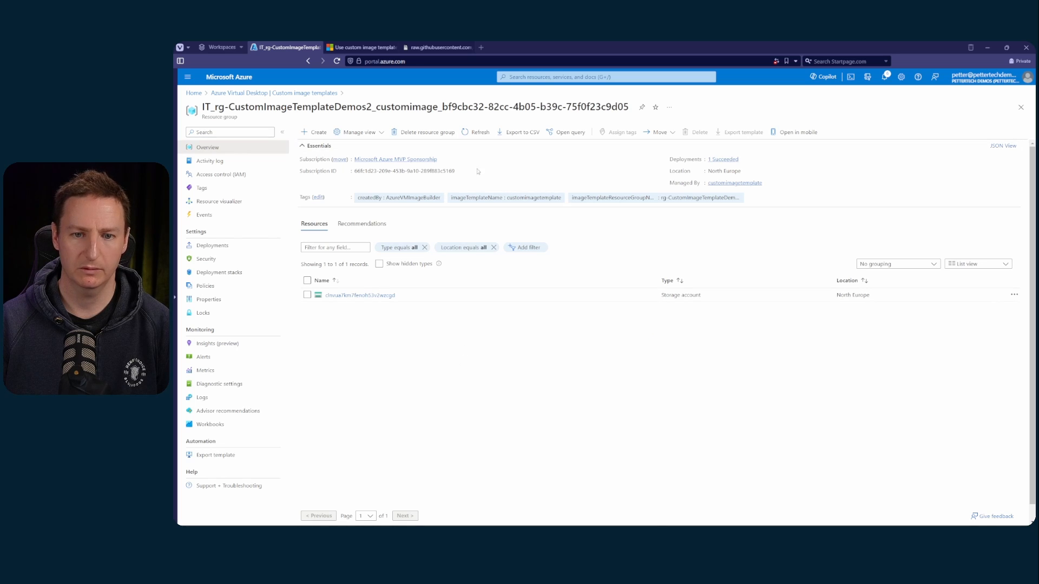
{"action": "left_click", "coordinate": [474, 133]}
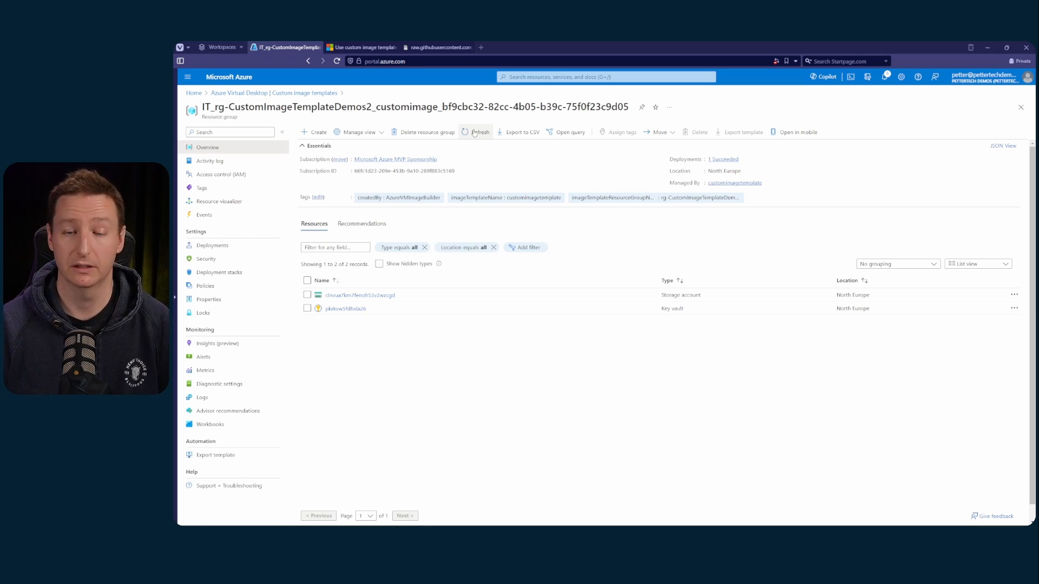
{"action": "left_click", "coordinate": [323, 93]}
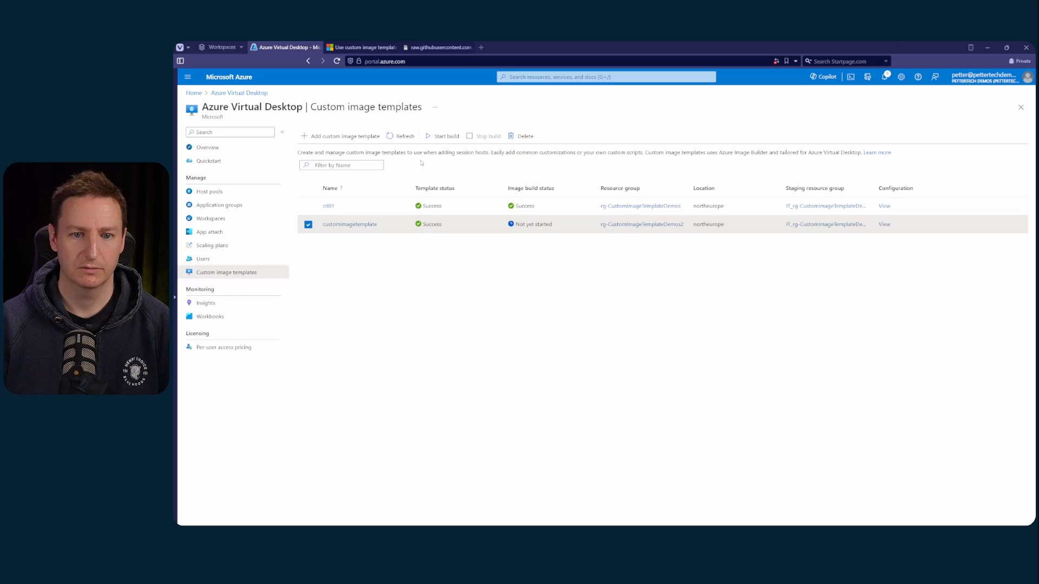
{"action": "left_click", "coordinate": [402, 137]}
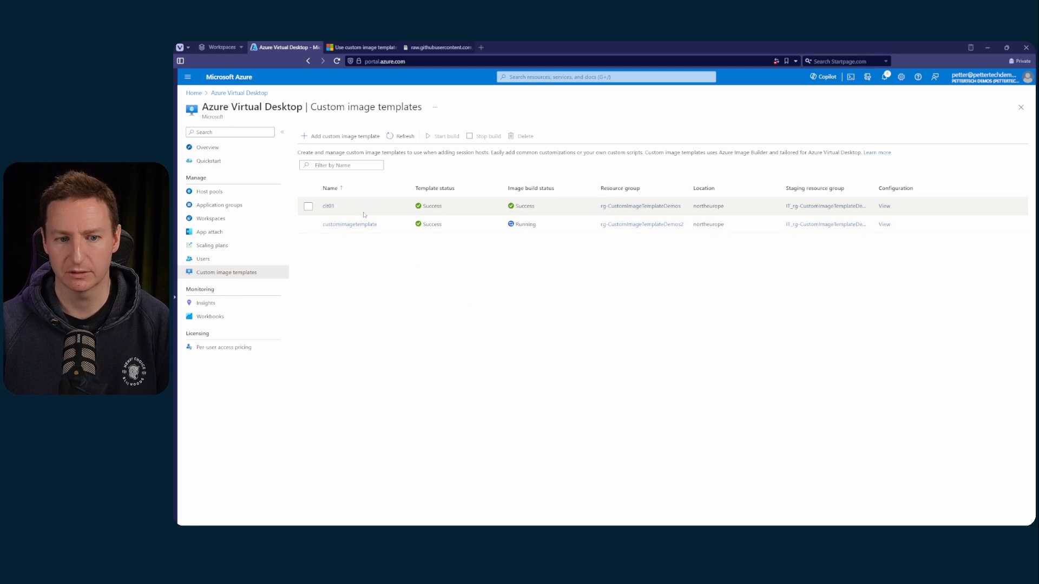
Open the session hosts of host pool hp01 and start adding virtual machines to it
{"action": "left_click", "coordinate": [240, 192]}
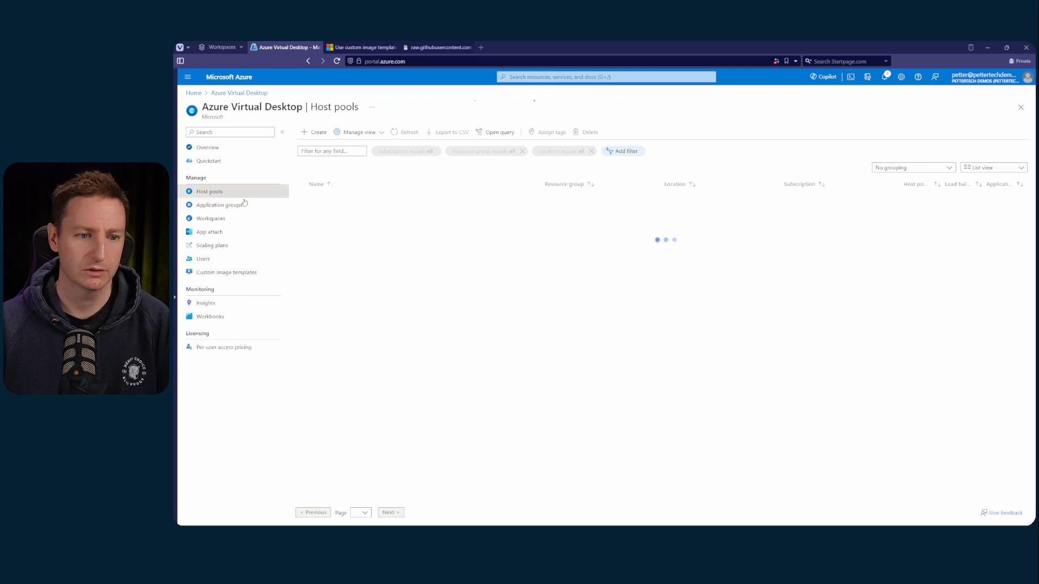
{"action": "left_click", "coordinate": [328, 201]}
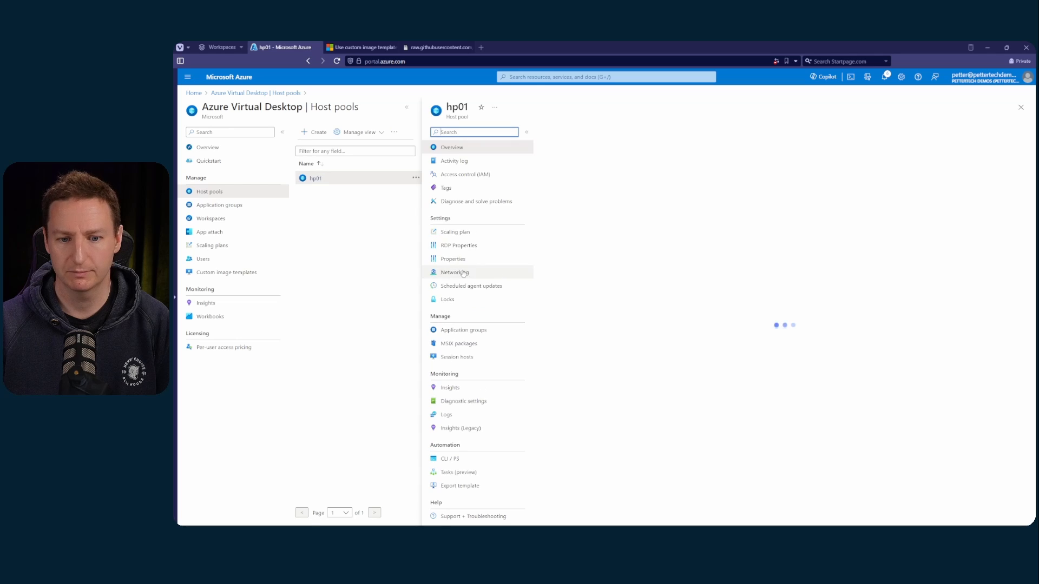
{"action": "left_click", "coordinate": [470, 357]}
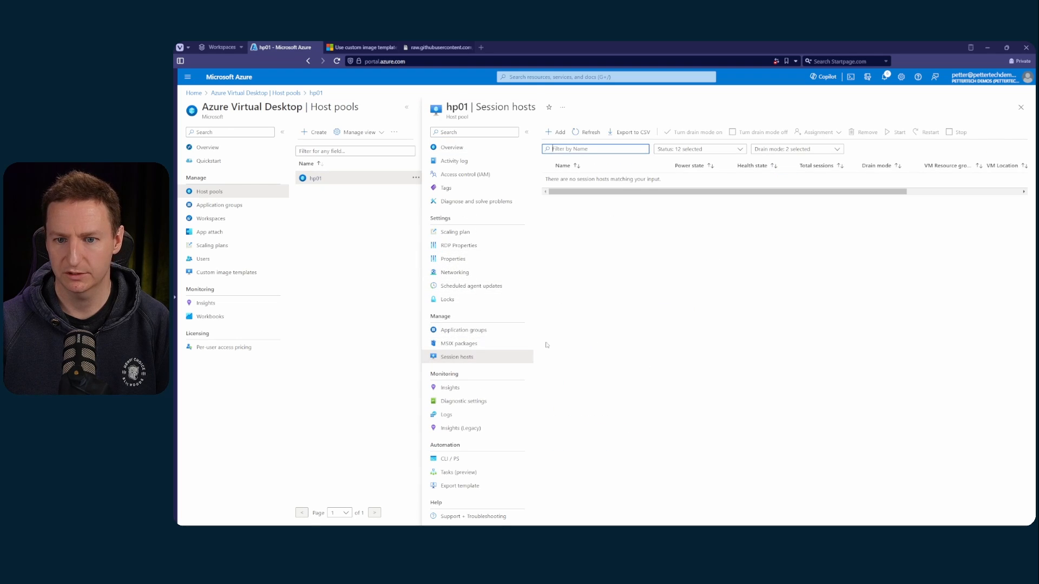
{"action": "left_click", "coordinate": [558, 133]}
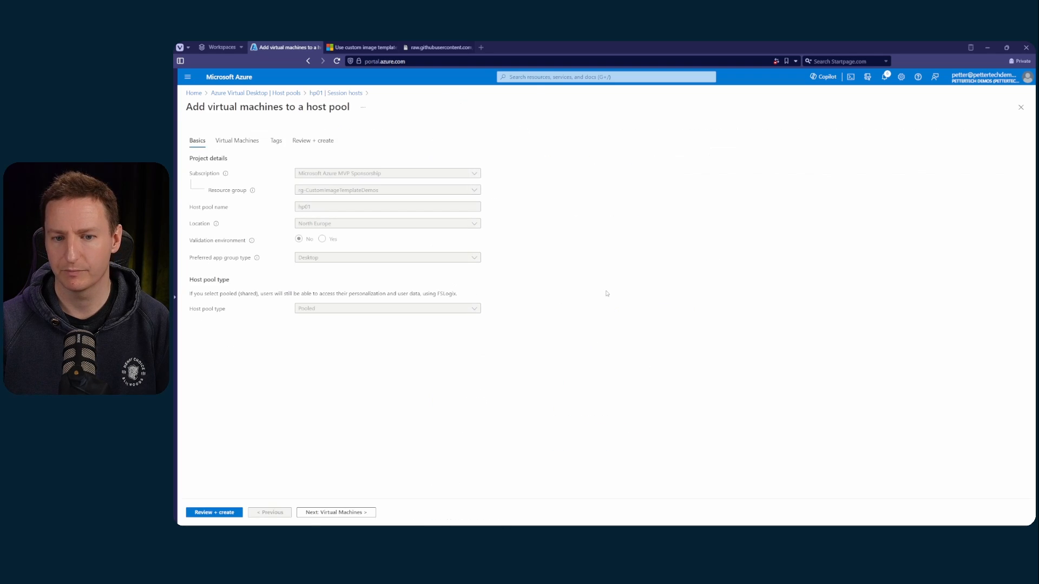
Set the virtual machines' name prefix to vm, with no infrastructure redundancy required and the Standard security type
{"action": "left_click", "coordinate": [238, 141]}
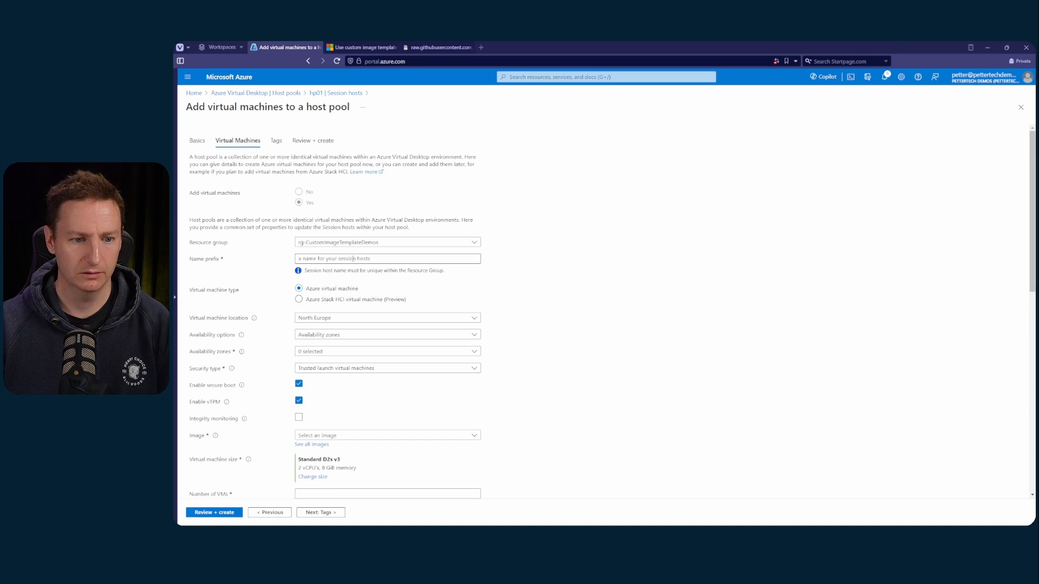
{"action": "left_click", "coordinate": [353, 259]}
{"action": "type", "text": "vm"}
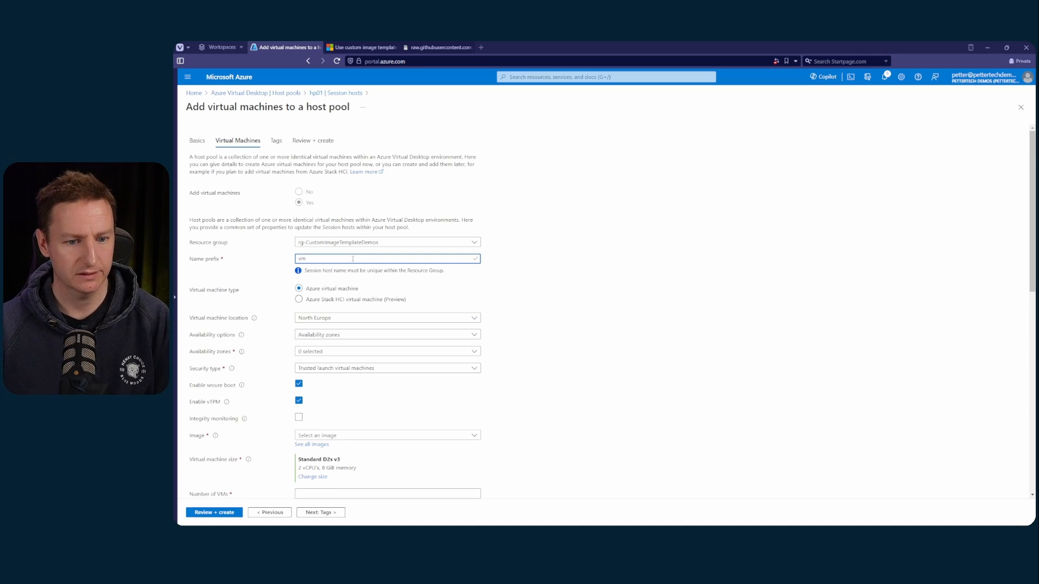
{"action": "scroll", "coordinate": [368, 260], "scroll_direction": "down", "scroll_amount": 3}
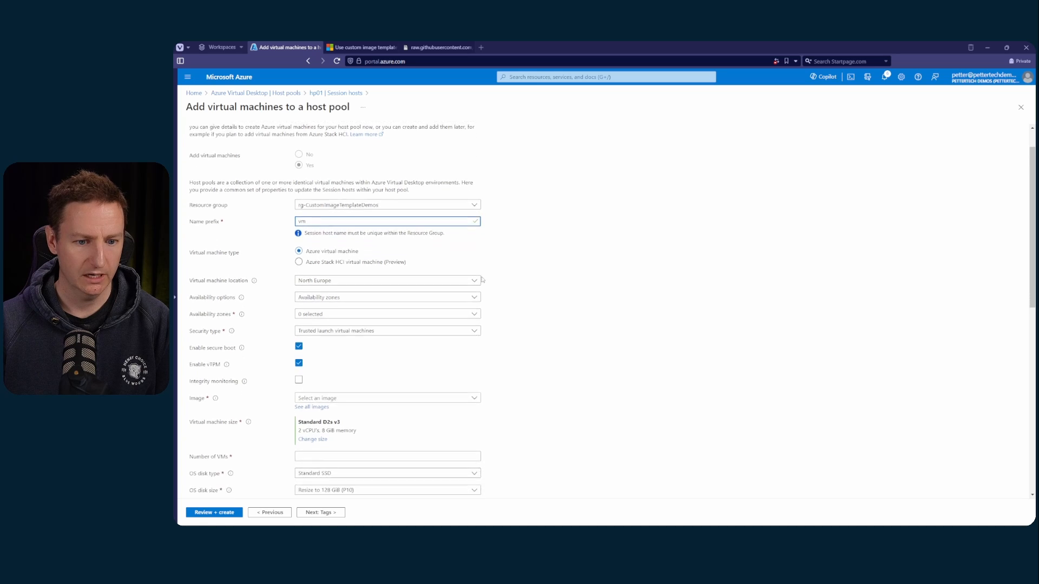
{"action": "left_click", "coordinate": [380, 252]}
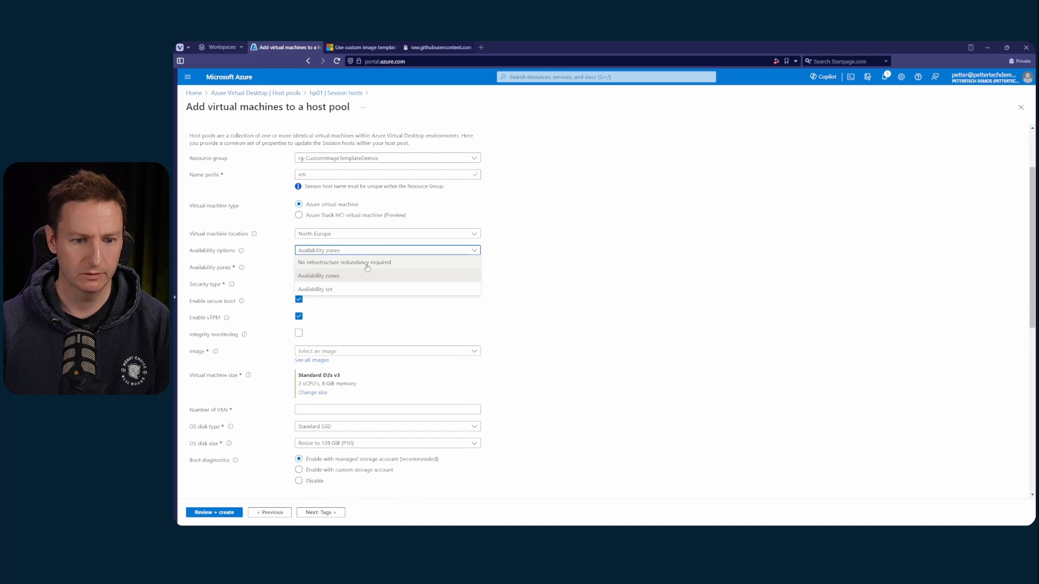
{"action": "left_click", "coordinate": [367, 263]}
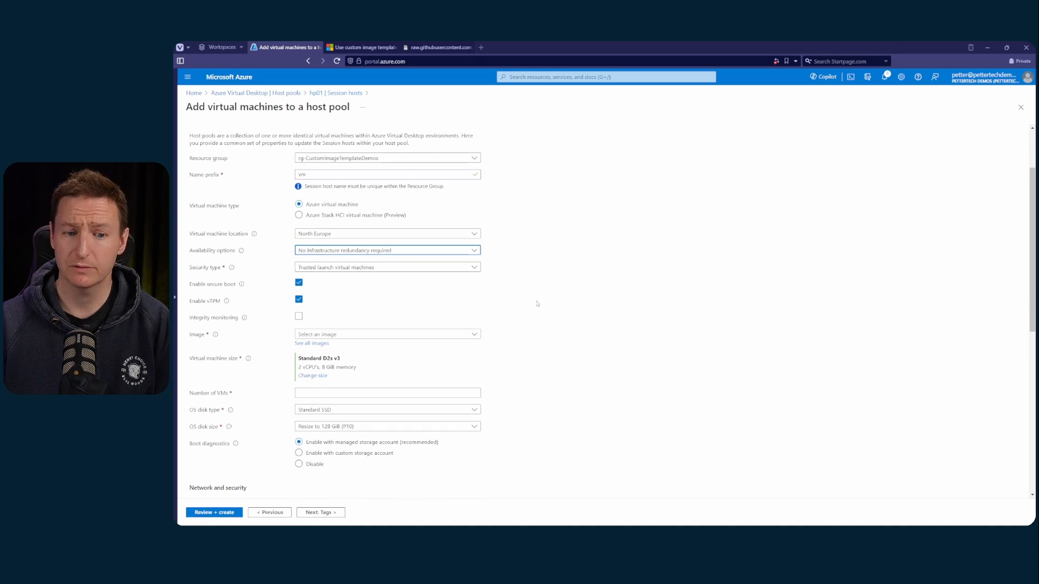
{"action": "left_click", "coordinate": [348, 268]}
{"action": "left_click", "coordinate": [330, 280]}
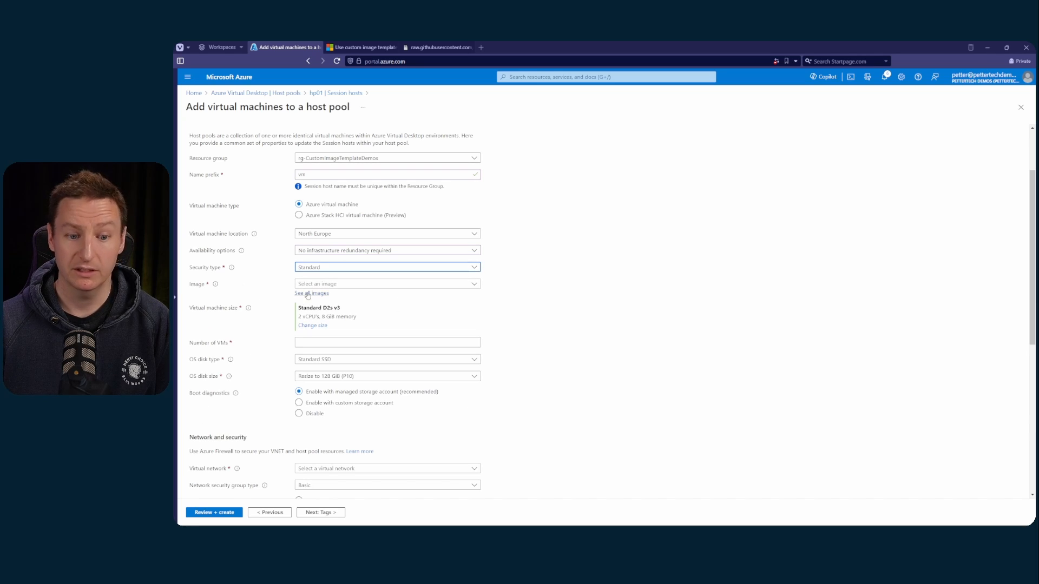
Select the shared image image01 from gallery01 as the virtual machine image and set the number of VMs to 1
{"action": "left_click", "coordinate": [312, 294]}
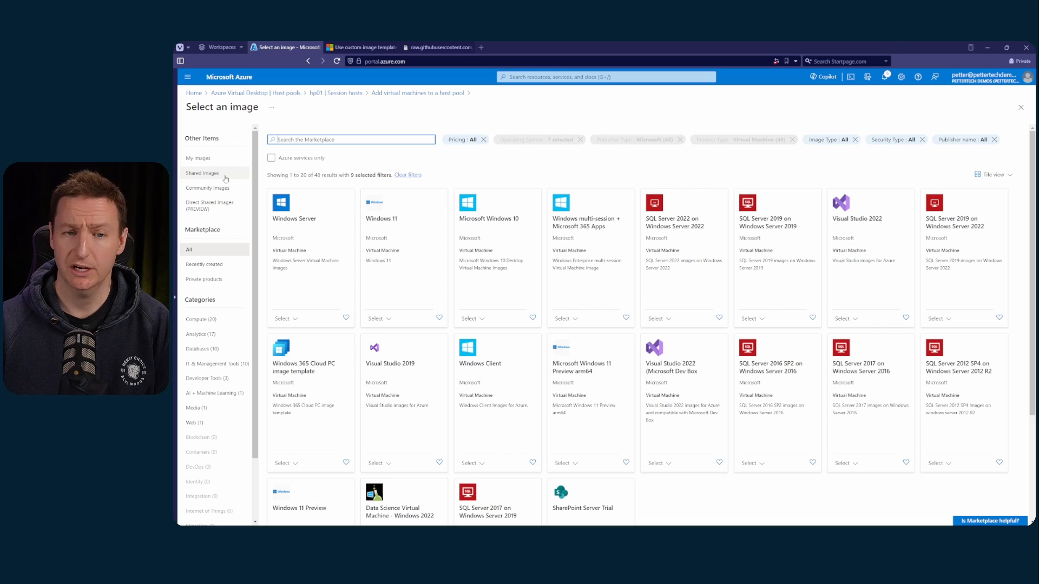
{"action": "left_click", "coordinate": [225, 178]}
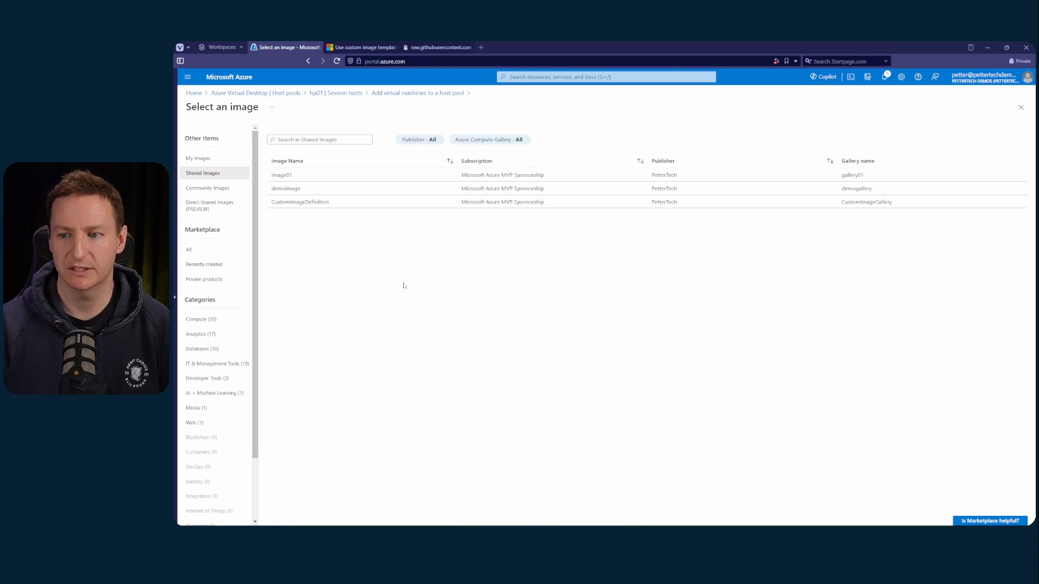
{"action": "left_click", "coordinate": [306, 175]}
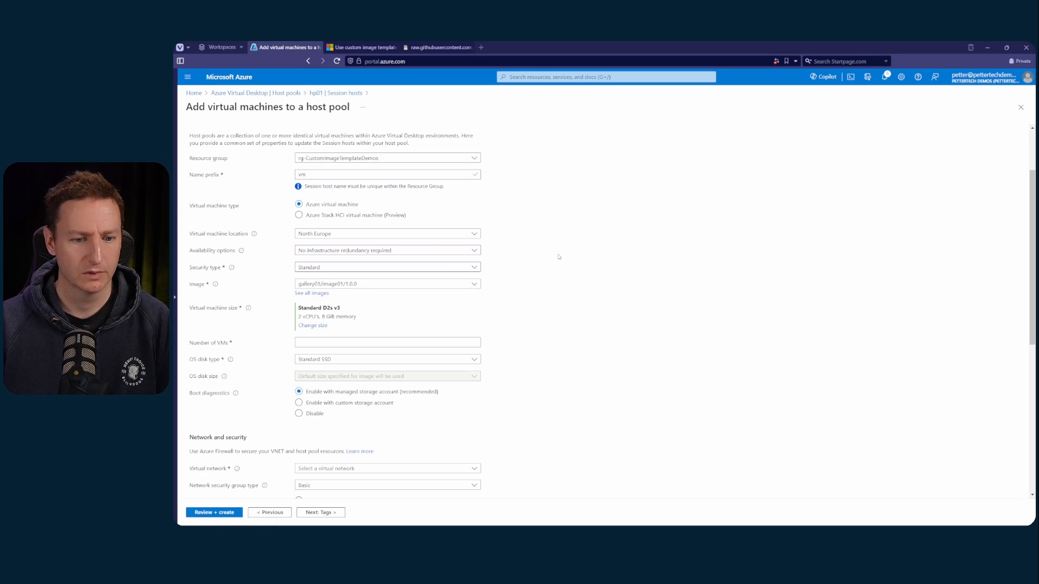
{"action": "scroll", "coordinate": [559, 256], "scroll_direction": "down", "scroll_amount": 1}
{"action": "scroll", "coordinate": [379, 260], "scroll_direction": "down", "scroll_amount": 1}
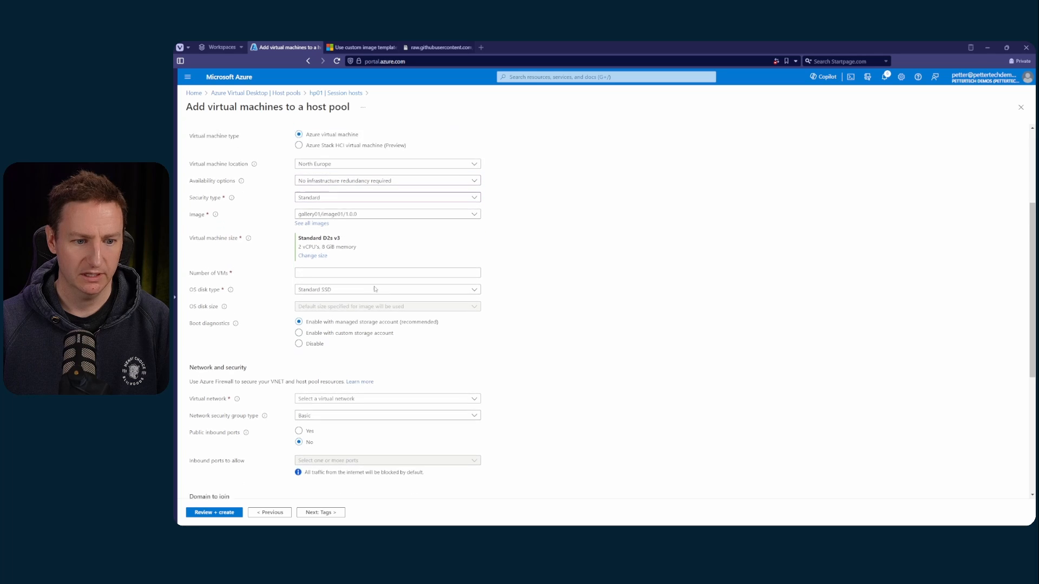
{"action": "left_click", "coordinate": [371, 260]}
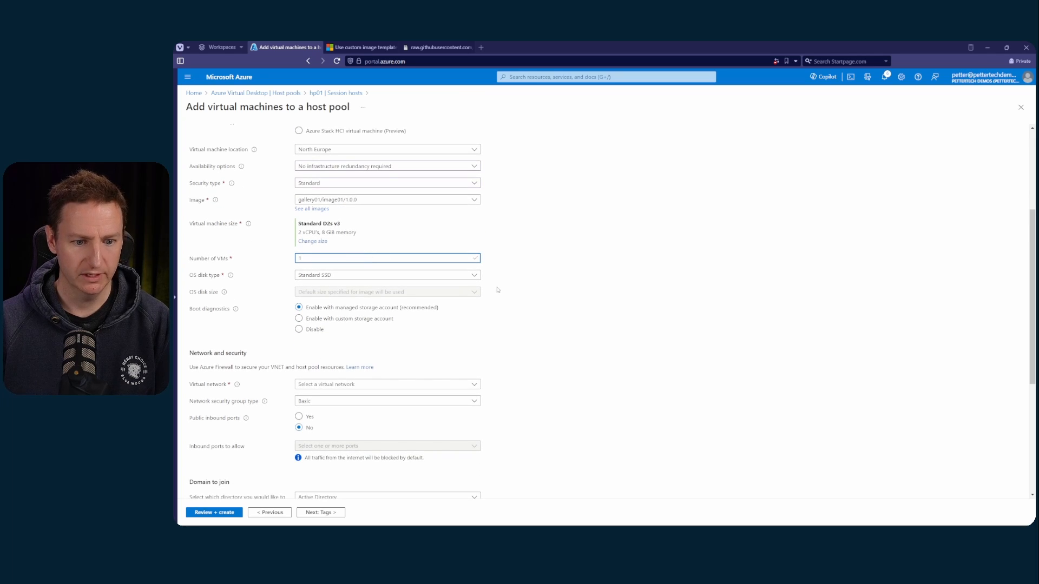
Assign the virtual machines to virtual network vnet01 and set the network security group type to None
{"action": "scroll", "coordinate": [498, 290], "scroll_direction": "down", "scroll_amount": 2}
{"action": "left_click", "coordinate": [382, 301]}
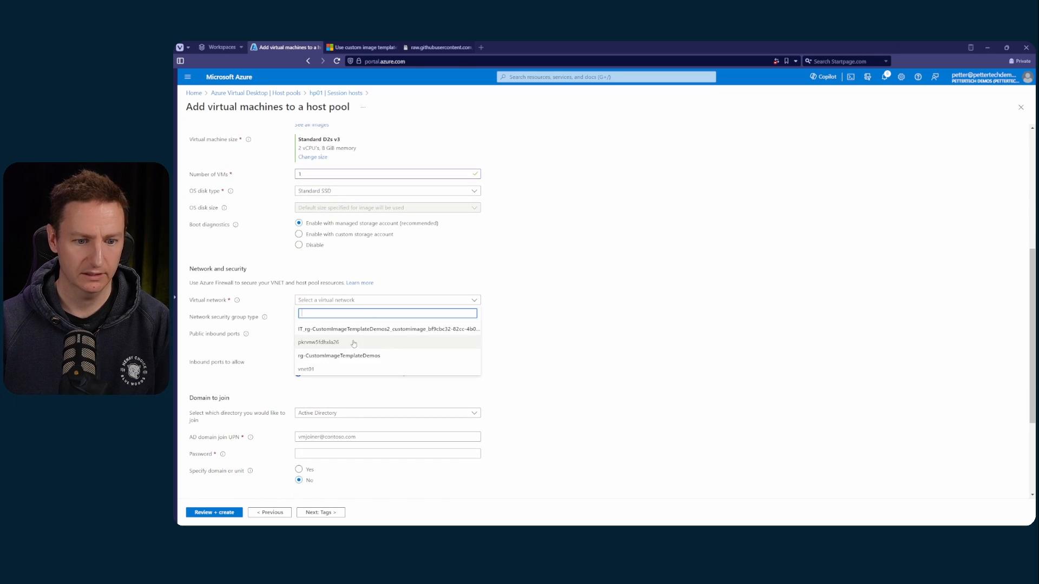
{"action": "left_click", "coordinate": [347, 370]}
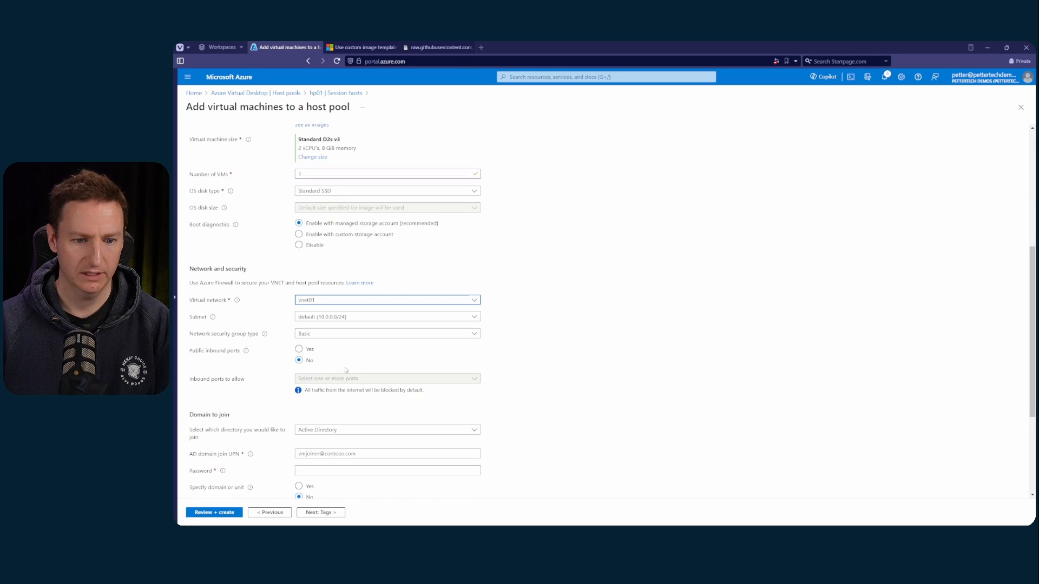
{"action": "left_click", "coordinate": [356, 301]}
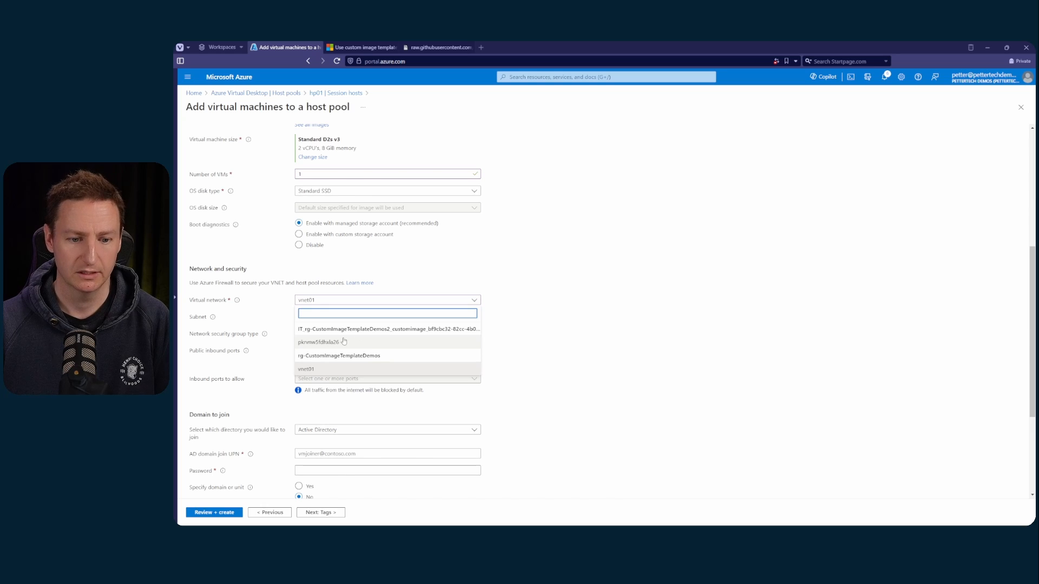
{"action": "left_click", "coordinate": [325, 371]}
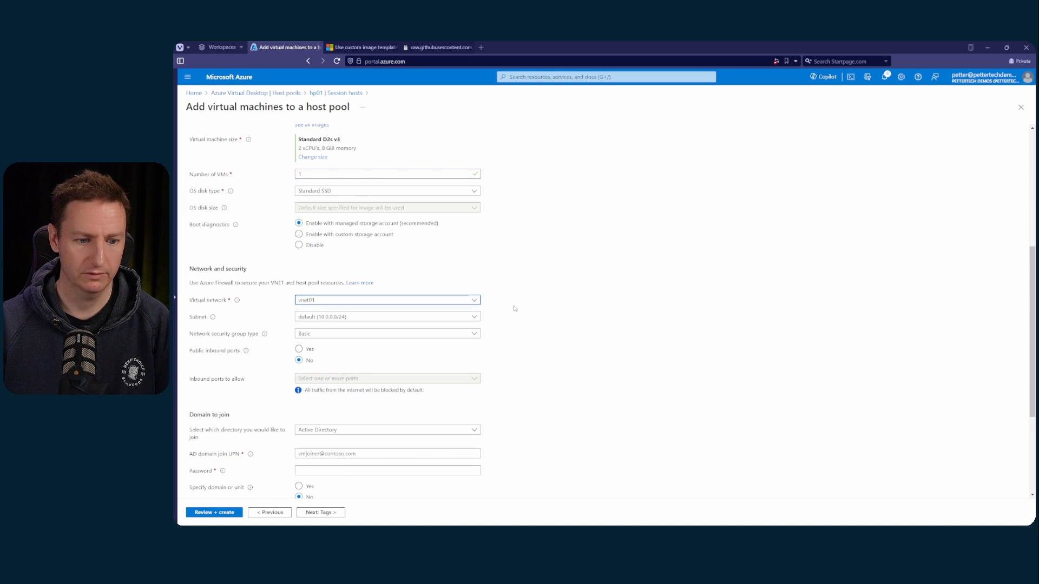
{"action": "scroll", "coordinate": [511, 306], "scroll_direction": "down", "scroll_amount": 1}
{"action": "left_click", "coordinate": [360, 292]}
{"action": "left_click", "coordinate": [356, 307]}
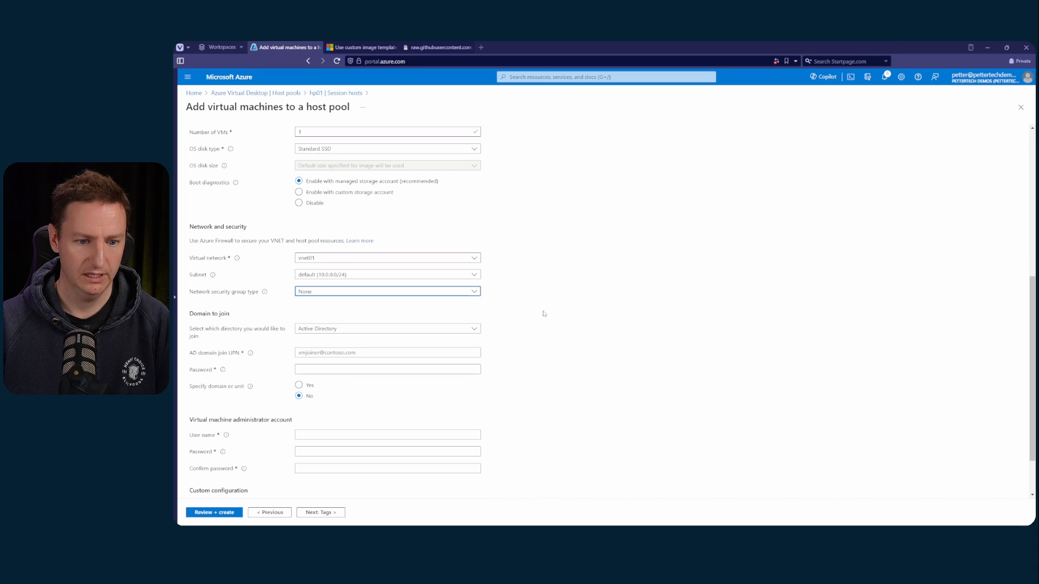
Set Microsoft Entra ID as the directory for the virtual machines to join
{"action": "scroll", "coordinate": [503, 301], "scroll_direction": "down", "scroll_amount": 2}
{"action": "left_click", "coordinate": [345, 269]}
{"action": "left_click", "coordinate": [335, 293]}
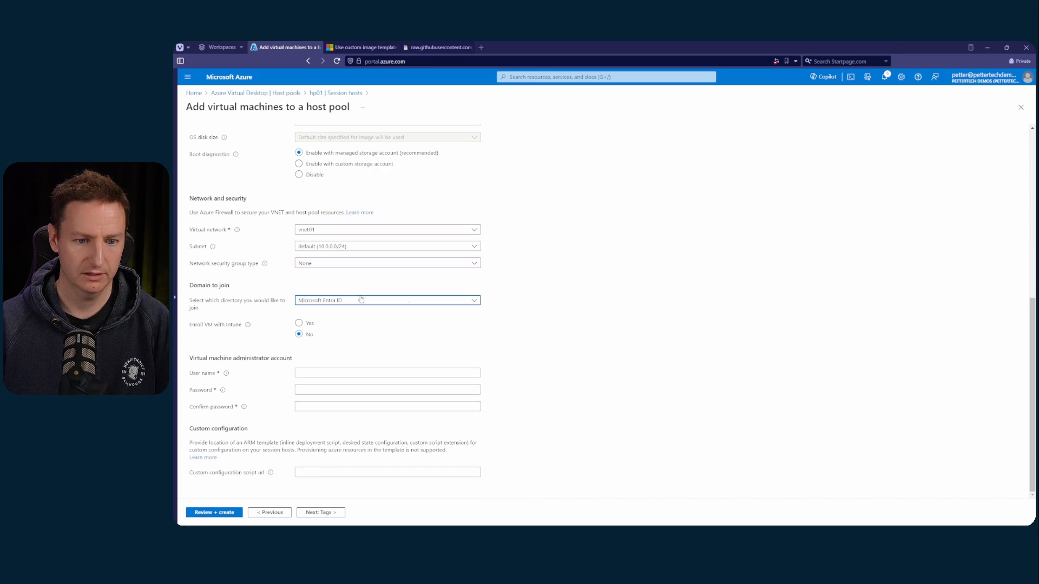
Enter the virtual machine administrator's user name, password and password confirmation, and submit the virtual machines for review and creation
{"action": "left_click", "coordinate": [368, 375]}
{"action": "type", "text": "pettertech"}
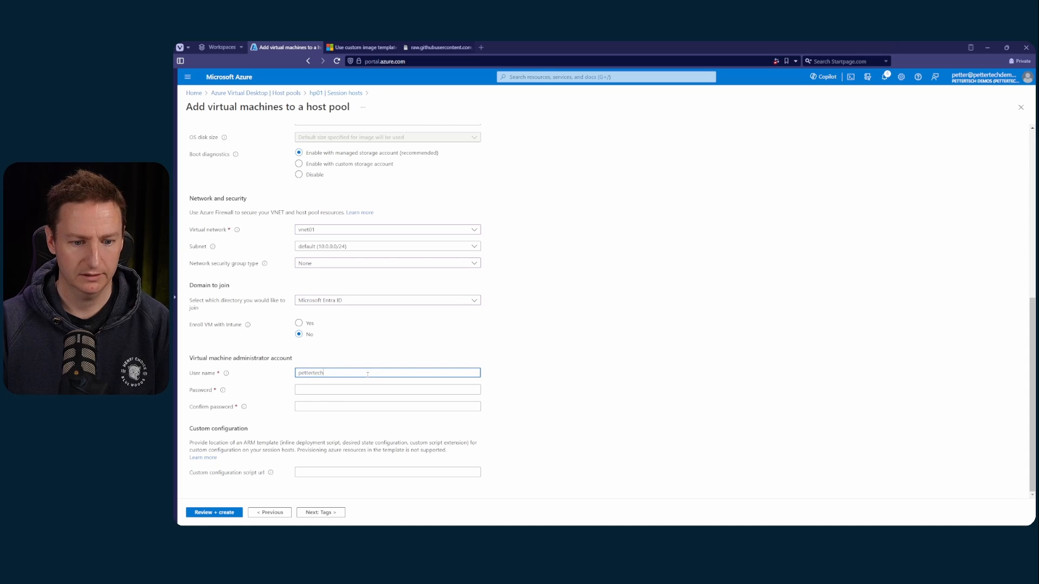
{"action": "key", "text": "Tab"}
{"action": "type", "text": "****************"}
{"action": "key", "text": "Tab"}
{"action": "type", "text": "*******"}
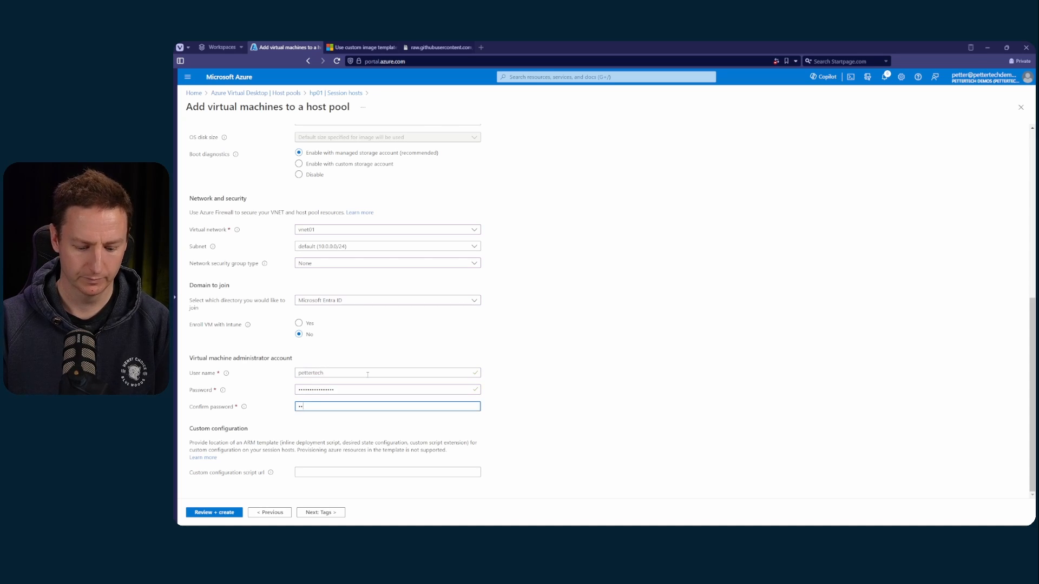
{"action": "key", "text": "BackSpace"}
{"action": "key", "text": "BackSpace"}
{"action": "key", "text": "BackSpace"}
{"action": "key", "text": "BackSpace"}
{"action": "key", "text": "BackSpace"}
{"action": "key", "text": "BackSpace"}
{"action": "key", "text": "BackSpace"}
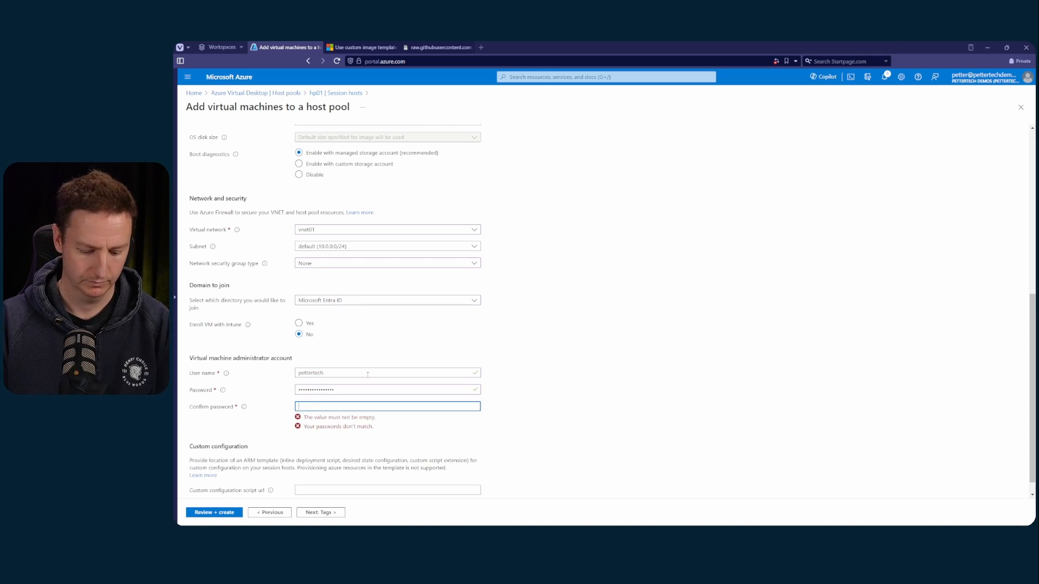
{"action": "type", "text": "****************"}
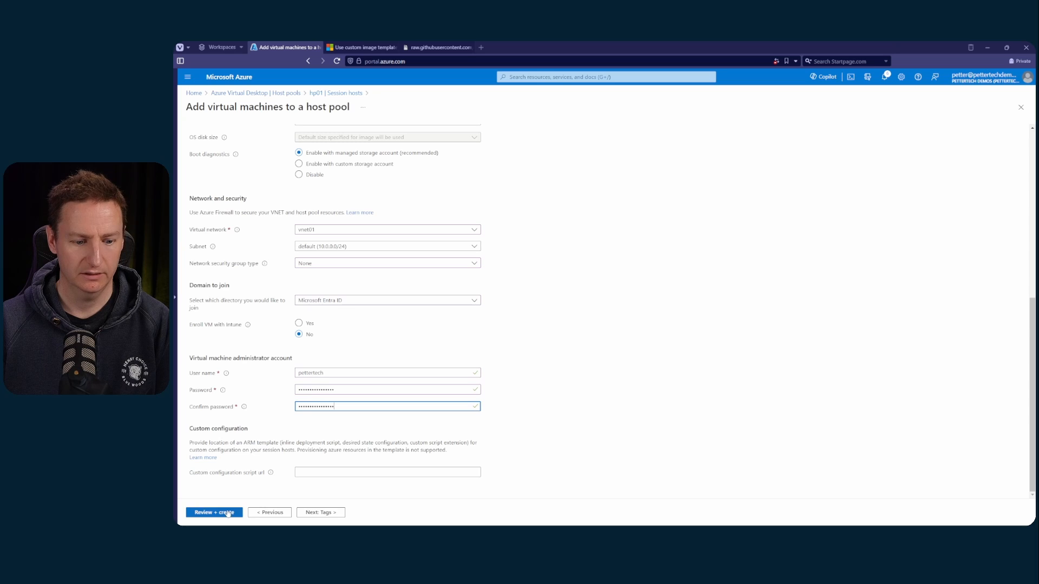
{"action": "left_click", "coordinate": [228, 512]}
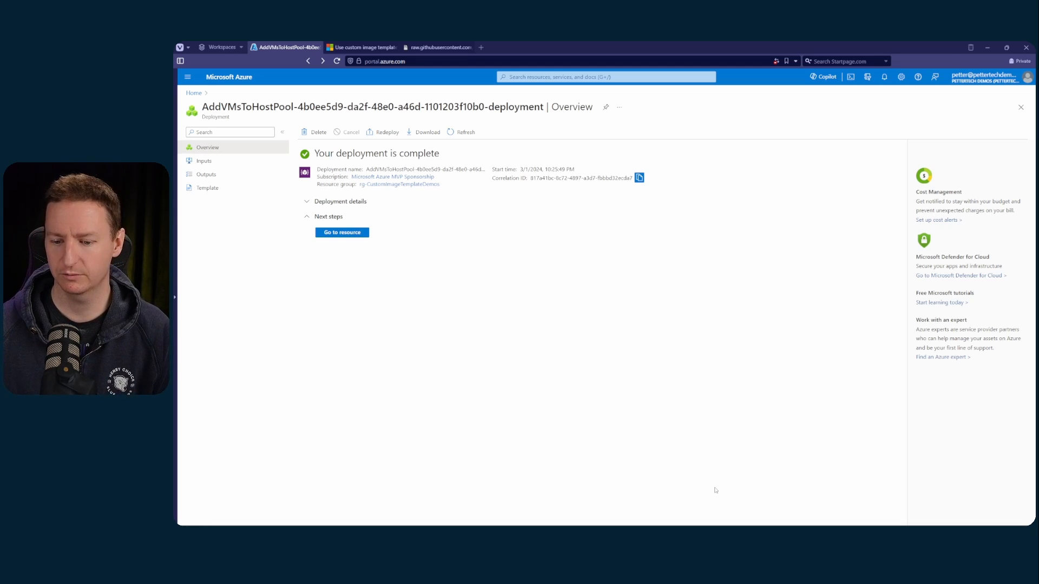
Switch to Remote Desktop and connect to SessionDesktop in ws01 with a different account's user name and password
{"action": "left_click", "coordinate": [688, 522]}
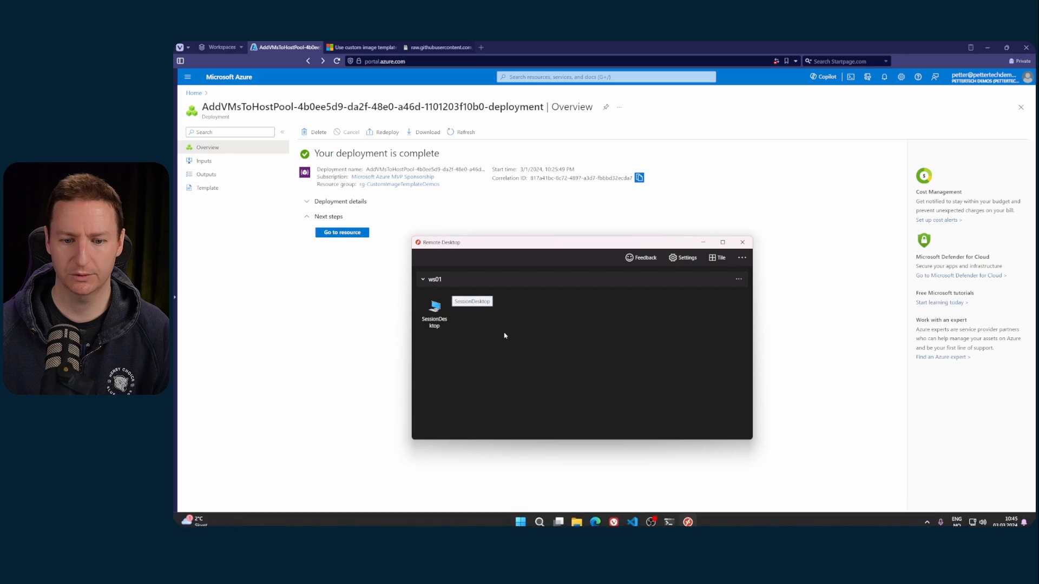
{"action": "double_click", "coordinate": [434, 307]}
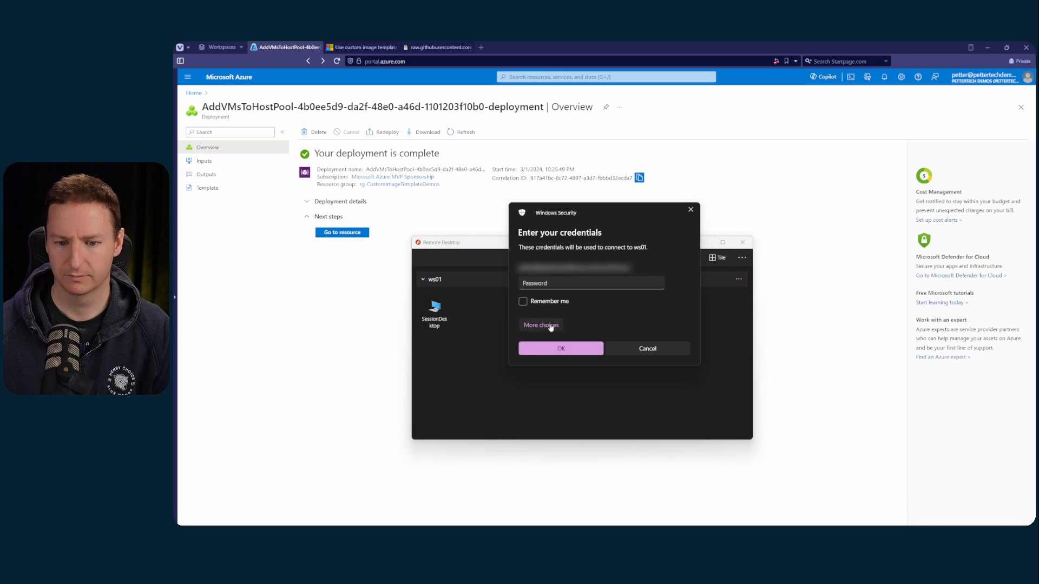
{"action": "left_click", "coordinate": [551, 328]}
{"action": "left_click", "coordinate": [571, 376]}
{"action": "left_click", "coordinate": [537, 272]}
{"action": "type", "text": "petteradmin"}
{"action": "key", "text": "Tab"}
{"action": "type", "text": "••••••••••••••••"}
{"action": "key", "text": "Return"}
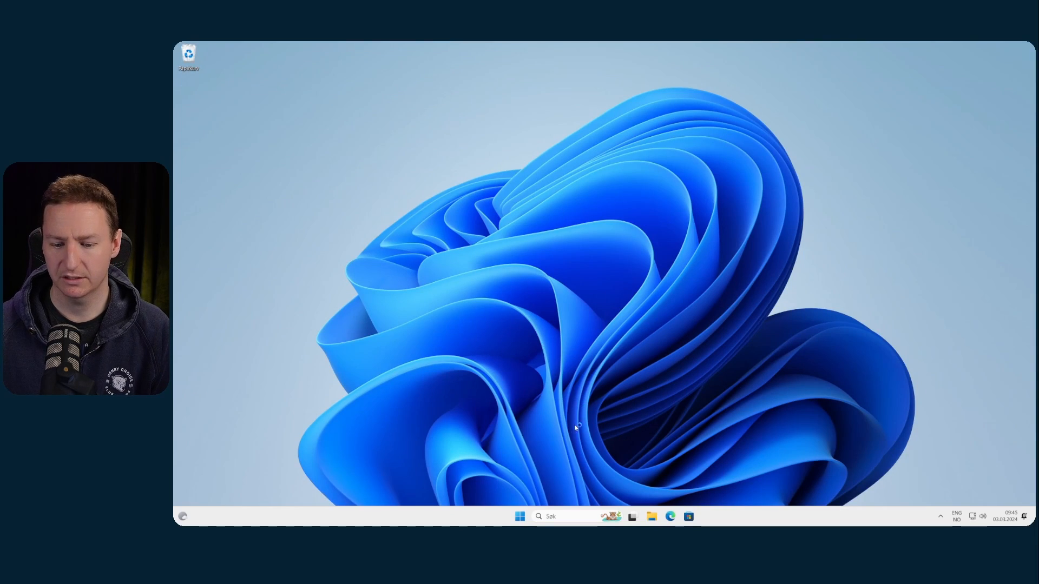
Examine the Start menu's apps and display language in the remote session and return to the Azure portal
{"action": "left_click", "coordinate": [520, 516]}
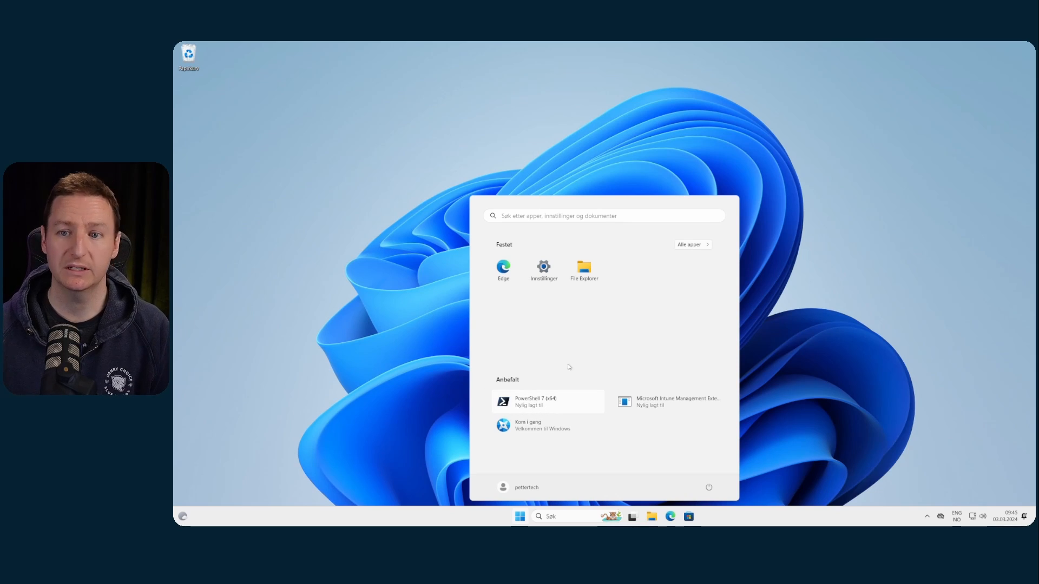
{"action": "left_click", "coordinate": [677, 47]}
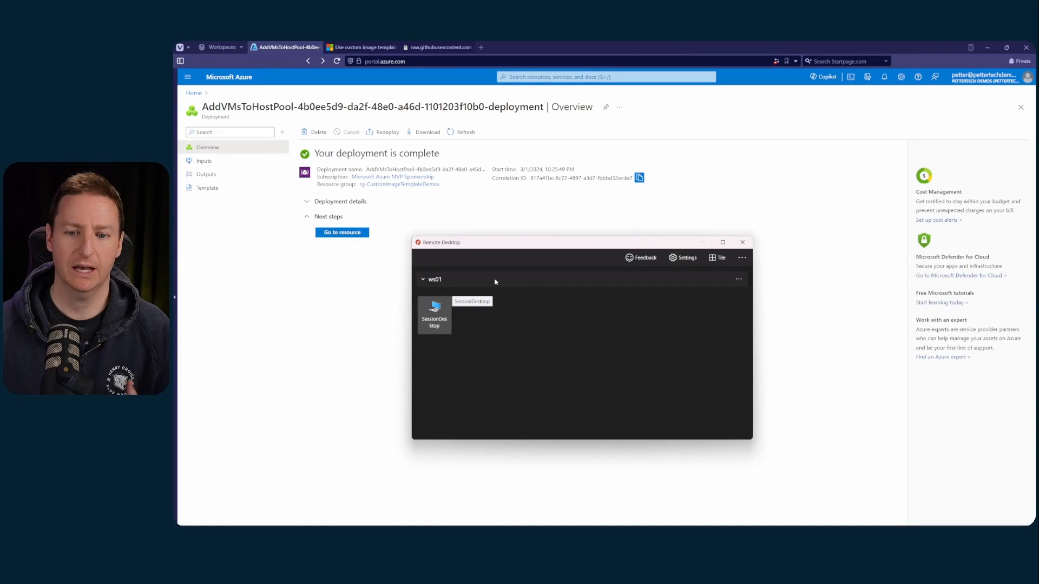
{"action": "left_click", "coordinate": [381, 310]}
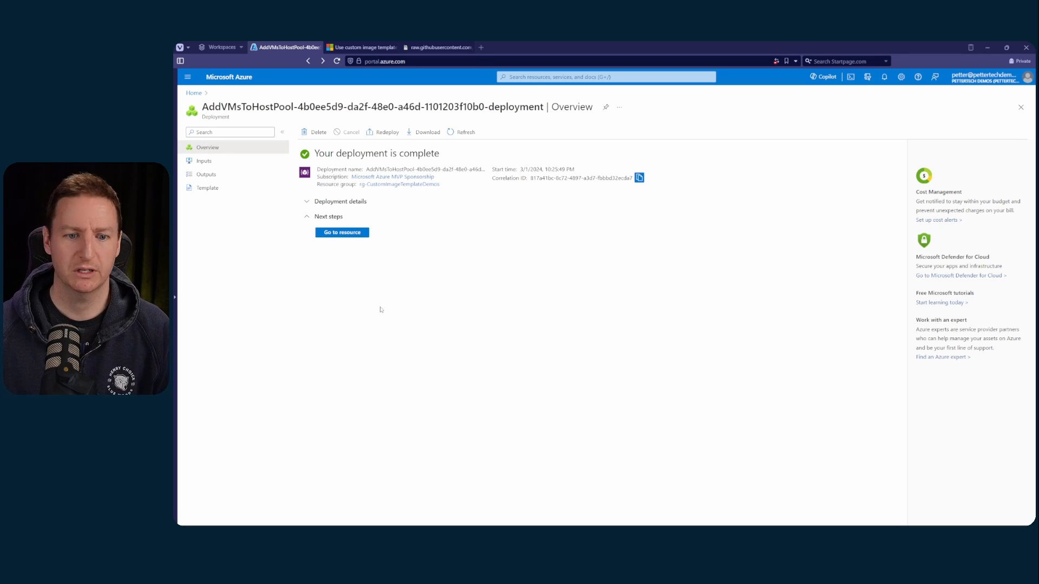
Open the custom image templates of Azure Virtual Desktop and start adding a new template
{"action": "left_click", "coordinate": [229, 78]}
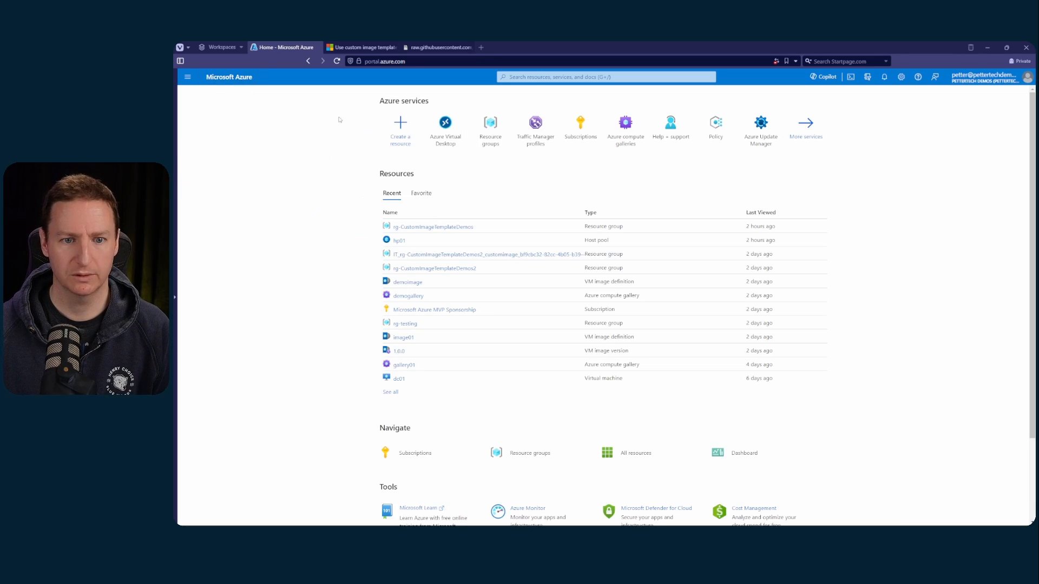
{"action": "left_click", "coordinate": [433, 131]}
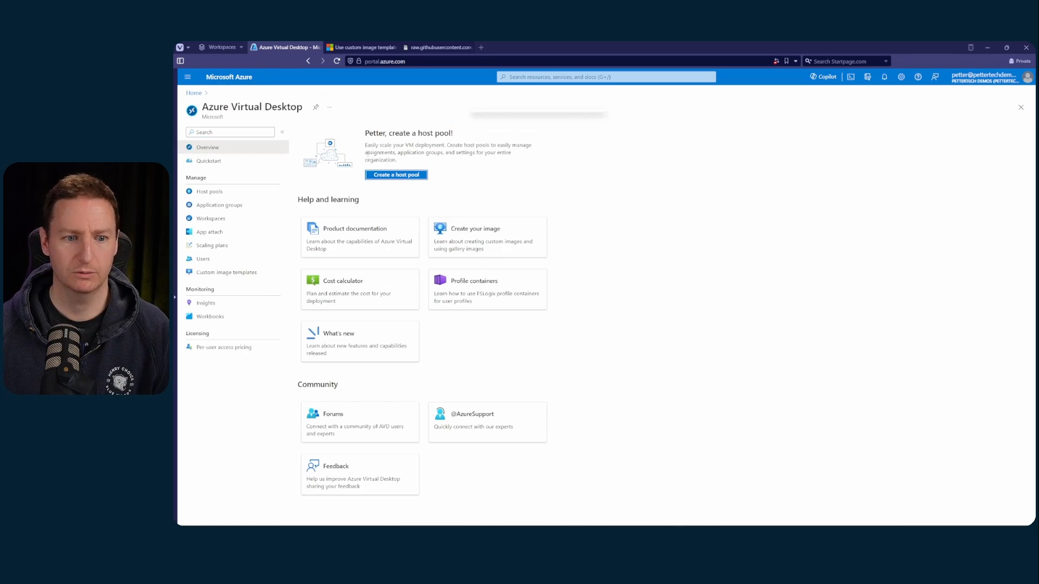
{"action": "left_click", "coordinate": [236, 272]}
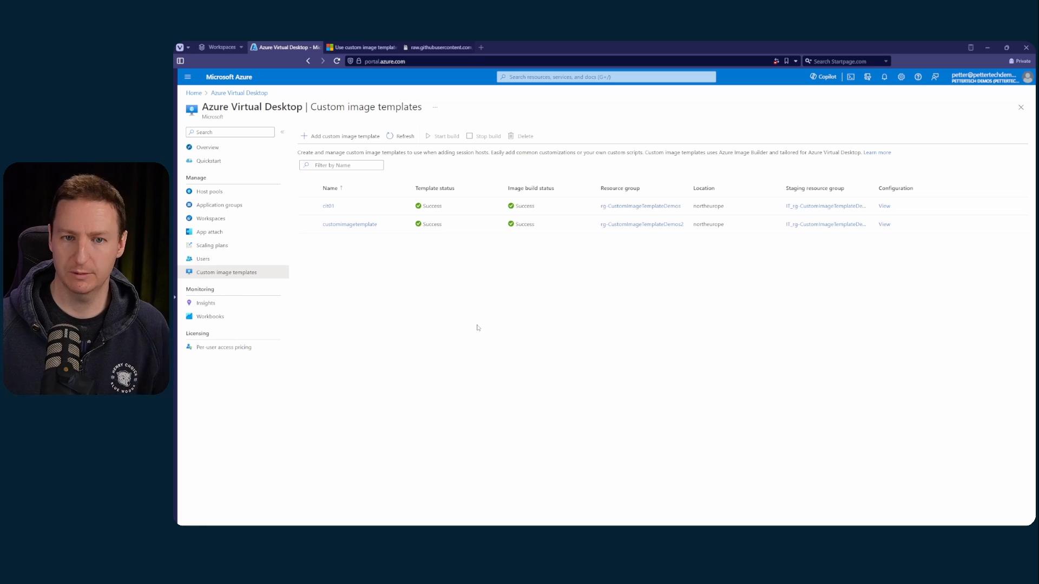
{"action": "left_click", "coordinate": [343, 136]}
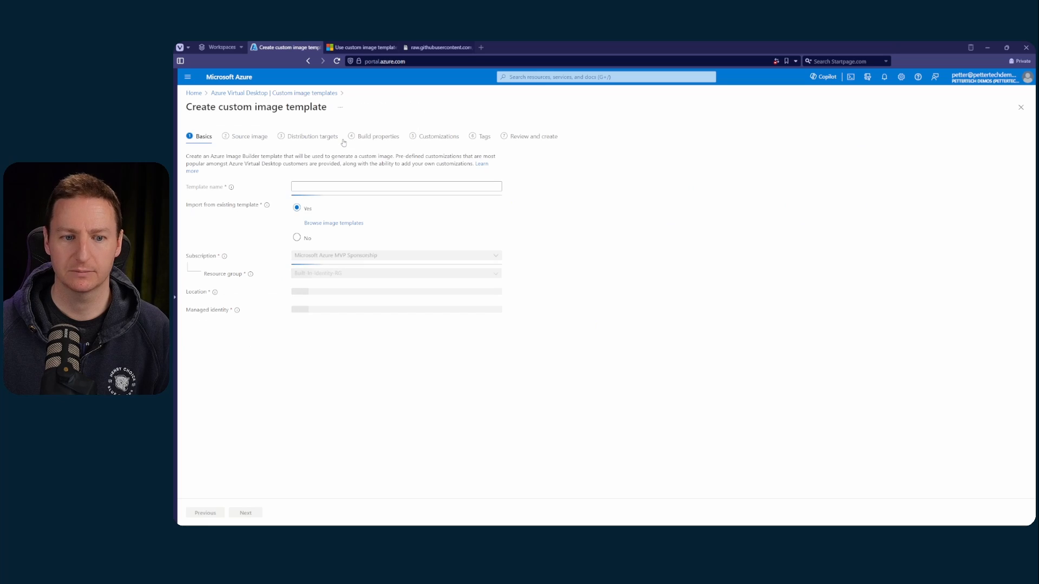
Name the new template template02 and import its settings from the existing template customimagetemplate
{"action": "left_click", "coordinate": [324, 185]}
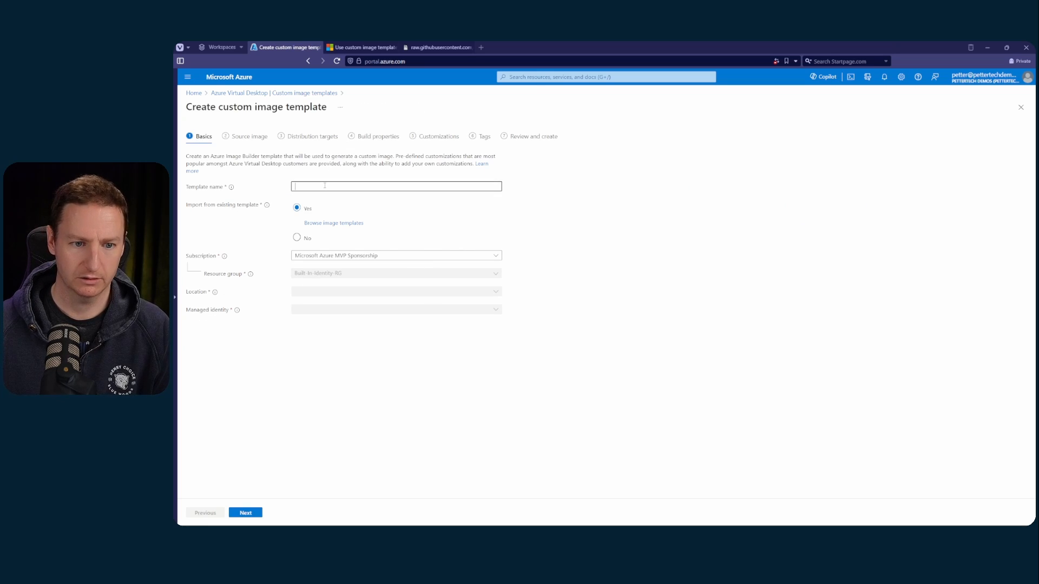
{"action": "type", "text": "template02"}
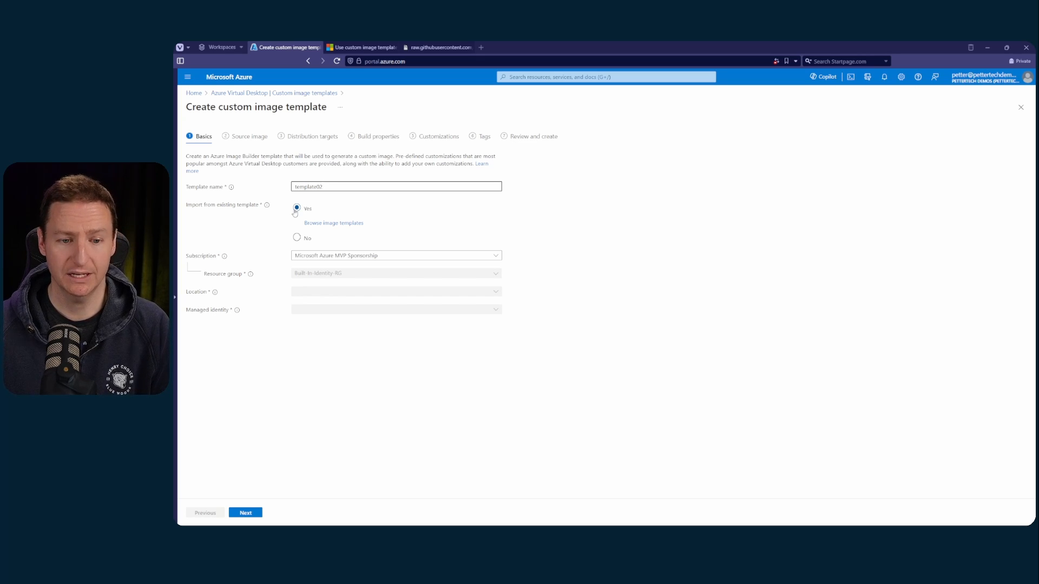
{"action": "left_click", "coordinate": [326, 226]}
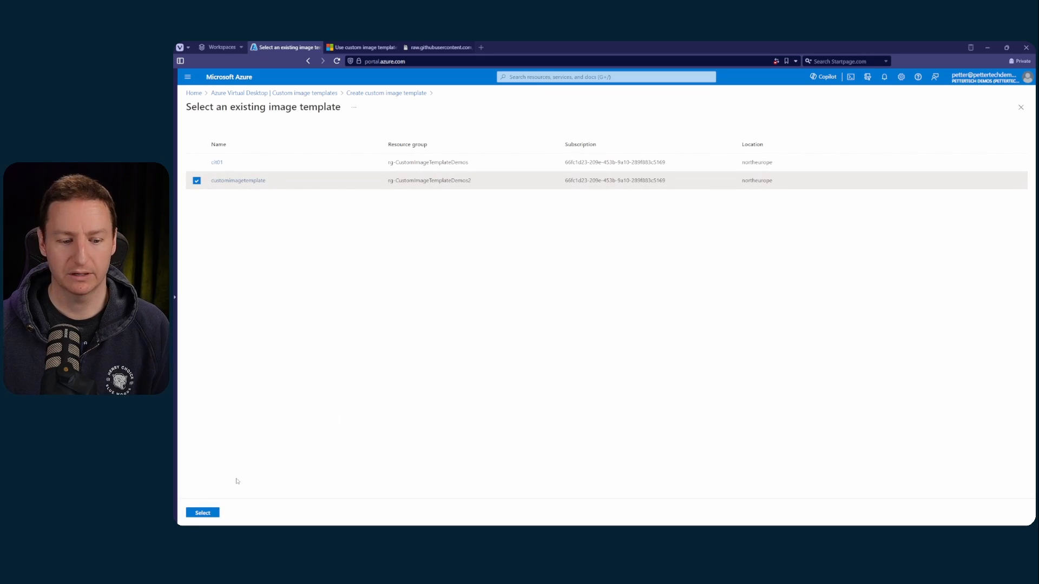
{"action": "left_click", "coordinate": [215, 514]}
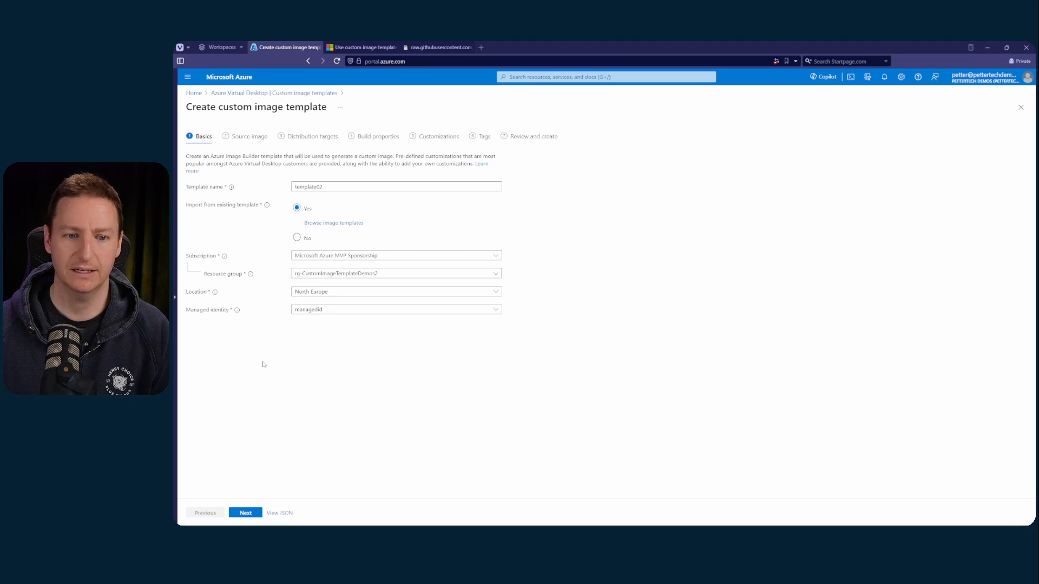
Keep the imported source image and set the distribution target to gallery image definition demoimage with image version 1.0.1
{"action": "left_click", "coordinate": [246, 513]}
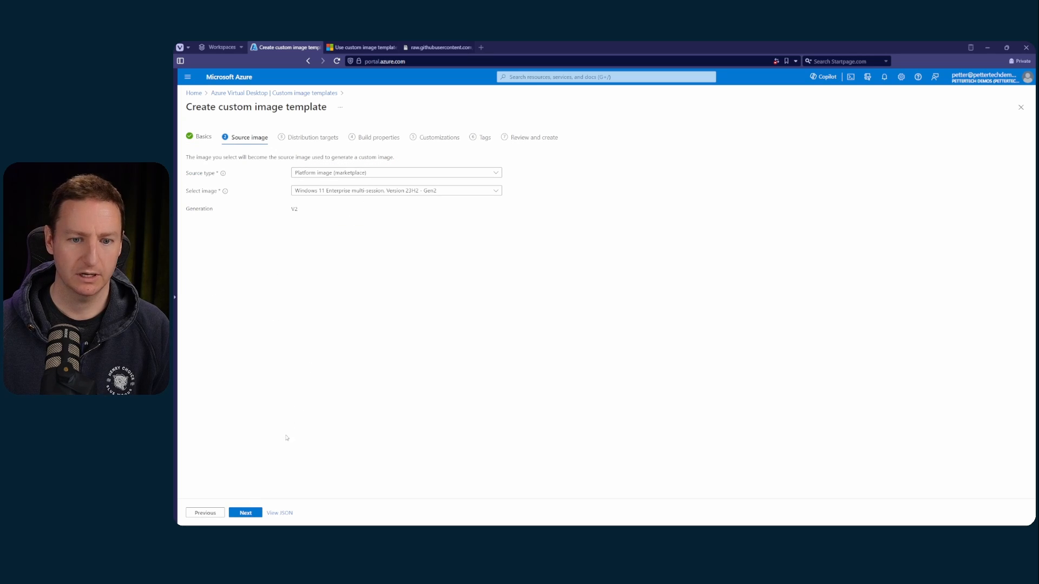
{"action": "left_click", "coordinate": [246, 513]}
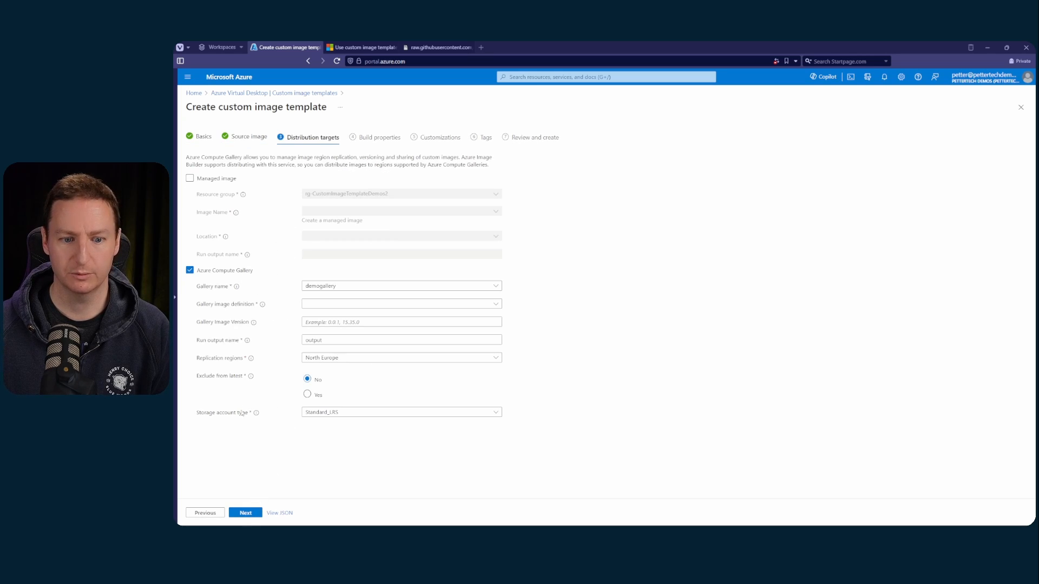
{"action": "left_click", "coordinate": [337, 304]}
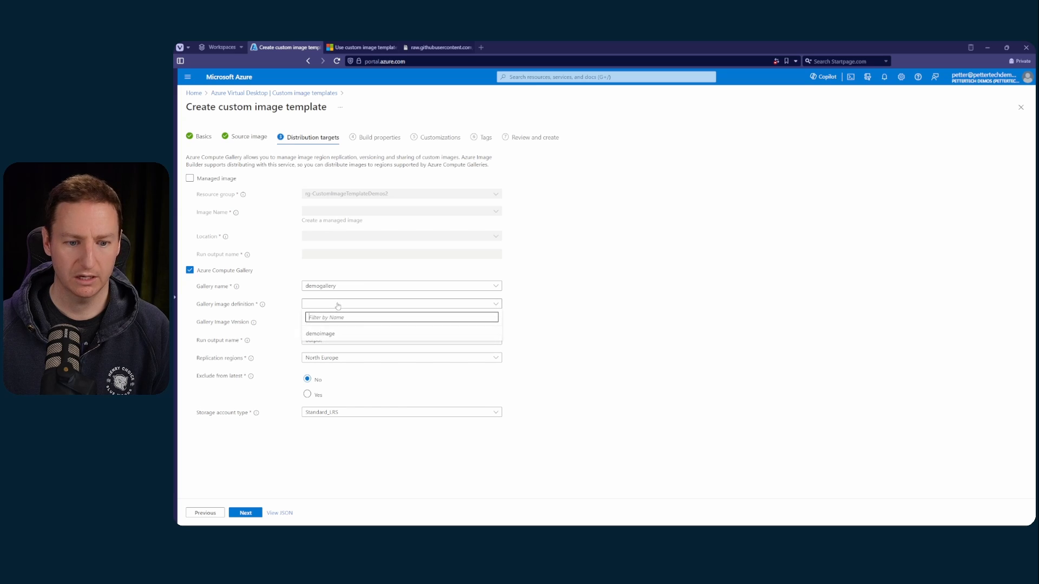
{"action": "left_click", "coordinate": [328, 334]}
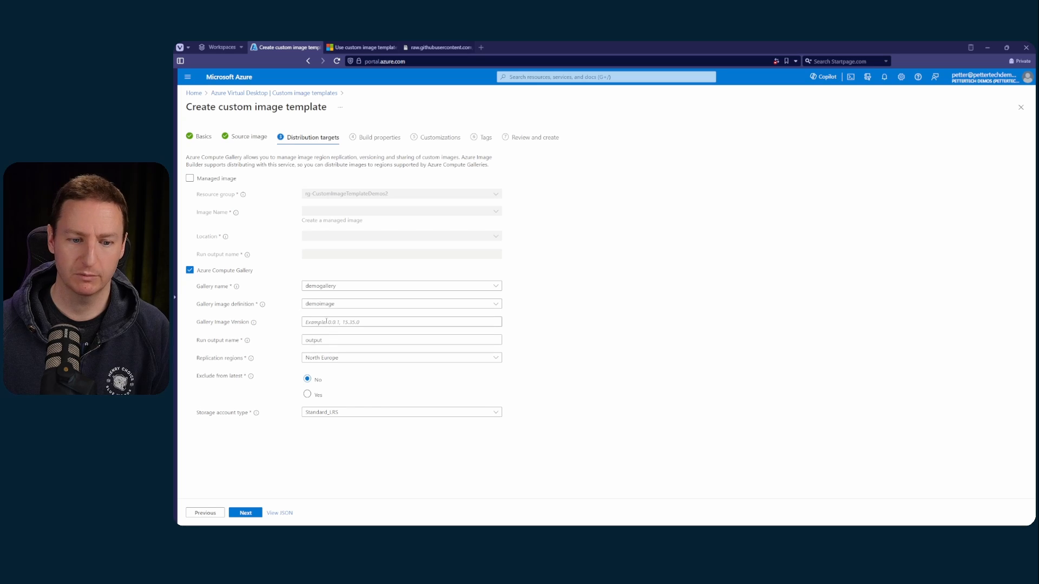
{"action": "left_click", "coordinate": [326, 321]}
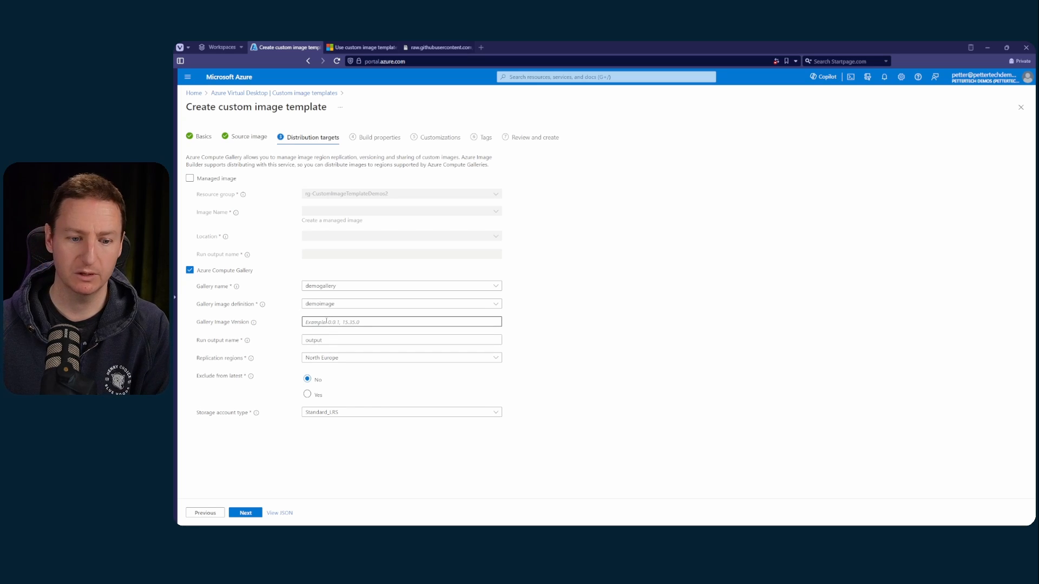
{"action": "type", "text": "1.0.1"}
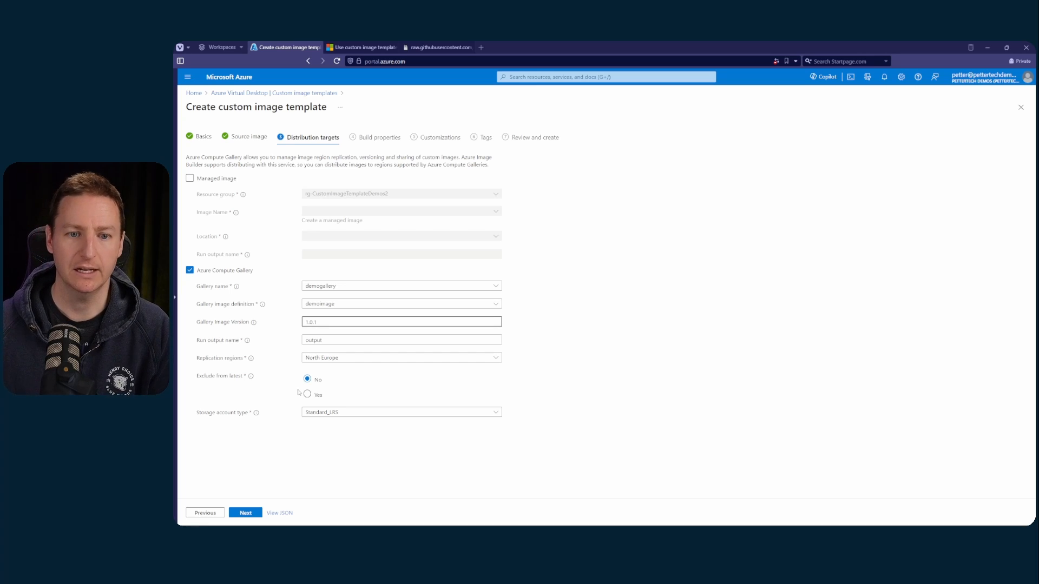
{"action": "left_click", "coordinate": [245, 513]}
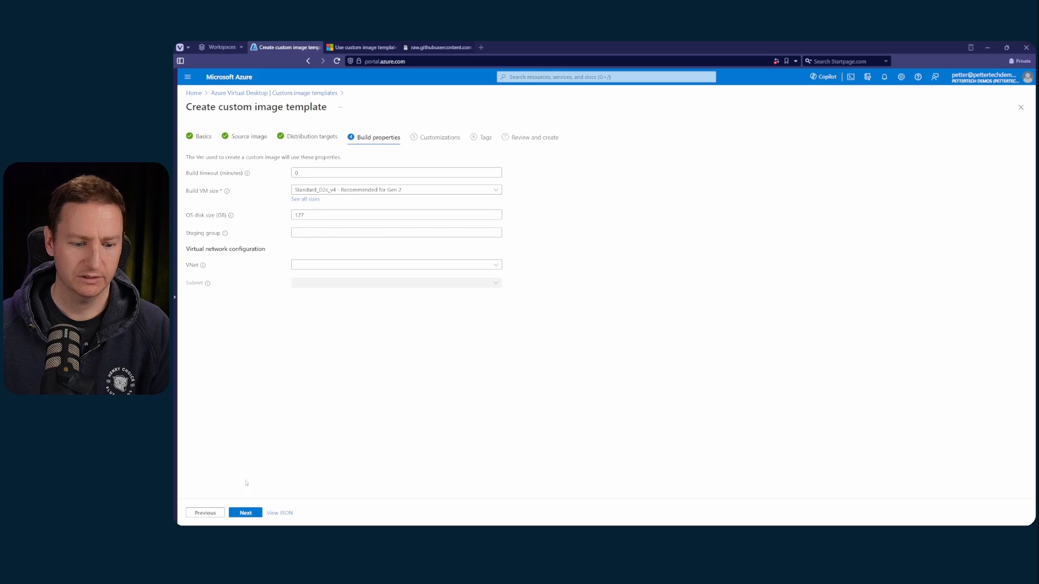
Accept the imported build properties, customization scripts and tags, and create the image template
{"action": "left_click", "coordinate": [245, 513]}
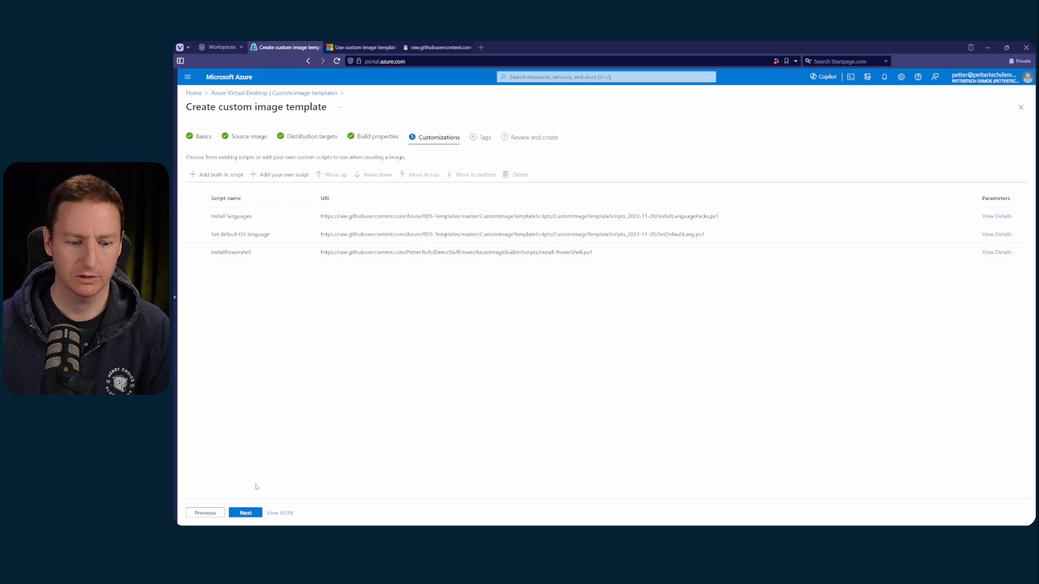
{"action": "left_click", "coordinate": [249, 513]}
{"action": "left_click", "coordinate": [251, 514]}
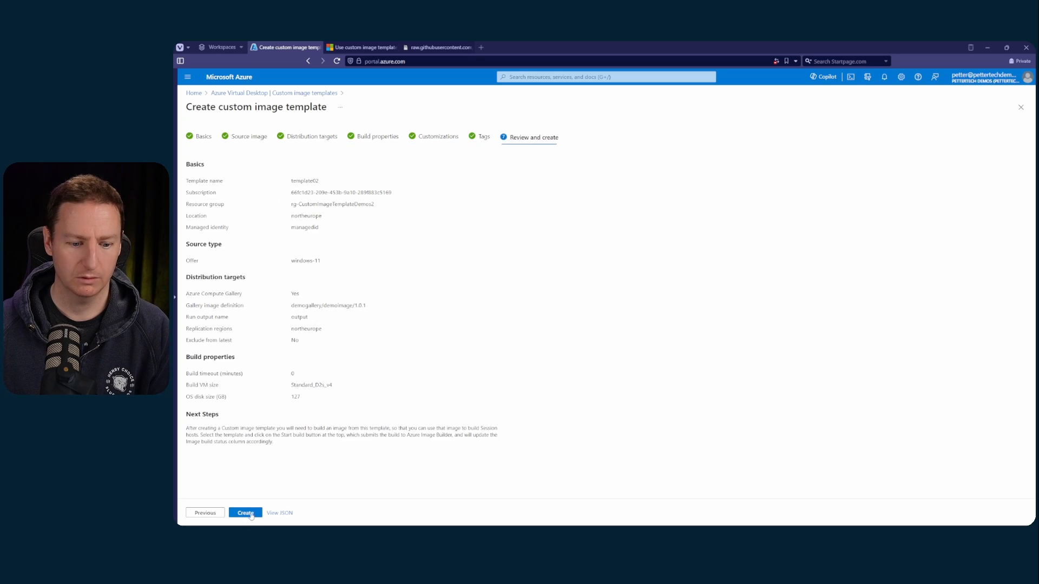
{"action": "left_click", "coordinate": [246, 513]}
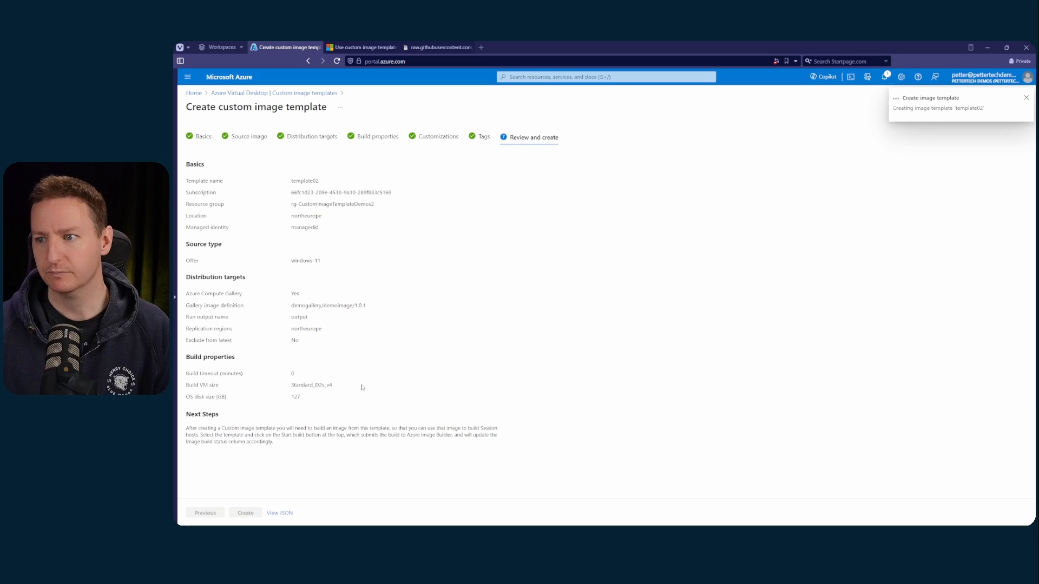